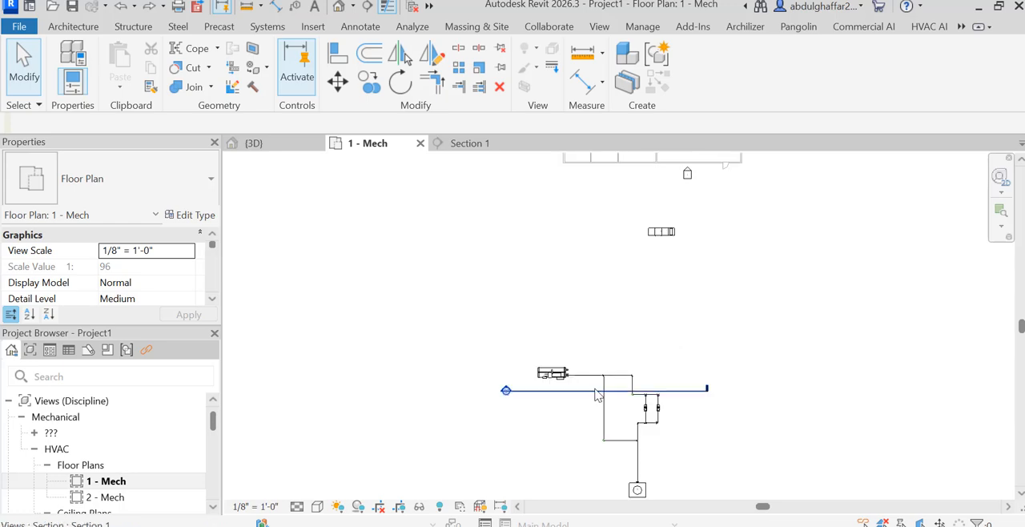
# Open the family of the Outdoor AHU - Horizontal unit above the piping layout for editing.
pyautogui.scroll(2, 579, 413)
pyautogui.scroll(-1, 579, 413)
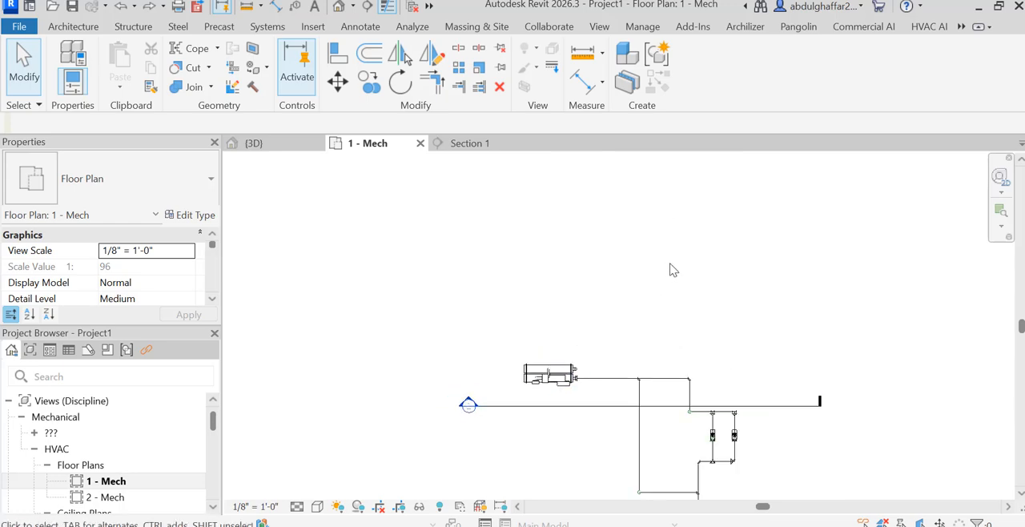
pyautogui.scroll(-2, 670, 273)
pyautogui.scroll(2, 641, 296)
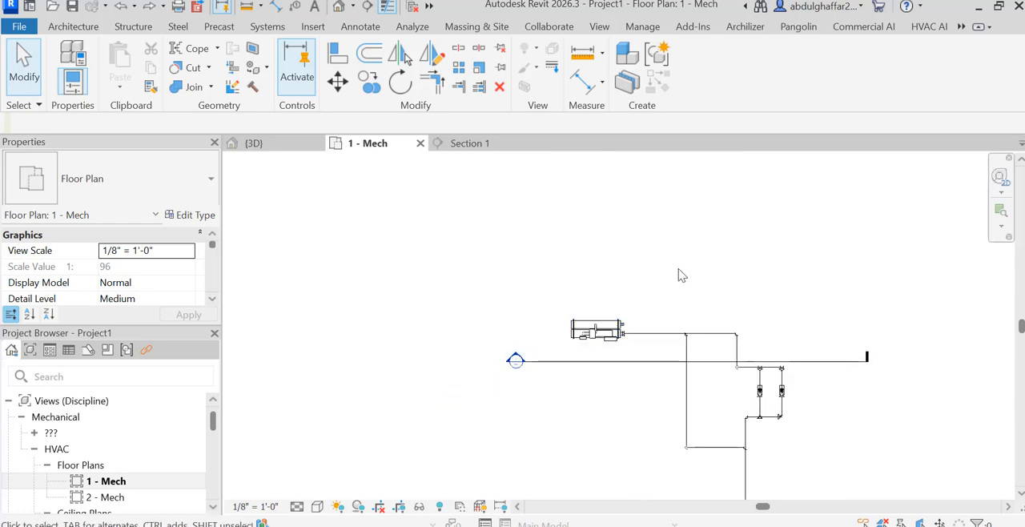
pyautogui.scroll(-2, 678, 273)
pyautogui.click(725, 198)
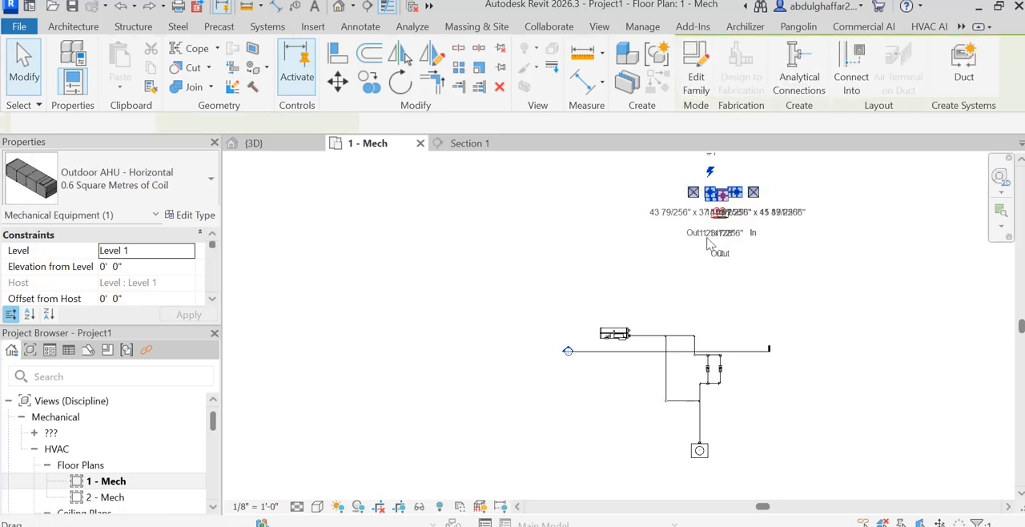
pyautogui.click(704, 80)
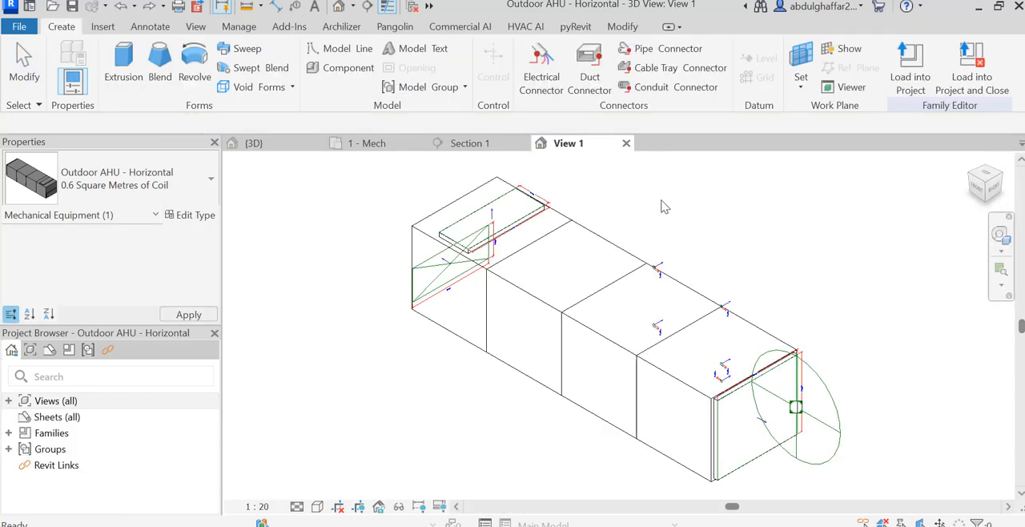
# Remove the family parameter association from the radius of the upper heating coil outlet connector, choosing <none>.
pyautogui.click(1006, 181)
pyautogui.scroll(2, 670, 368)
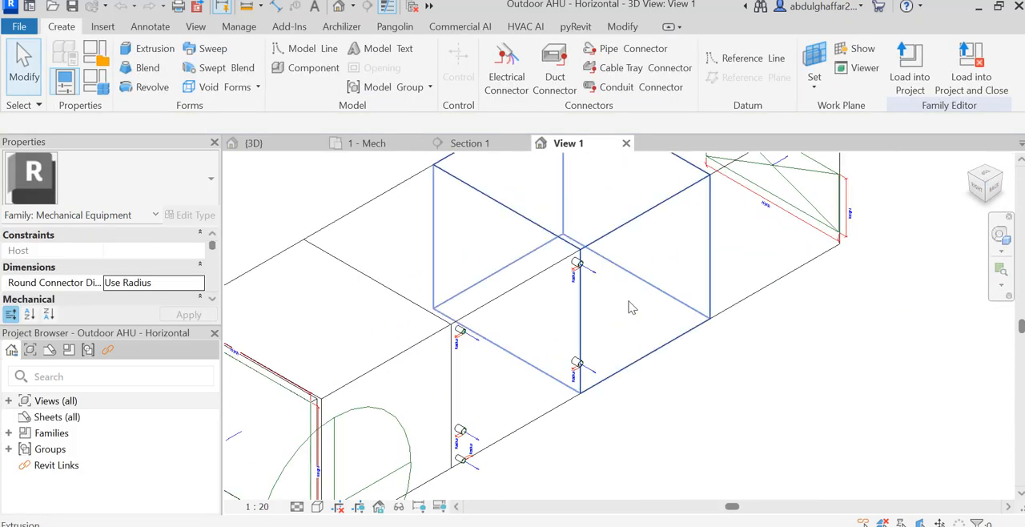
pyautogui.click(580, 266)
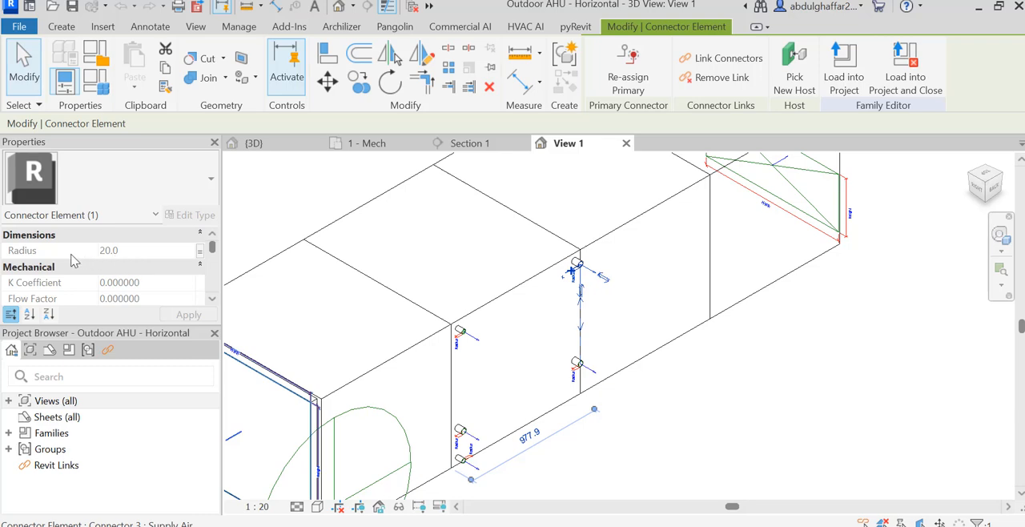
pyautogui.click(201, 253)
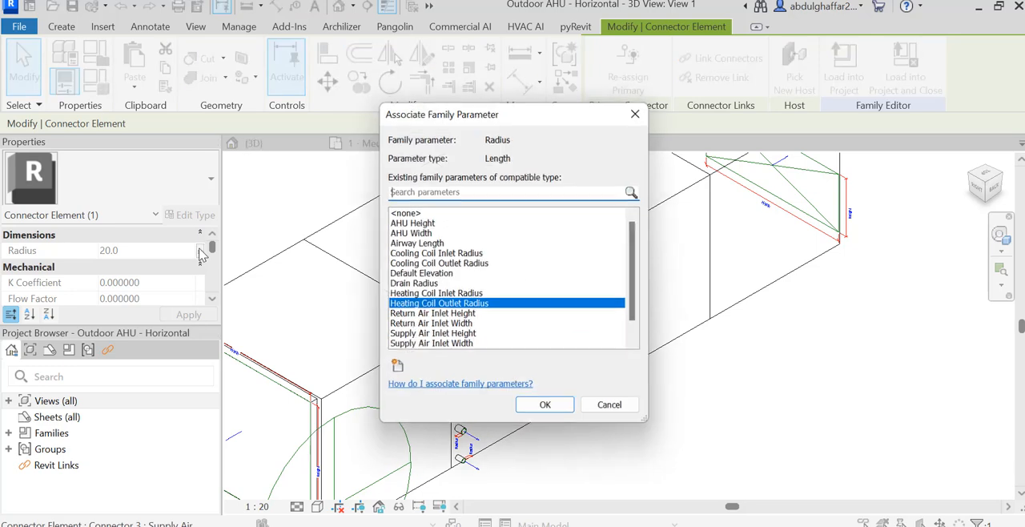
pyautogui.click(410, 213)
pyautogui.click(545, 407)
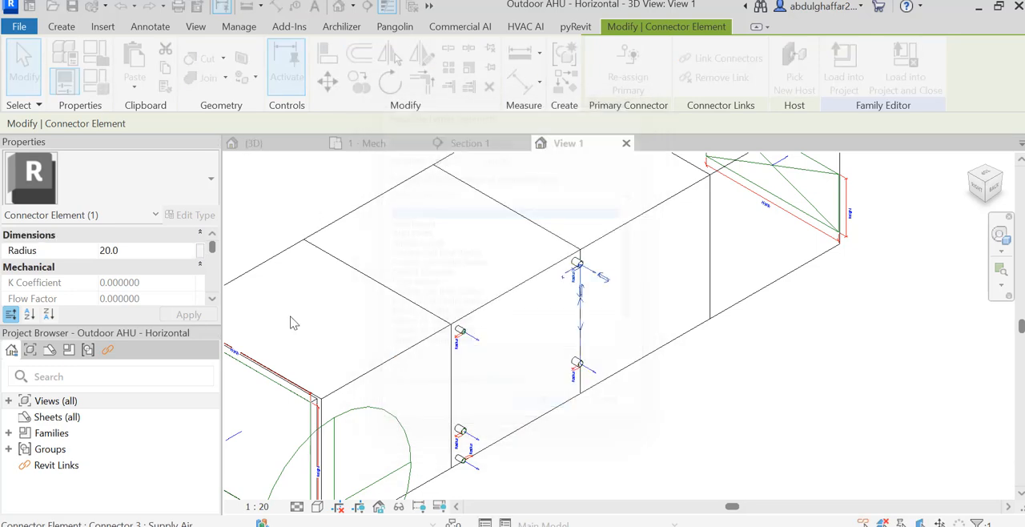
# Set the upper heating coil outlet connector's radius to 200.
pyautogui.click(146, 250)
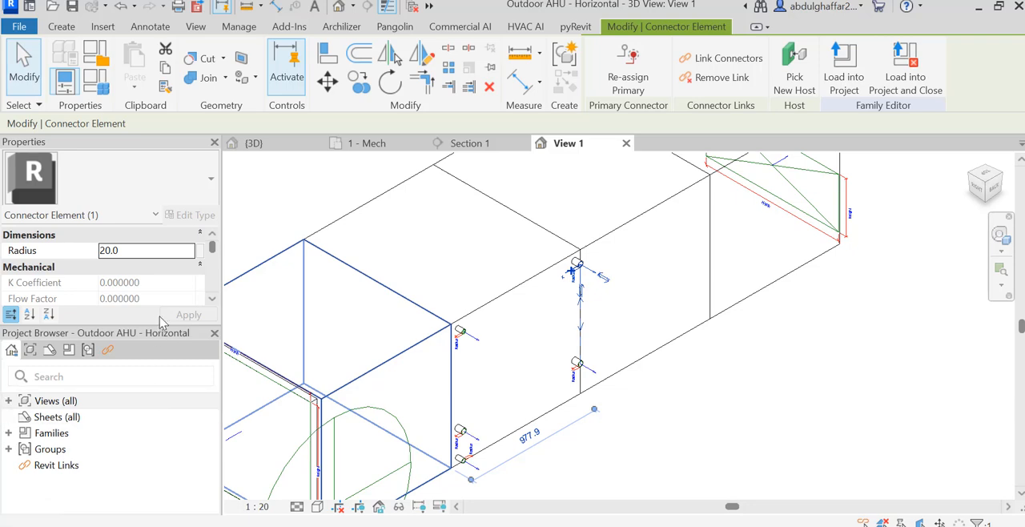
pyautogui.click(155, 255)
pyautogui.click(152, 251)
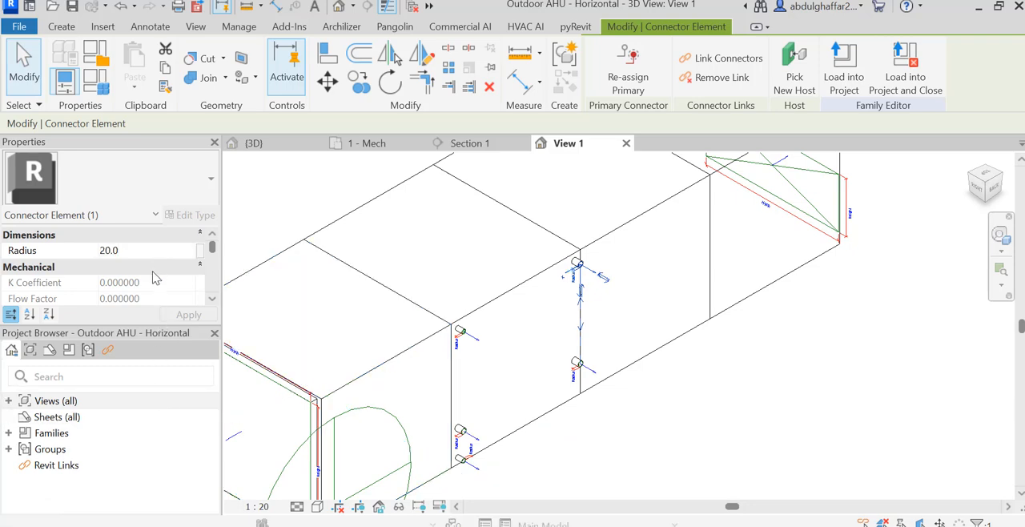
pyautogui.press('BackSpace')
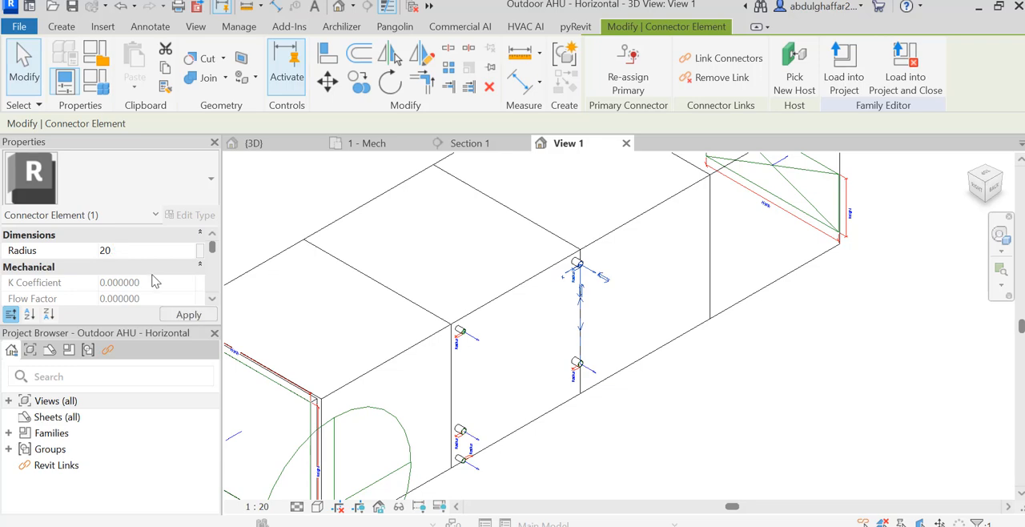
pyautogui.click(187, 316)
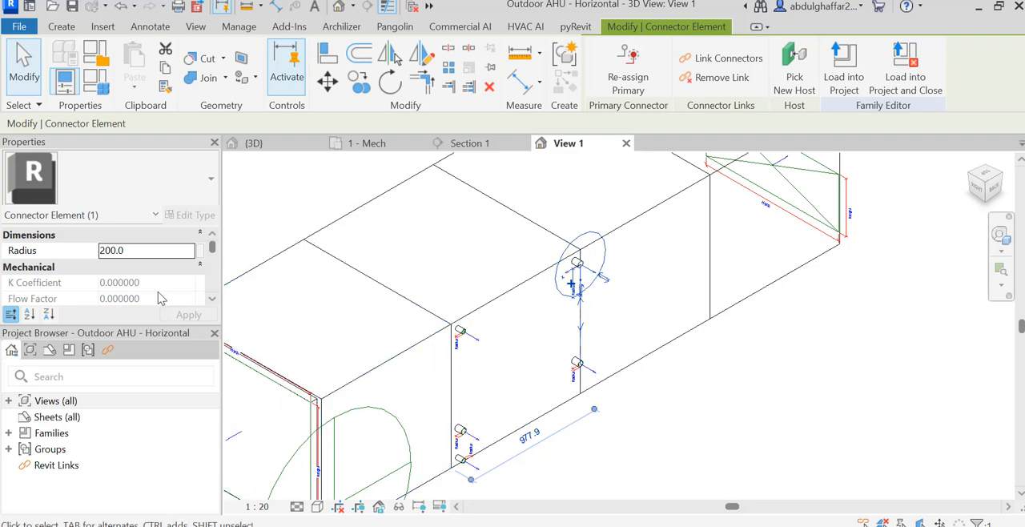
pyautogui.hotkey('ctrl', 'z')
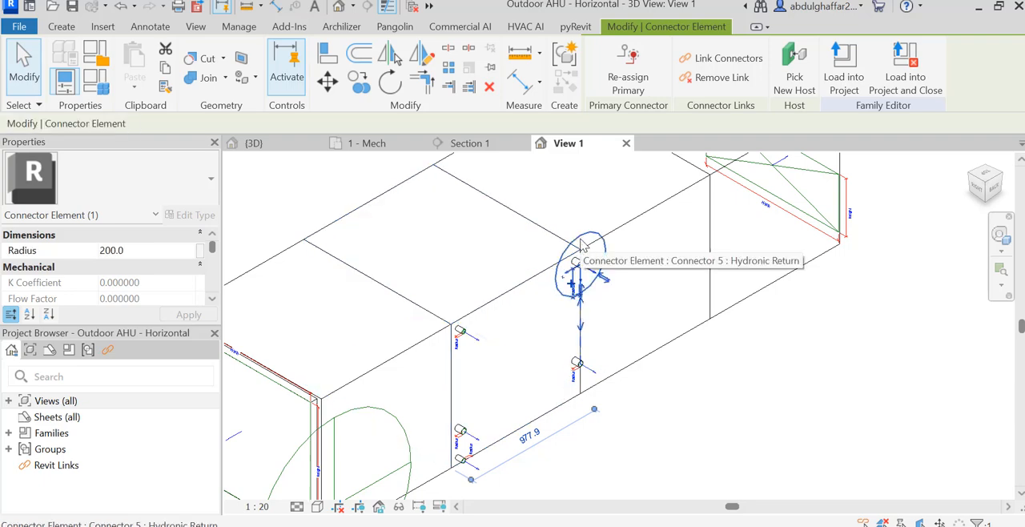
# Set the upper heating coil outlet connector's radius to 160.
pyautogui.click(575, 265)
pyautogui.click(148, 251)
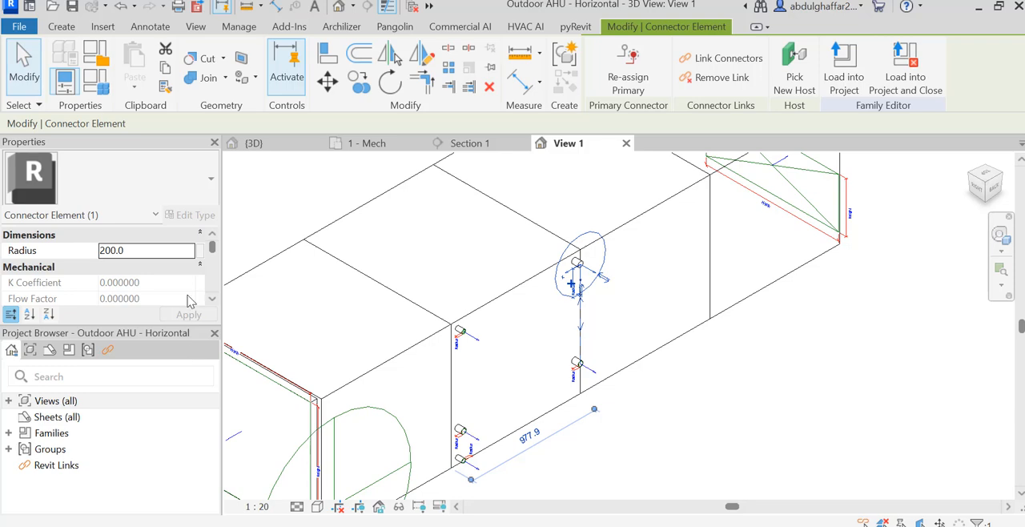
pyautogui.doubleClick(165, 250)
pyautogui.press('BackSpace')
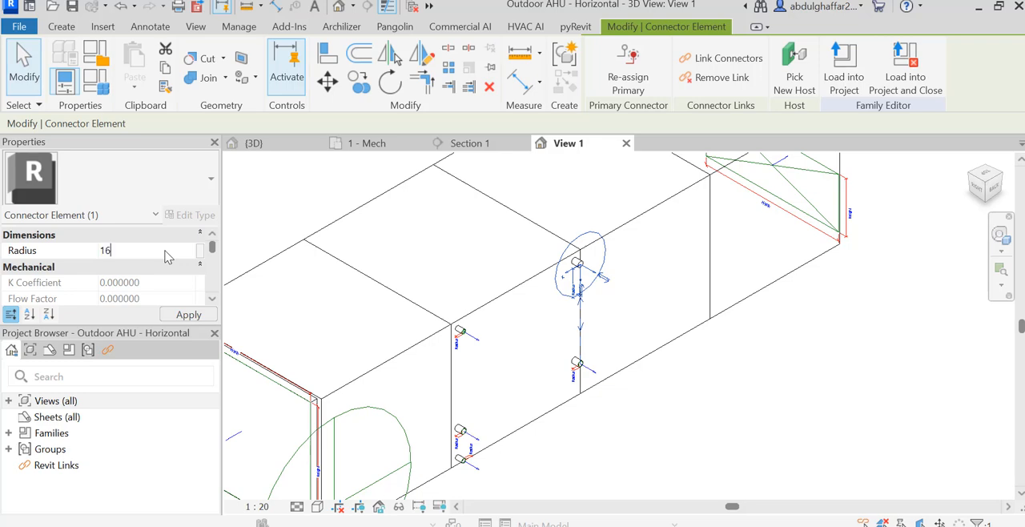
pyautogui.write('160')
pyautogui.click(184, 314)
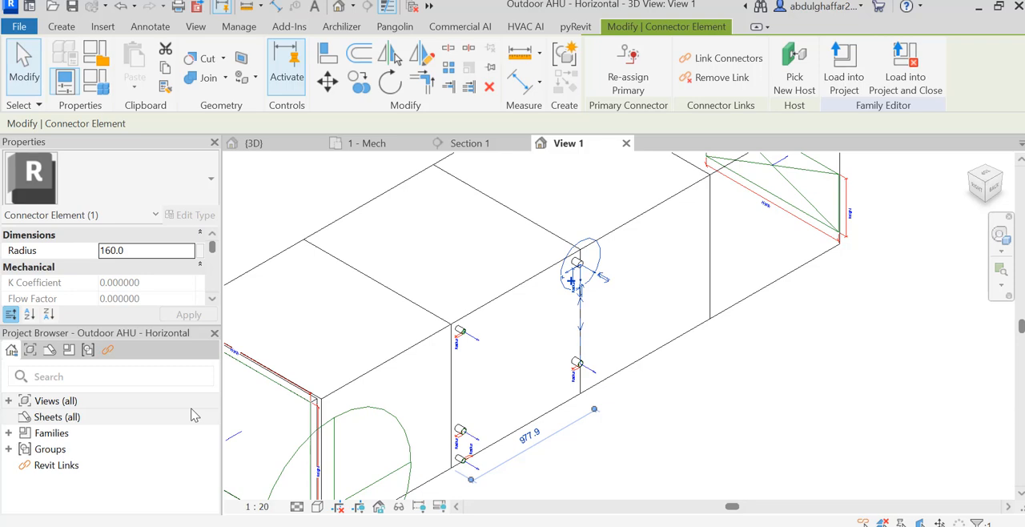
# Set the upper heating coil outlet connector's radius to 150.
pyautogui.doubleClick(146, 253)
pyautogui.press('BackSpace')
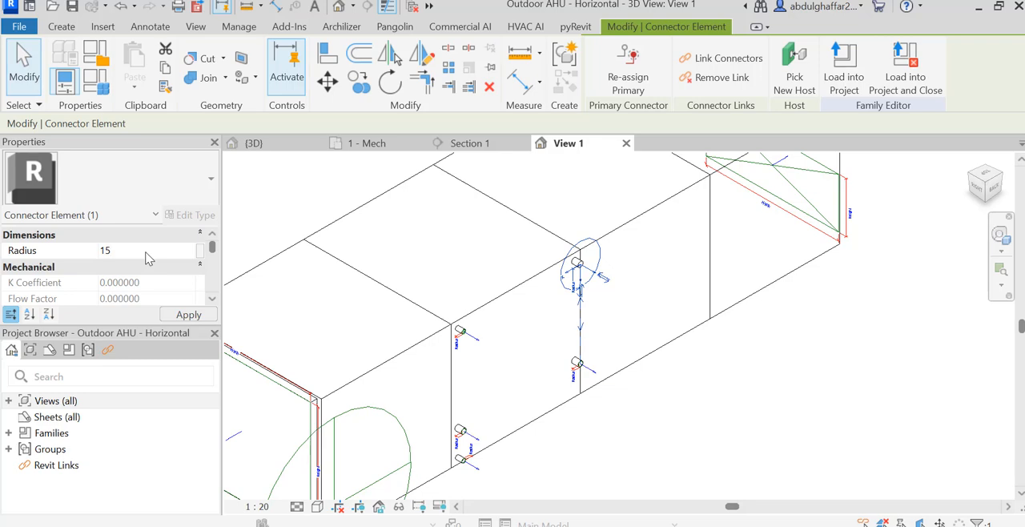
pyautogui.write('150')
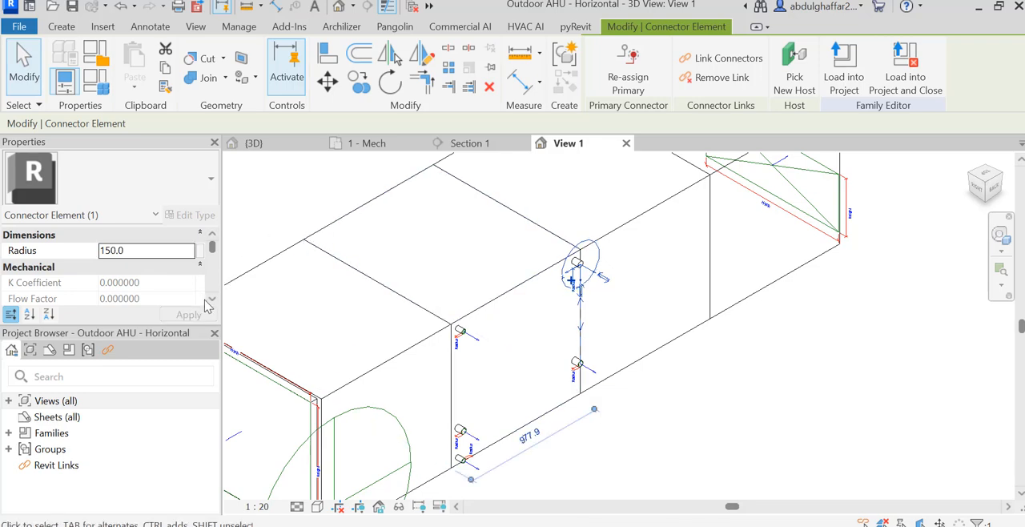
# Check the selected connector's flow settings, system classification and connector description.
pyautogui.click(211, 300)
pyautogui.click(211, 301)
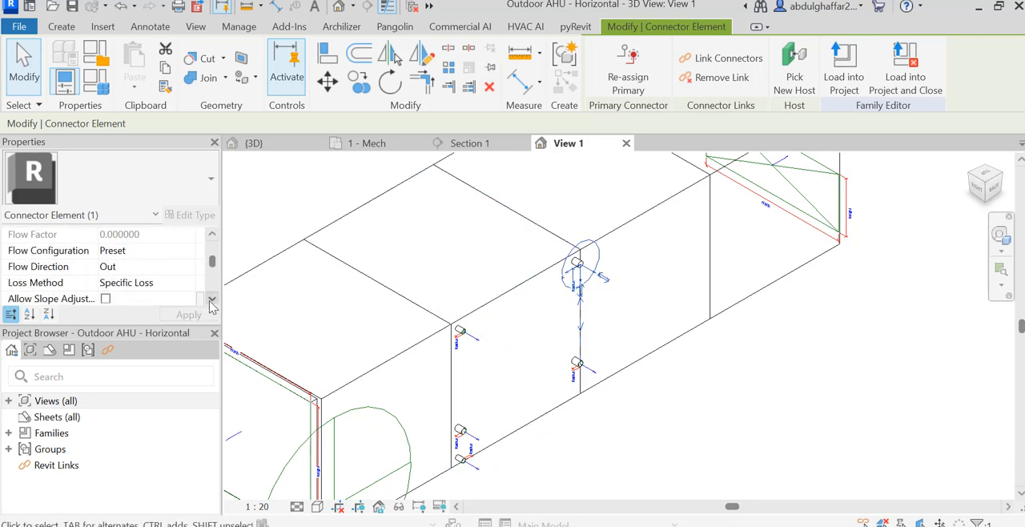
pyautogui.click(211, 300)
pyautogui.click(211, 300)
pyautogui.click(212, 301)
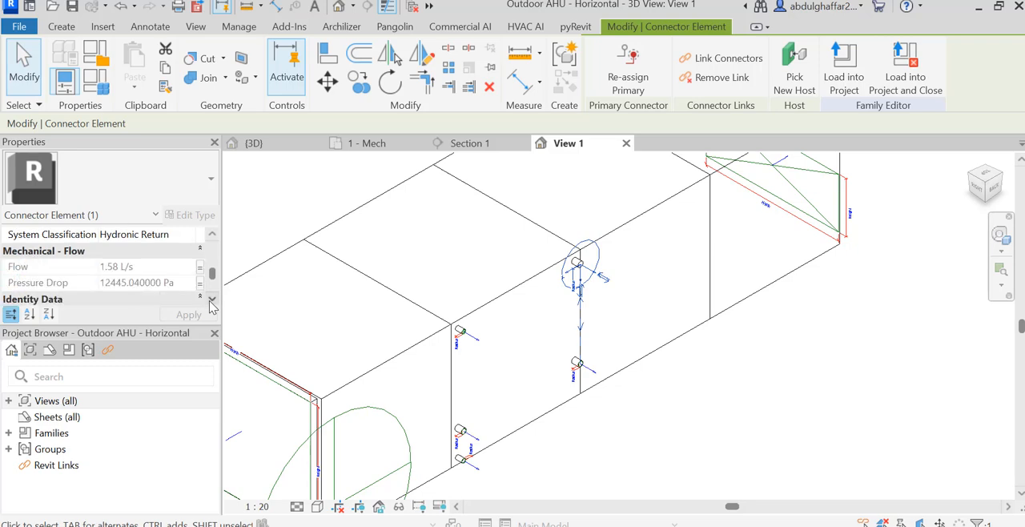
pyautogui.click(211, 300)
pyautogui.click(211, 300)
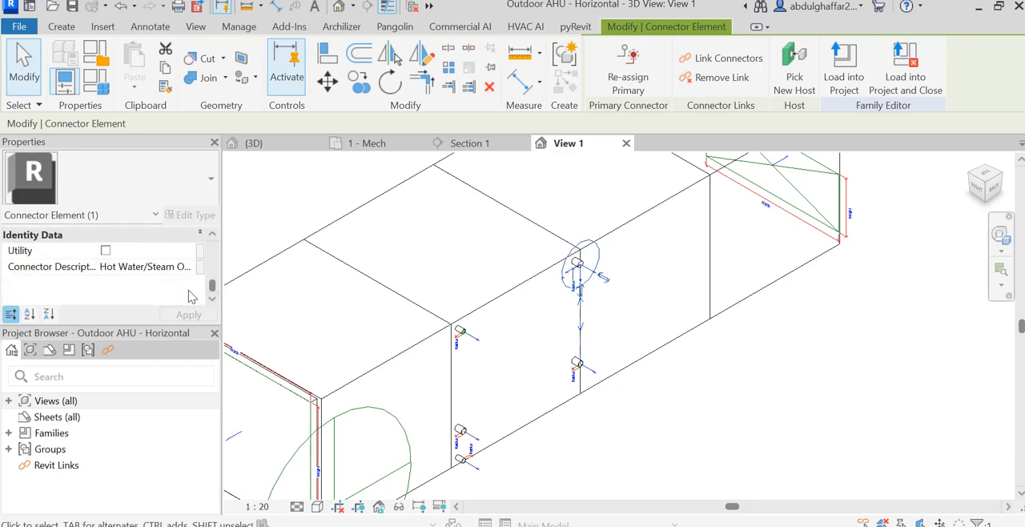
# Remove the family parameter association from the radius of the upper cooling coil outlet connector, choosing <none>.
pyautogui.click(461, 331)
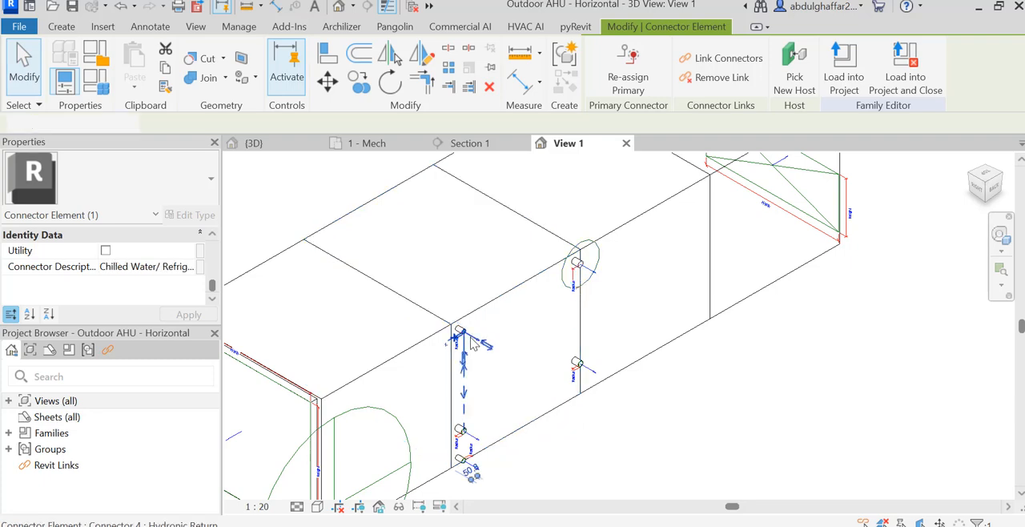
pyautogui.click(213, 234)
pyautogui.click(213, 234)
pyautogui.click(212, 234)
pyautogui.click(212, 234)
pyautogui.click(212, 234)
pyautogui.click(212, 234)
pyautogui.click(213, 234)
pyautogui.click(212, 234)
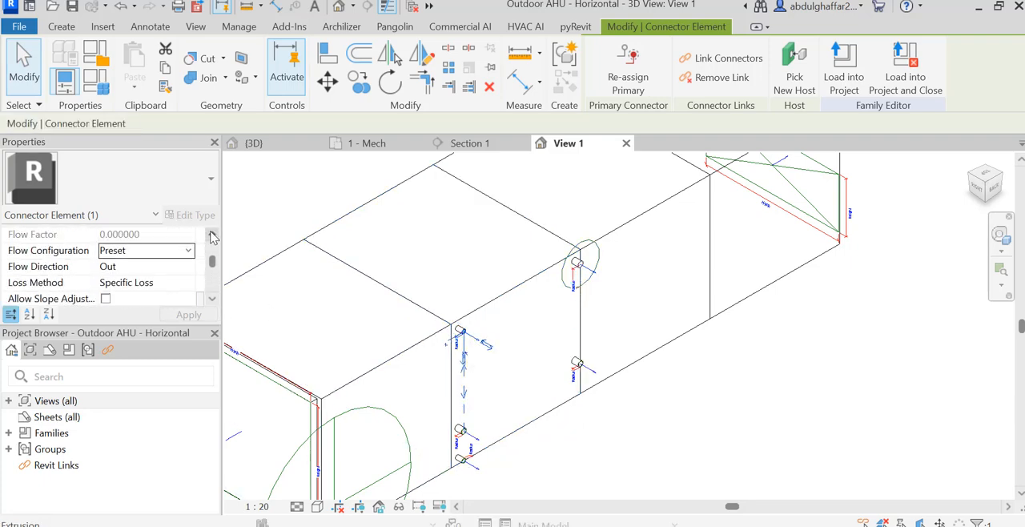
pyautogui.click(212, 234)
pyautogui.click(212, 234)
pyautogui.click(213, 234)
pyautogui.click(212, 233)
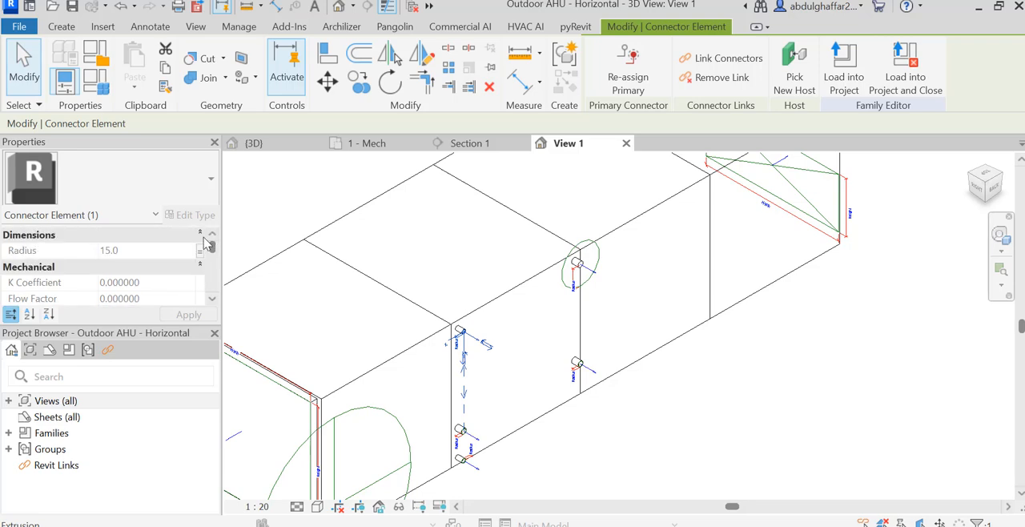
pyautogui.click(201, 250)
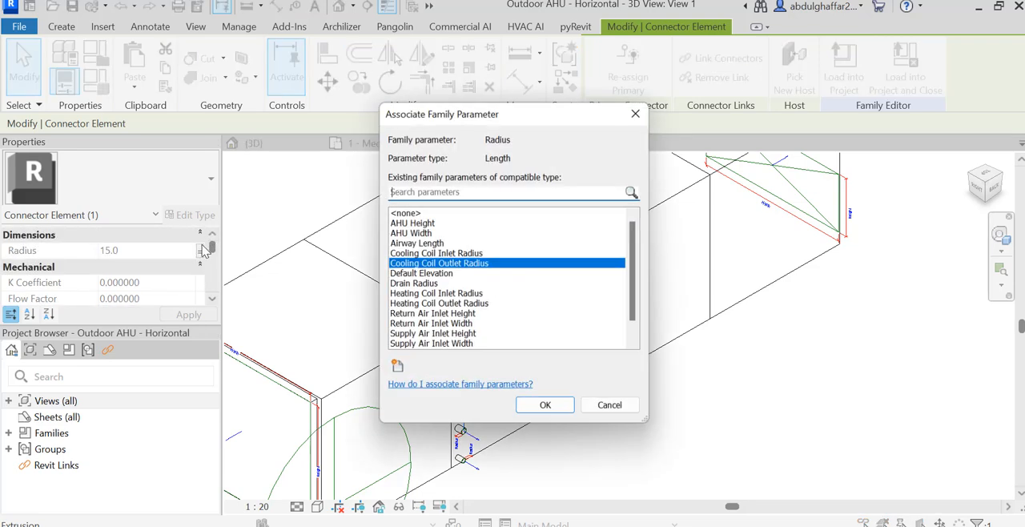
pyautogui.click(434, 213)
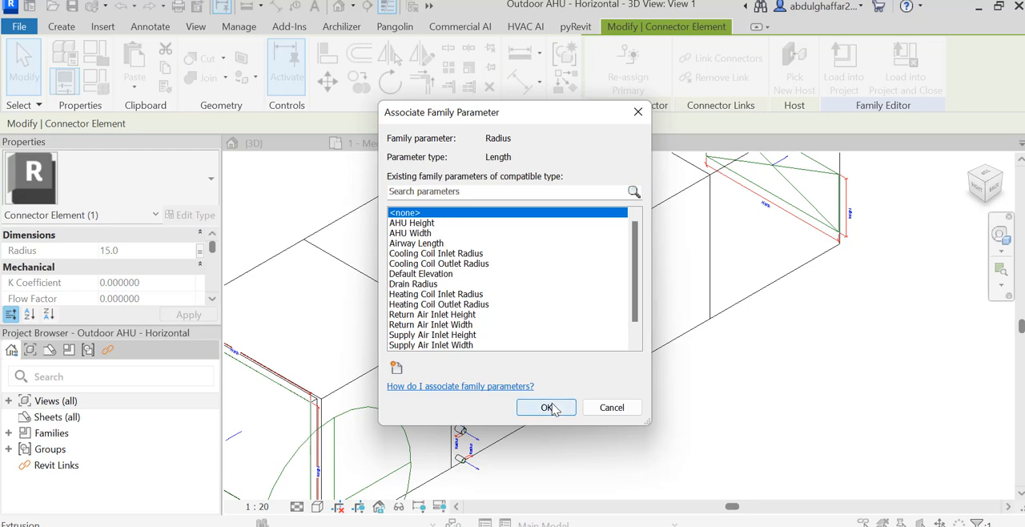
pyautogui.click(544, 407)
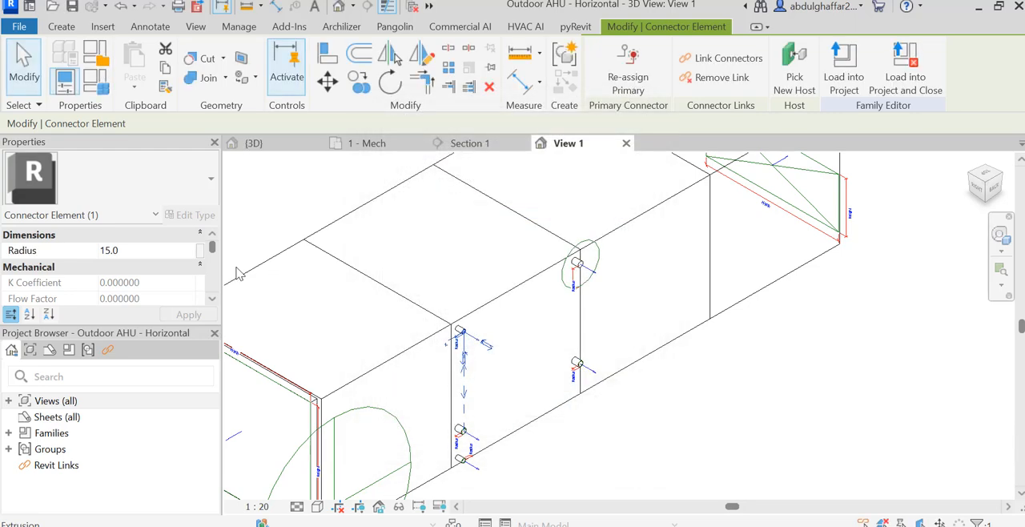
# Set the upper cooling coil outlet connector's radius to 150 and deselect it.
pyautogui.click(111, 252)
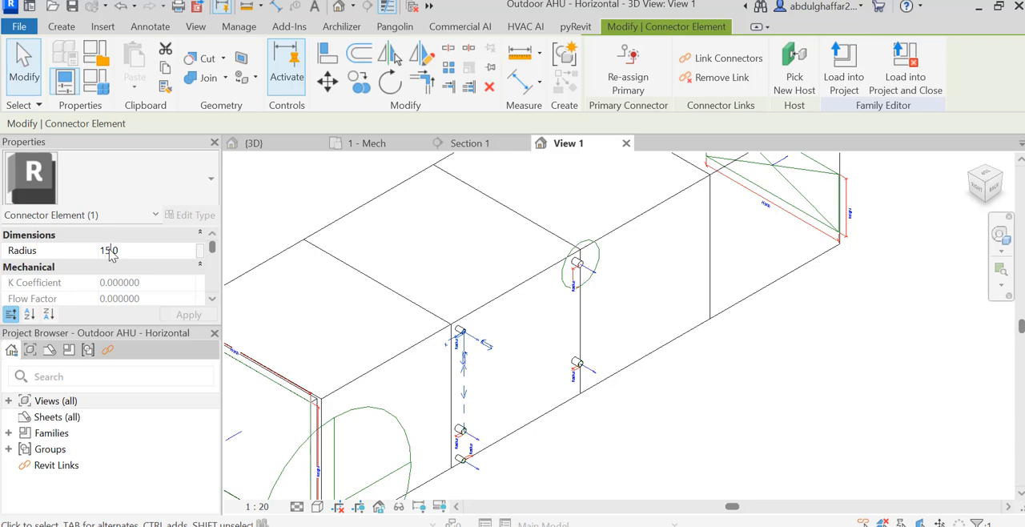
pyautogui.write('0')
pyautogui.click(191, 314)
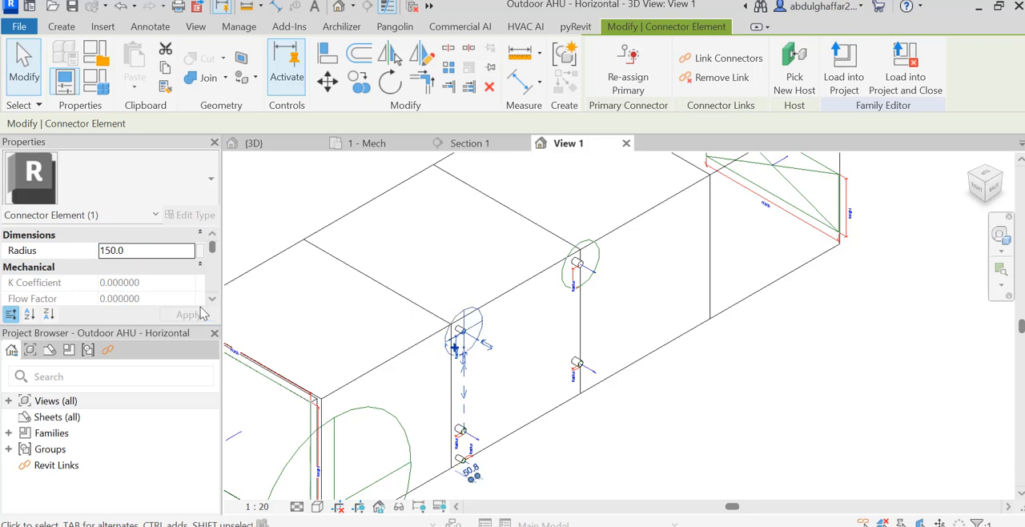
pyautogui.click(533, 451)
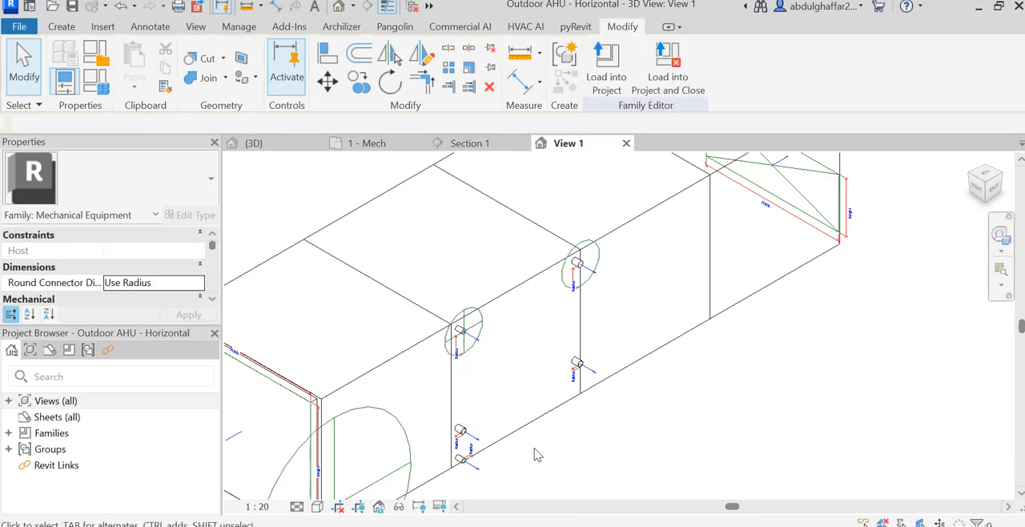
# Remove the family parameter association from the lower cooling coil inlet connector's radius and set the radius to 150.
pyautogui.click(473, 455)
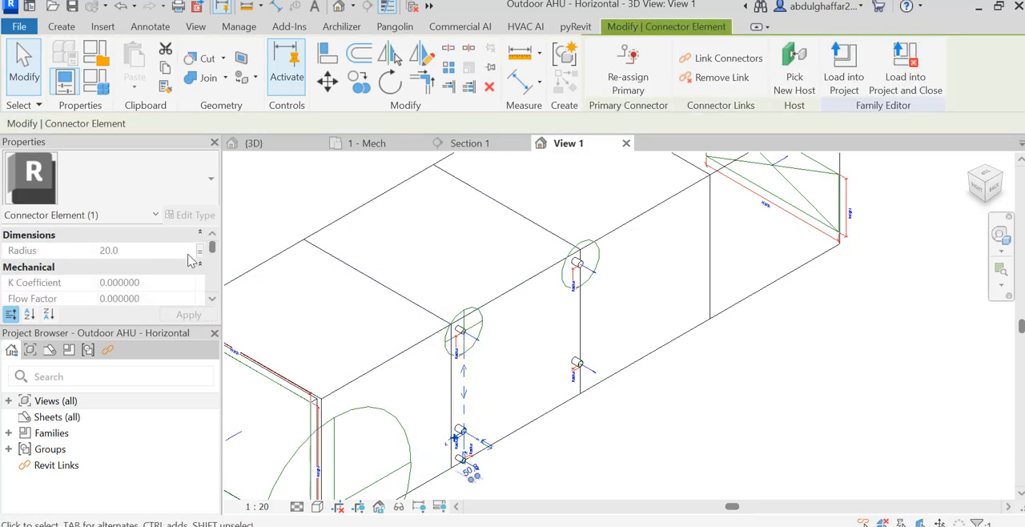
pyautogui.click(199, 251)
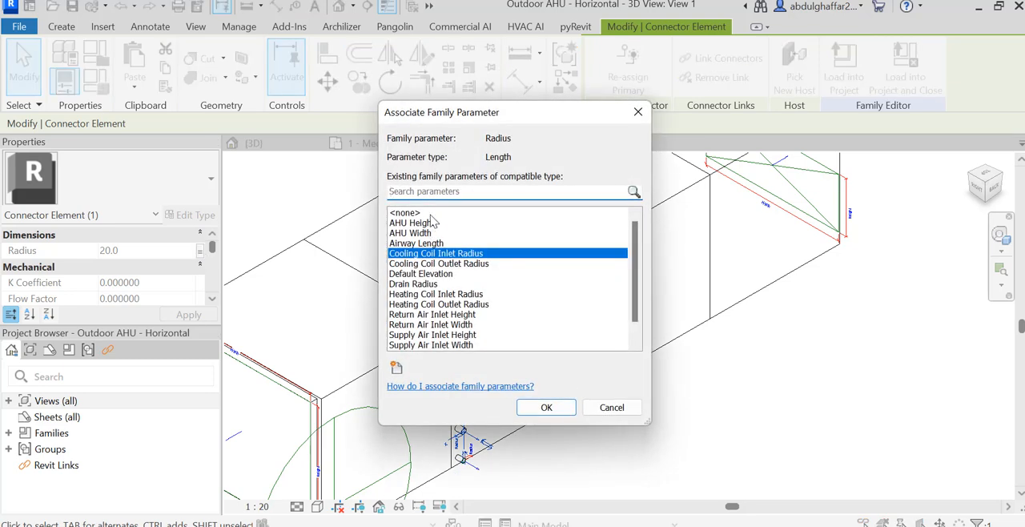
pyautogui.click(431, 213)
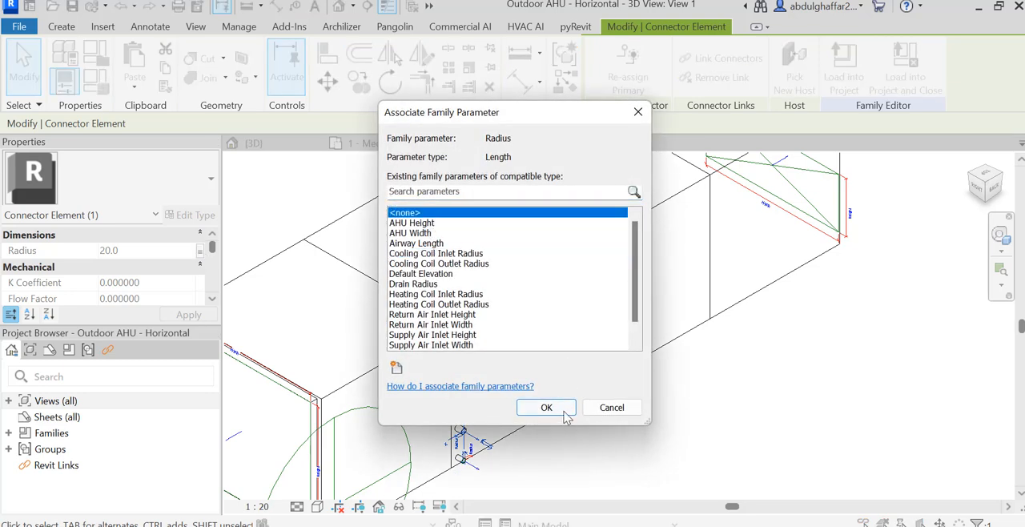
pyautogui.click(544, 408)
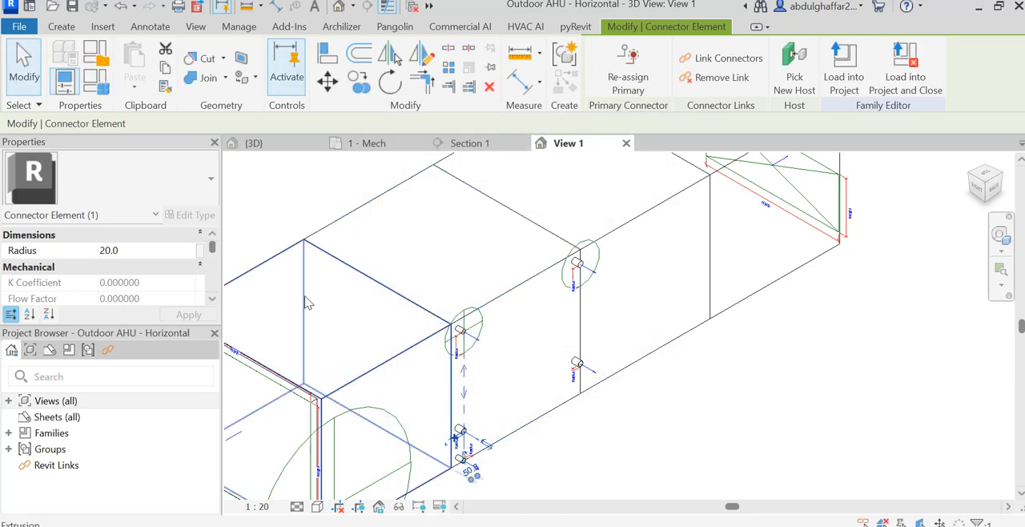
pyautogui.click(134, 253)
pyautogui.press('BackSpace')
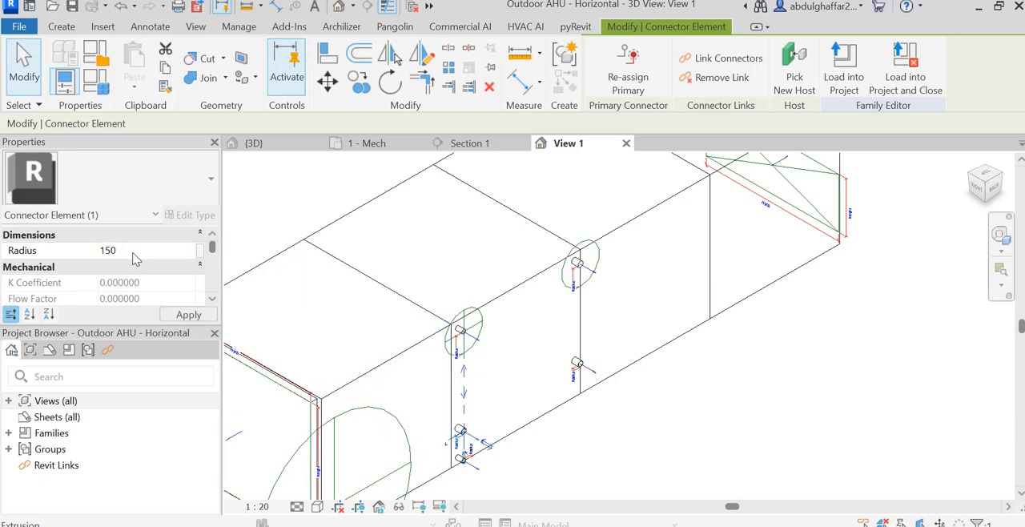
# Remove the family parameter association from the lower heating coil inlet connector's radius and set the radius to 150.
pyautogui.click(589, 368)
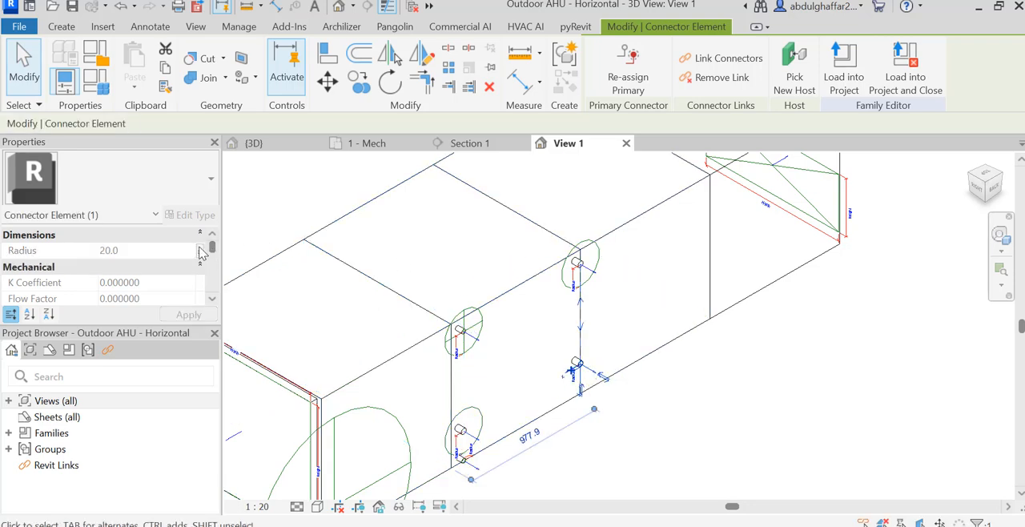
pyautogui.click(200, 250)
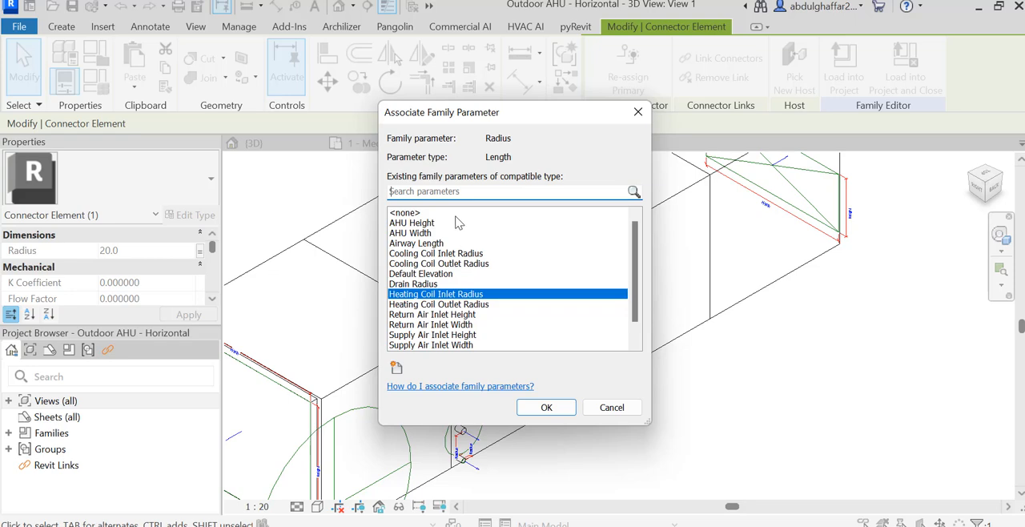
pyautogui.click(453, 213)
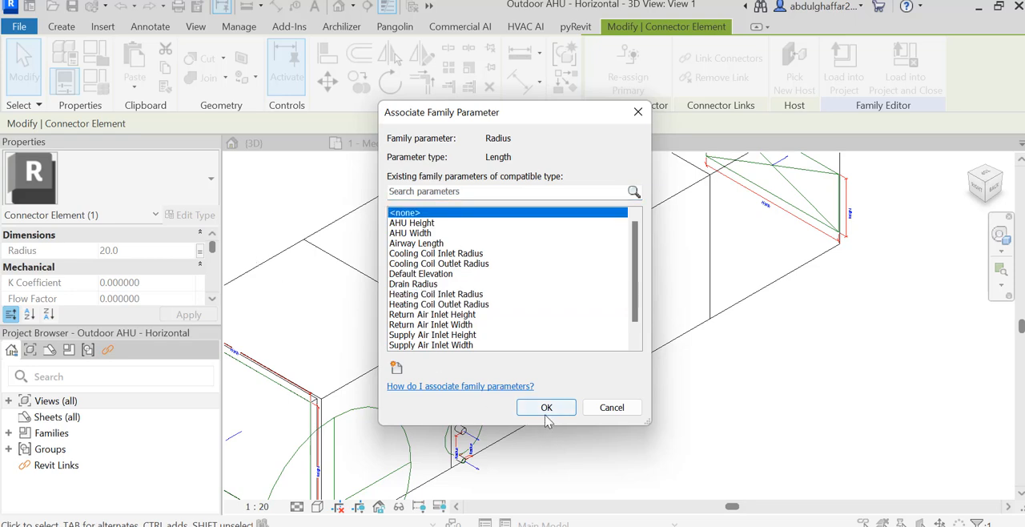
pyautogui.click(545, 408)
pyautogui.click(136, 253)
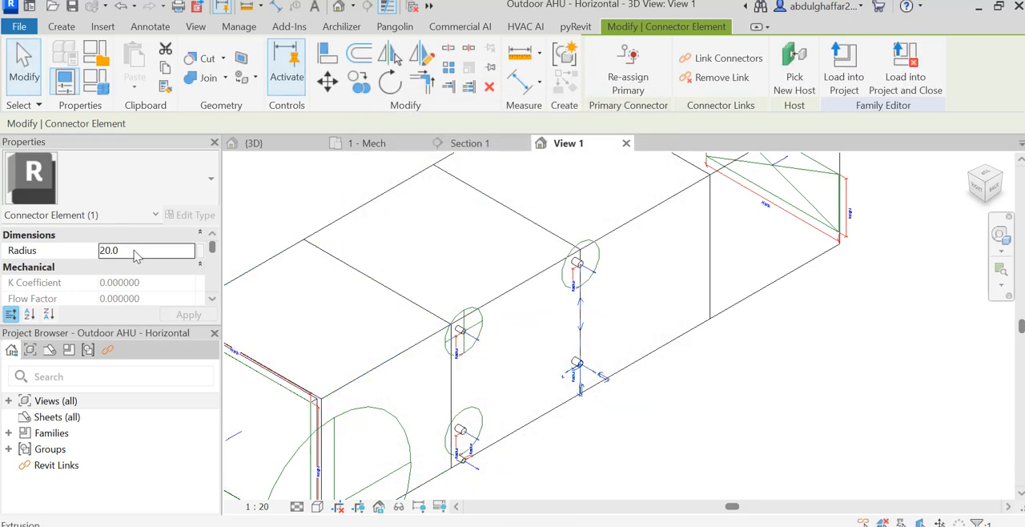
pyautogui.doubleClick(136, 253)
pyautogui.write('15')
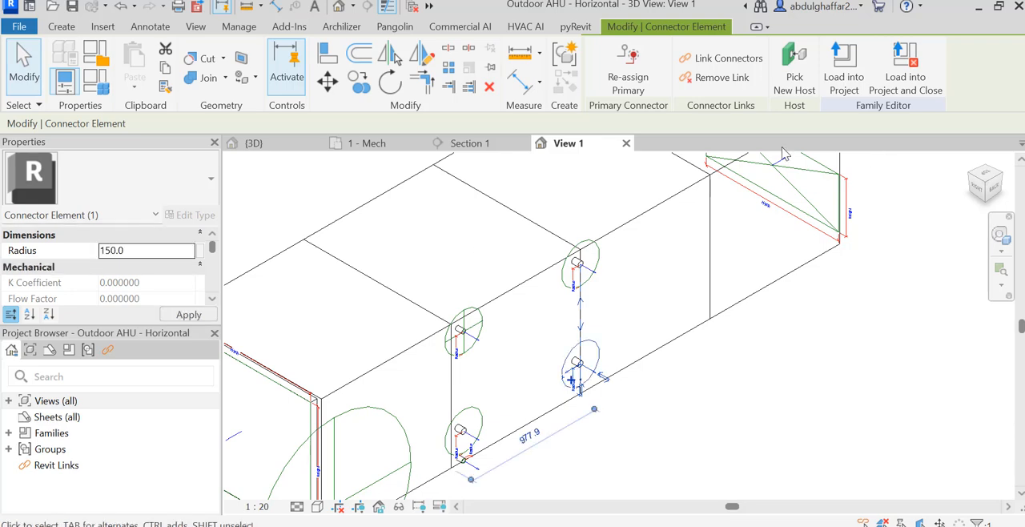
# Load the edited Outdoor AHU family into Project1 and open the Section 1 view from its marker in the floor plan.
pyautogui.click(838, 80)
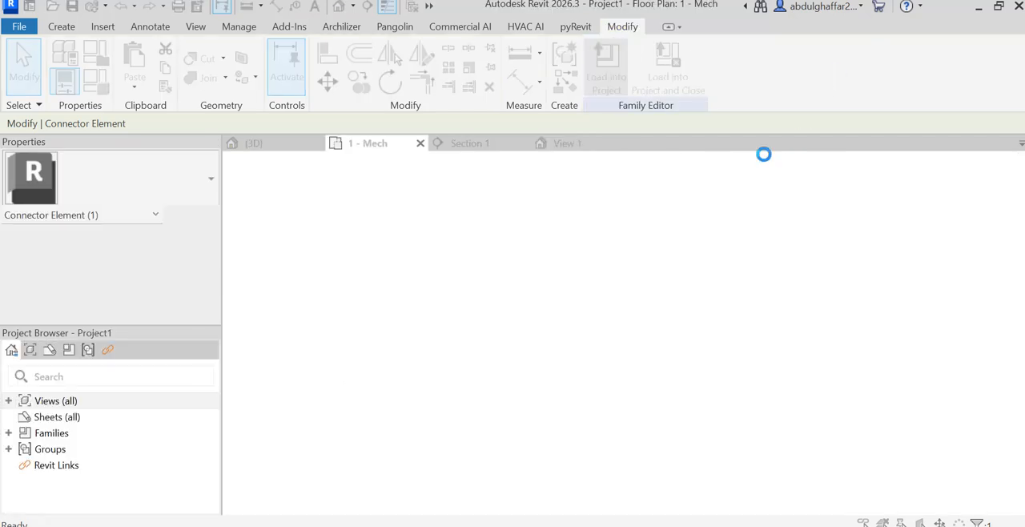
pyautogui.click(564, 234)
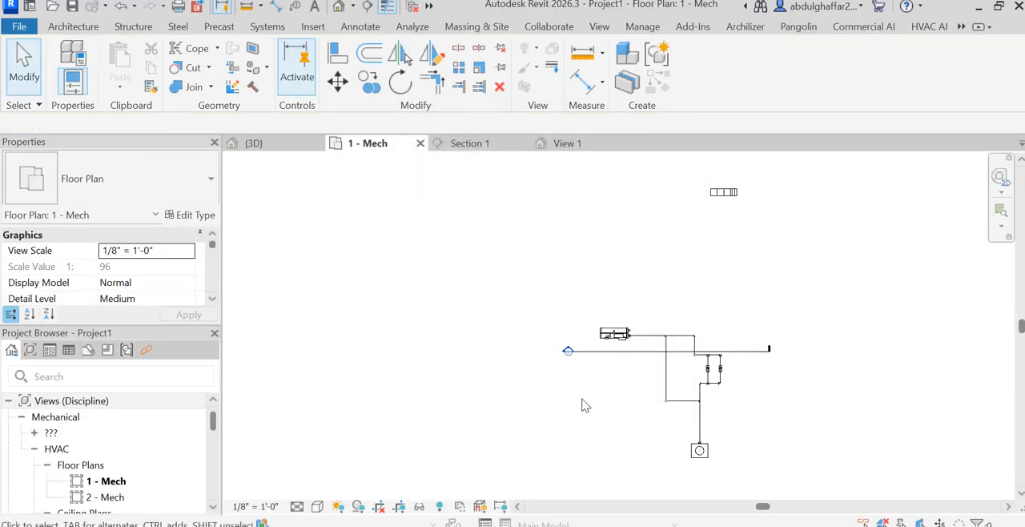
pyautogui.scroll(3, 583, 357)
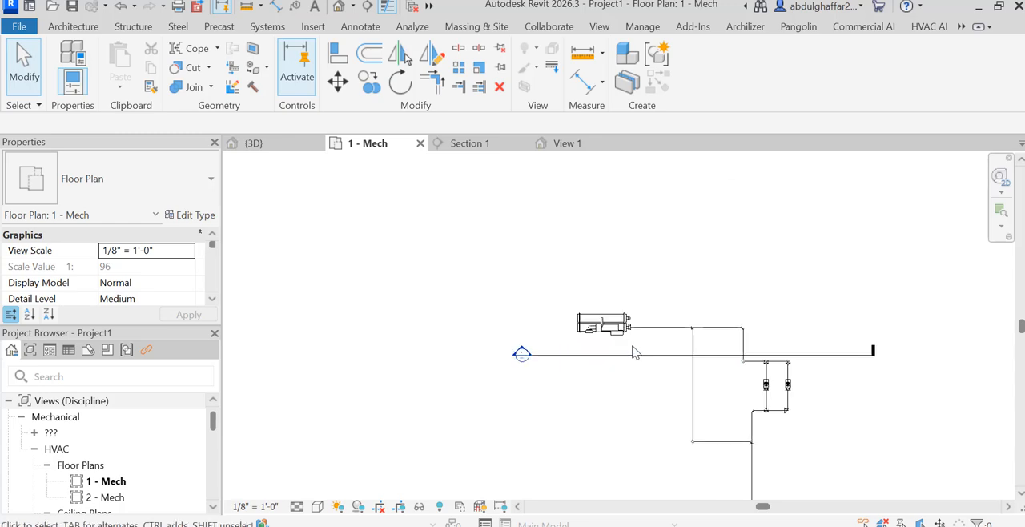
pyautogui.doubleClick(514, 353)
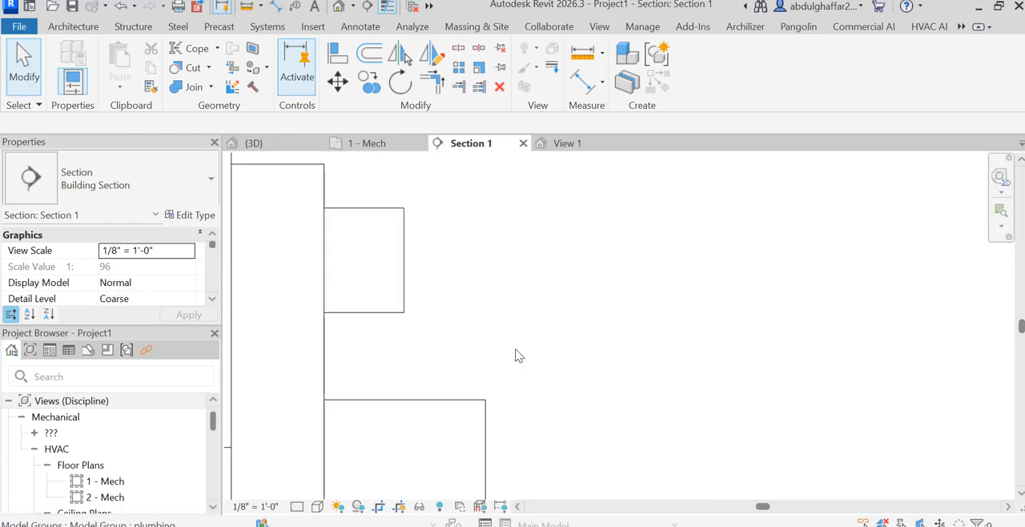
pyautogui.scroll(-6, 635, 343)
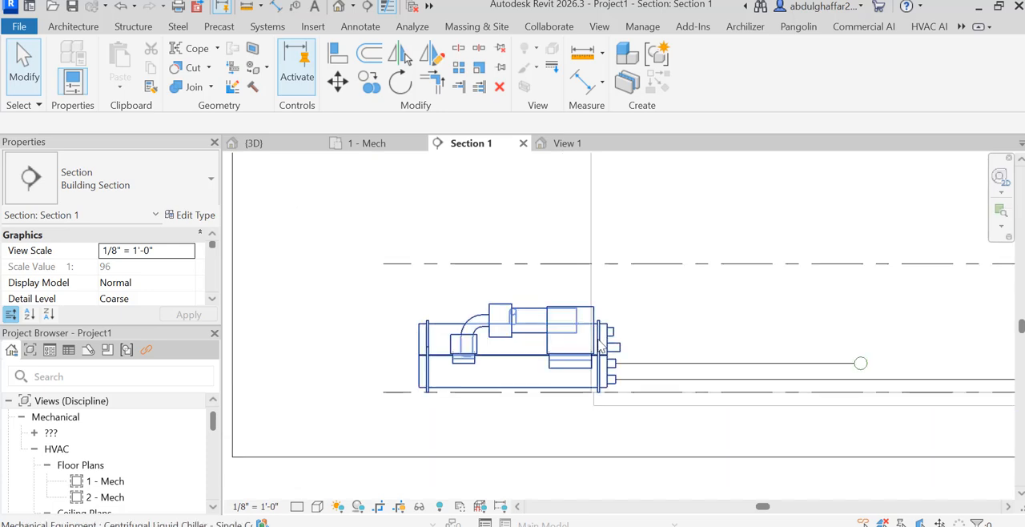
# Draw an 8" pipe about 14' long horizontally from the chiller's uppermost outlet connector in Section 1.
pyautogui.click(606, 343)
pyautogui.scroll(5, 629, 337)
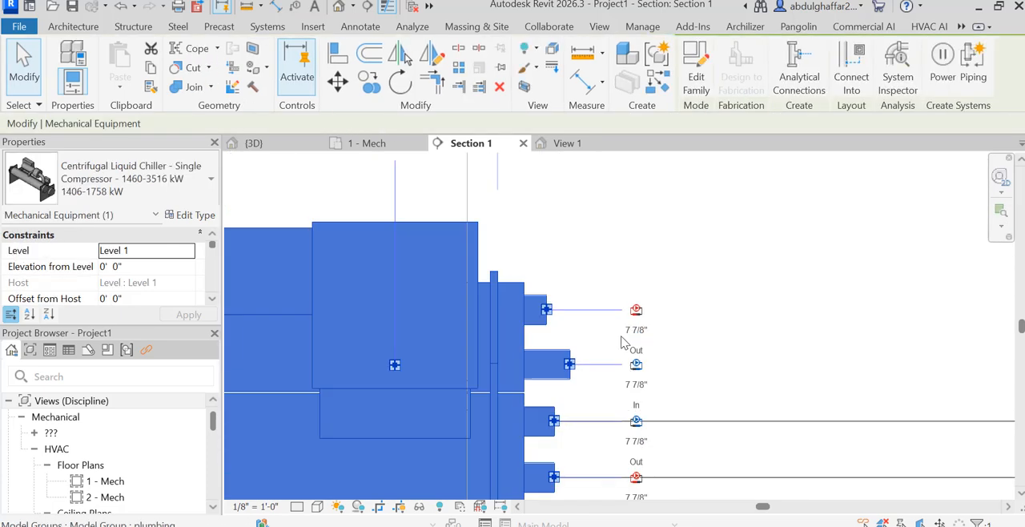
pyautogui.scroll(2, 630, 336)
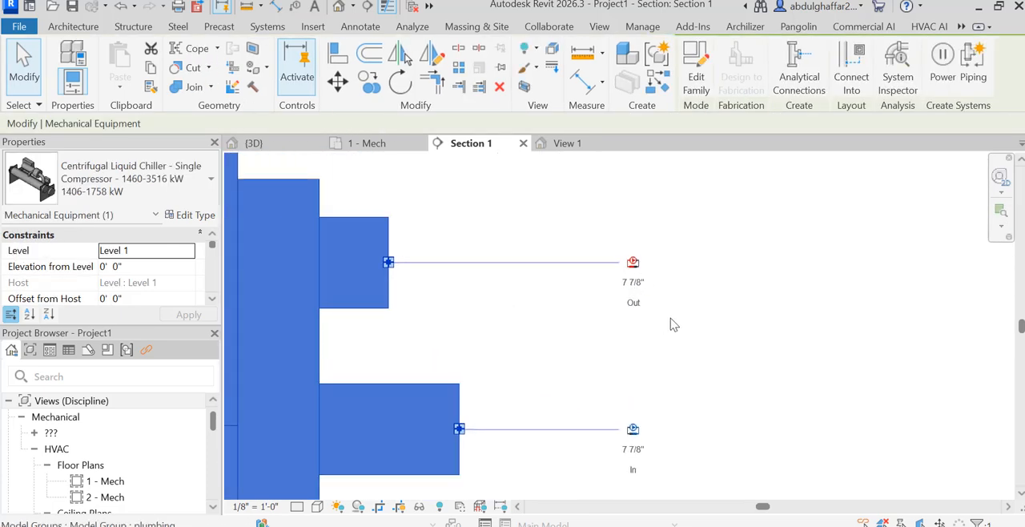
pyautogui.rightClick(632, 267)
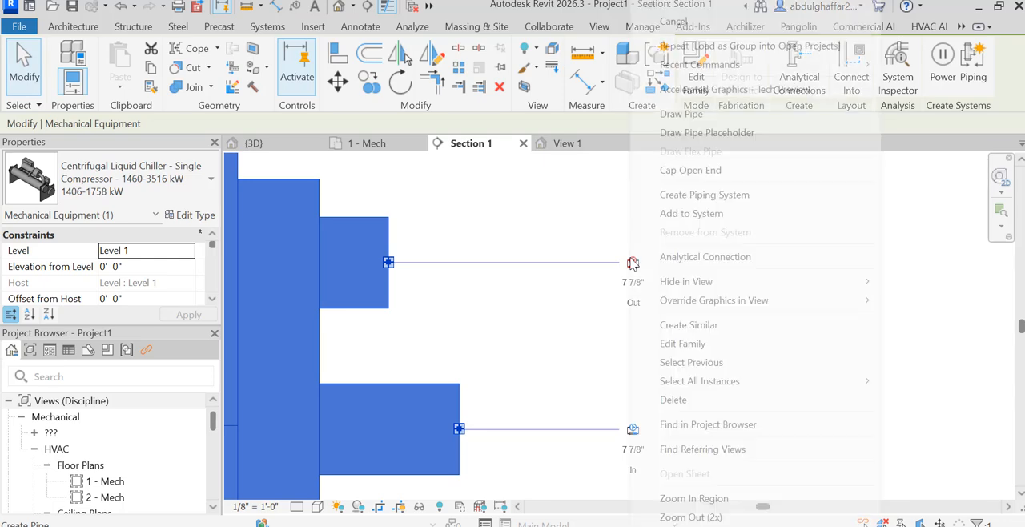
pyautogui.click(677, 113)
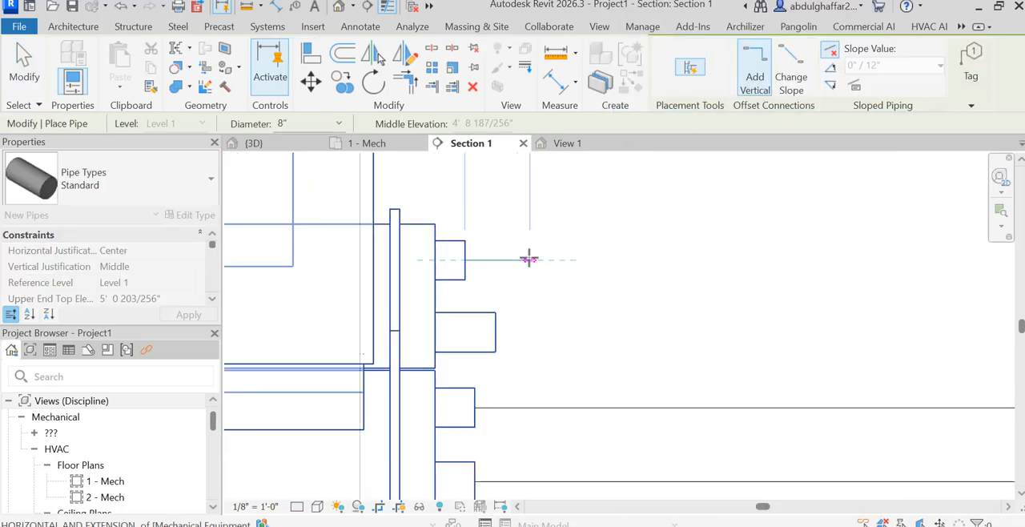
pyautogui.scroll(-3, 529, 259)
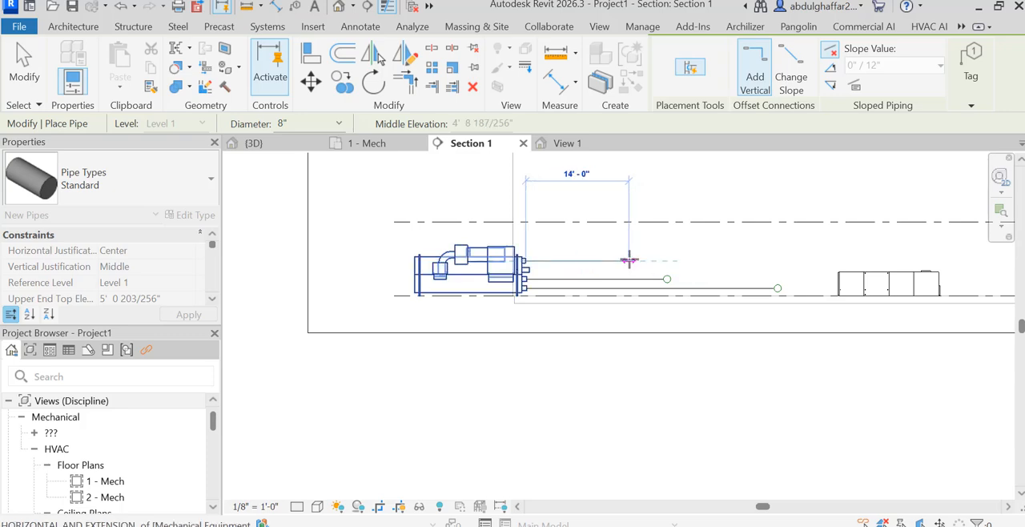
pyautogui.click(628, 259)
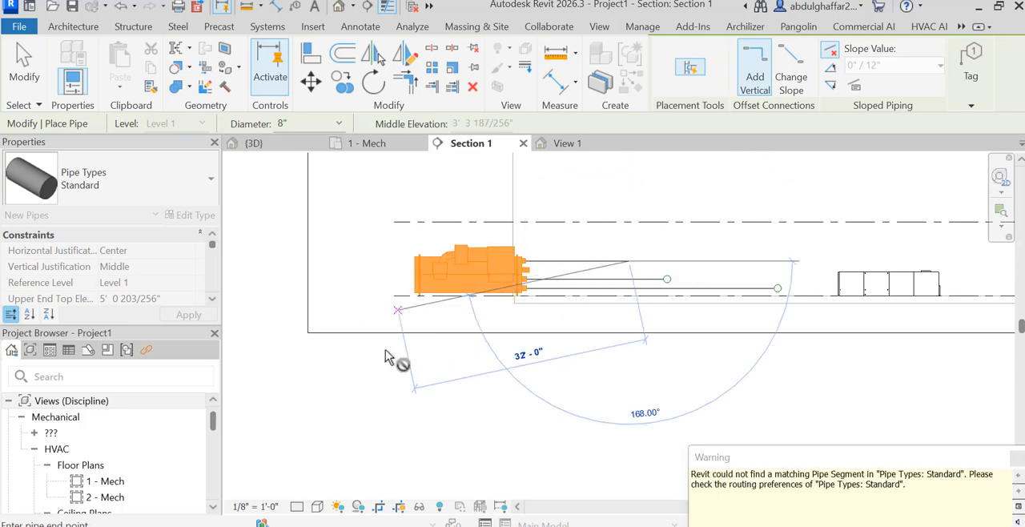
# In the 1 - Mech floor plan, extend the new 8" pipe from its open end at 90° up toward the AHU.
pyautogui.doubleClick(112, 481)
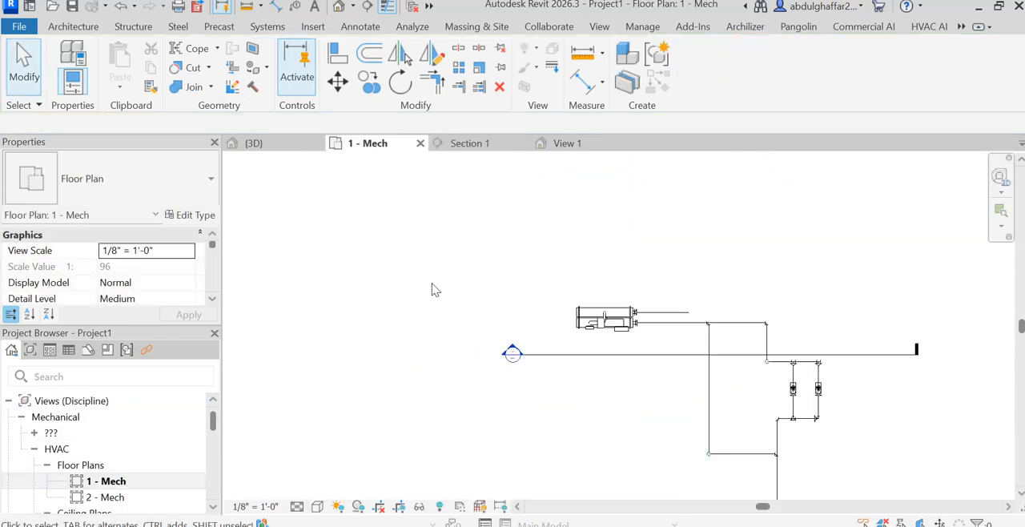
pyautogui.click(667, 322)
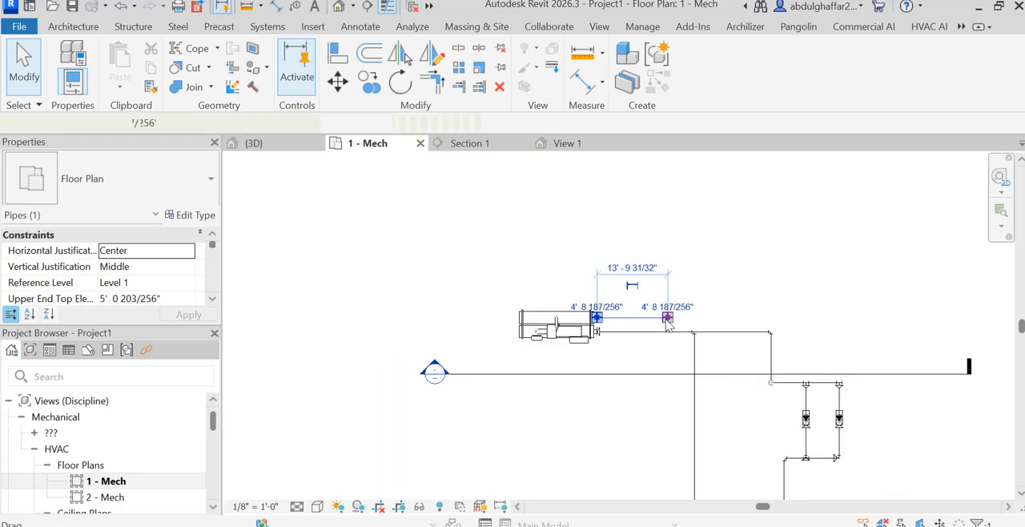
pyautogui.rightClick(670, 273)
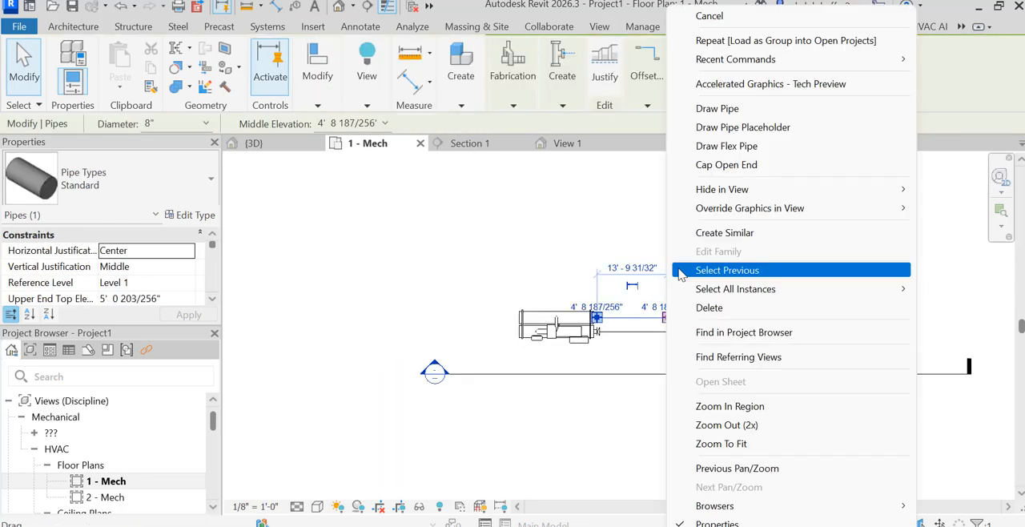
pyautogui.click(721, 112)
pyautogui.scroll(-3, 704, 285)
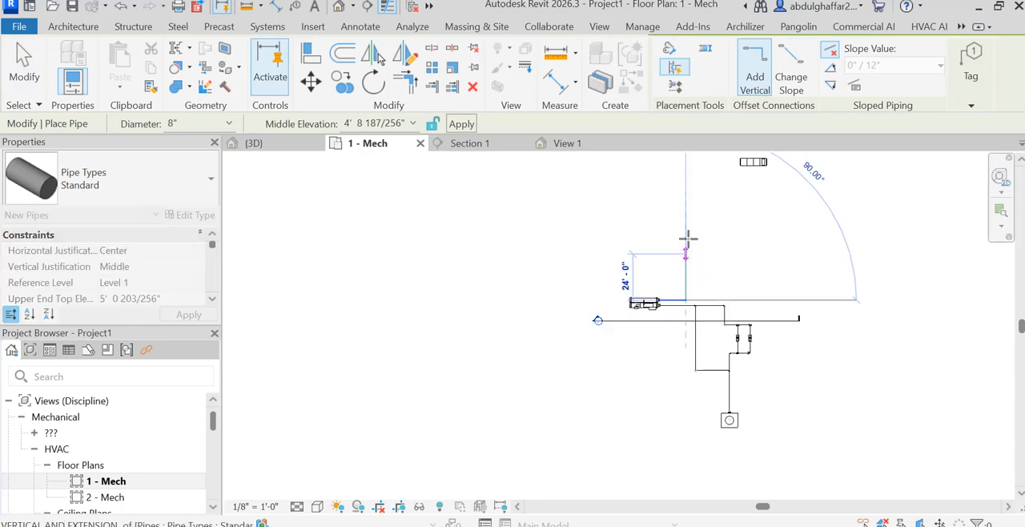
pyautogui.click(686, 200)
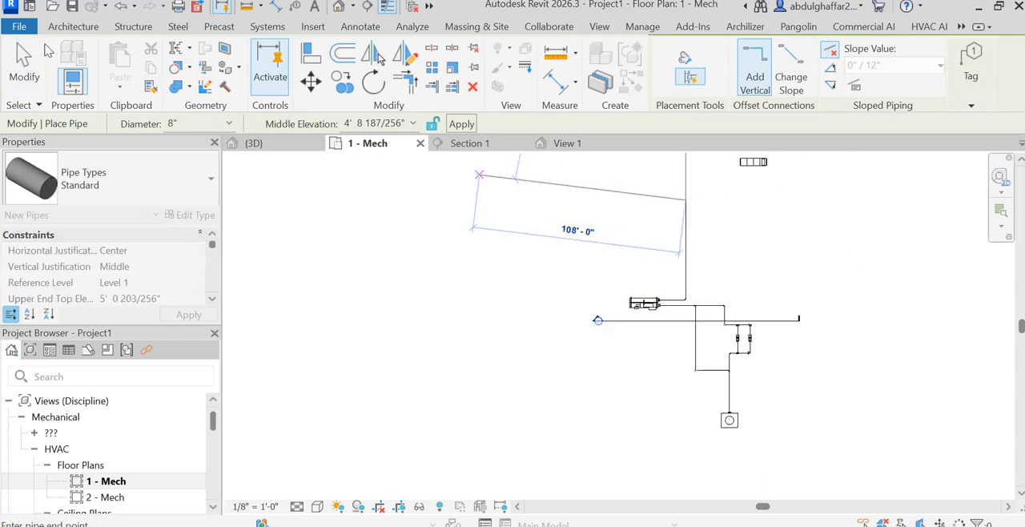
pyautogui.click(20, 64)
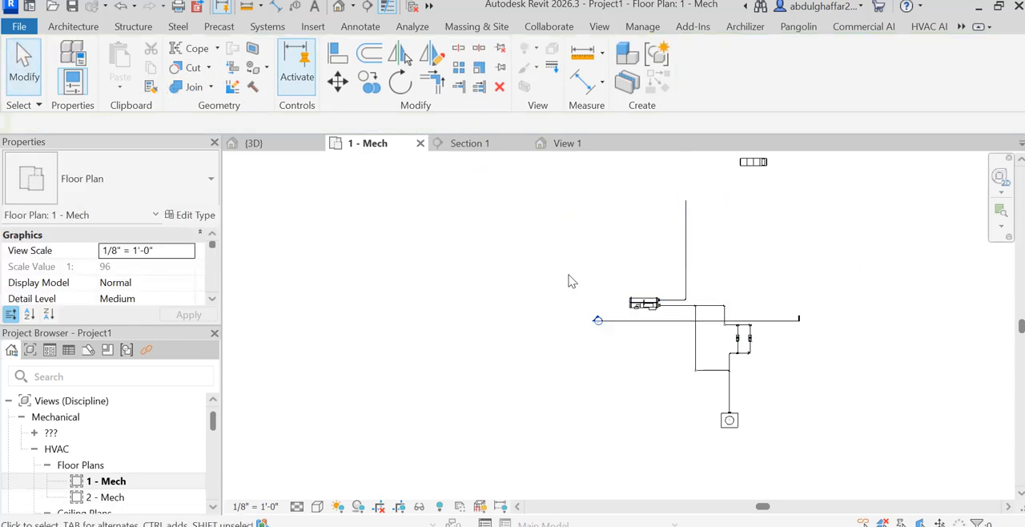
# Create a building section left of the chiller, facing the piping and spanning from above the AHU to below the pumps, and open its view.
pyautogui.scroll(-2, 489, 406)
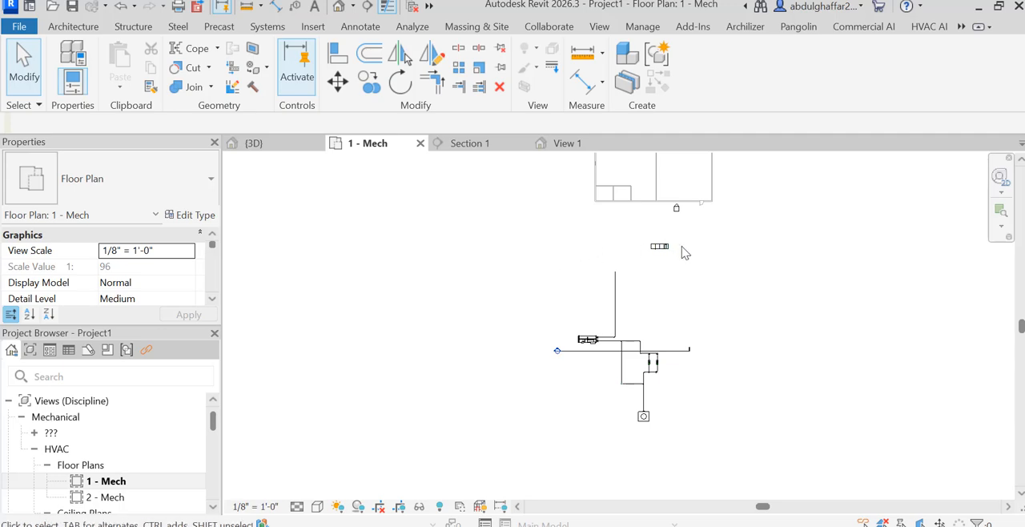
pyautogui.scroll(4, 681, 247)
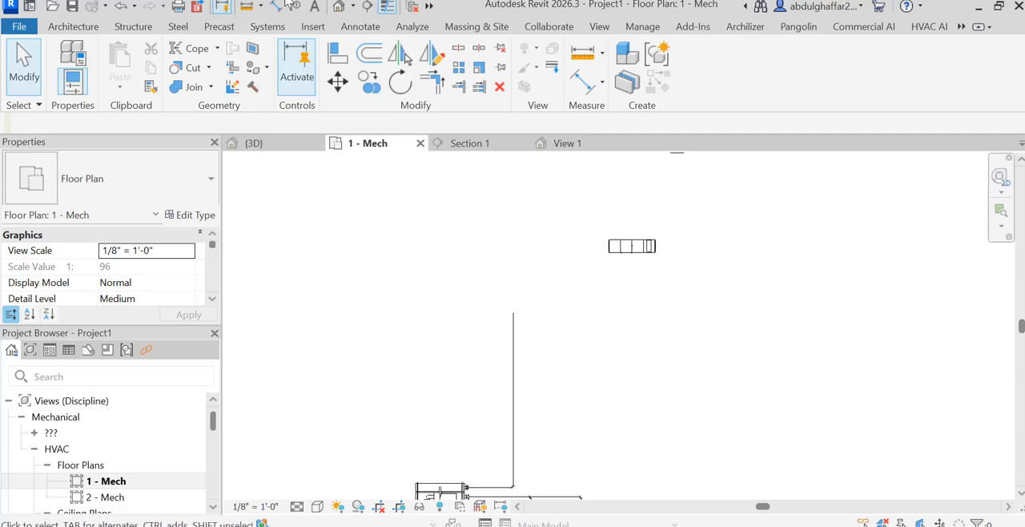
pyautogui.click(368, 6)
pyautogui.scroll(-3, 444, 214)
pyautogui.click(395, 186)
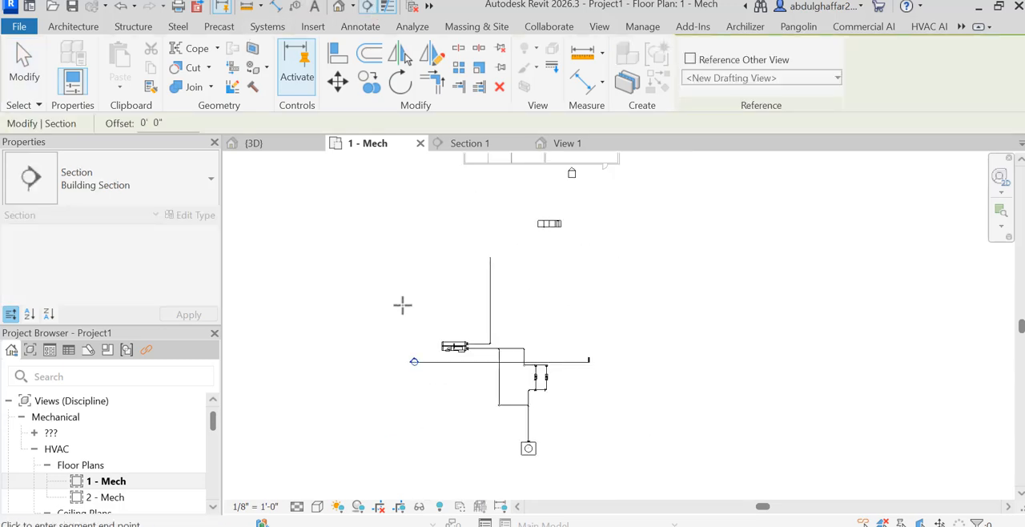
pyautogui.click(396, 404)
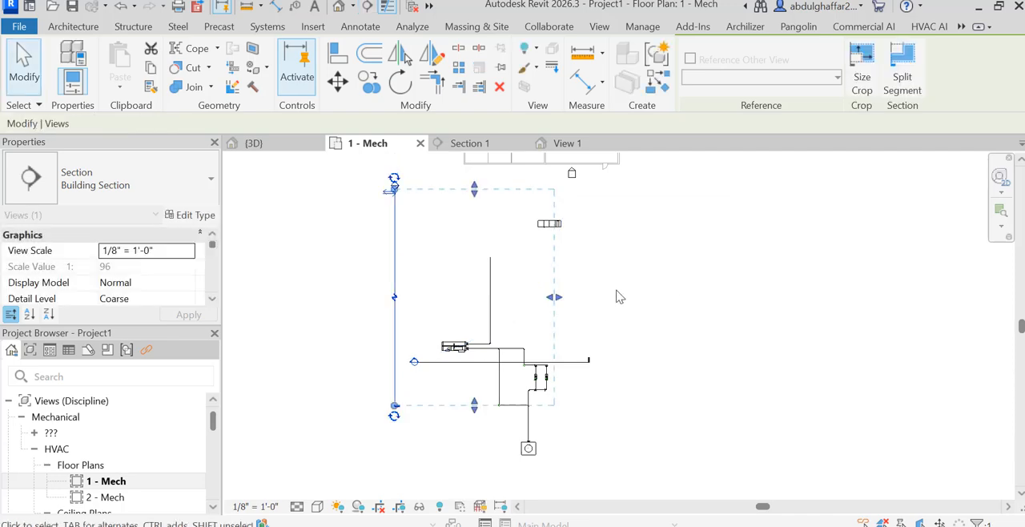
pyautogui.click(653, 277)
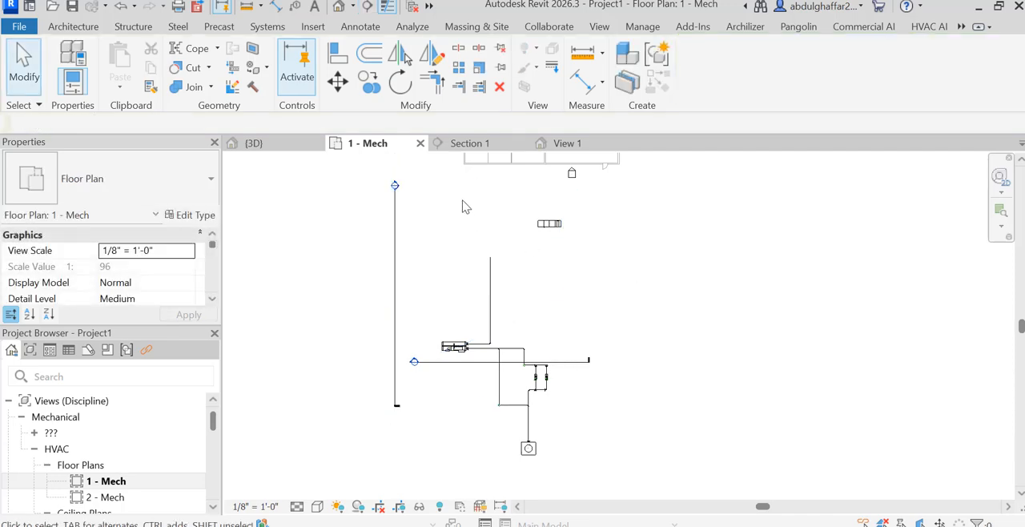
pyautogui.doubleClick(396, 186)
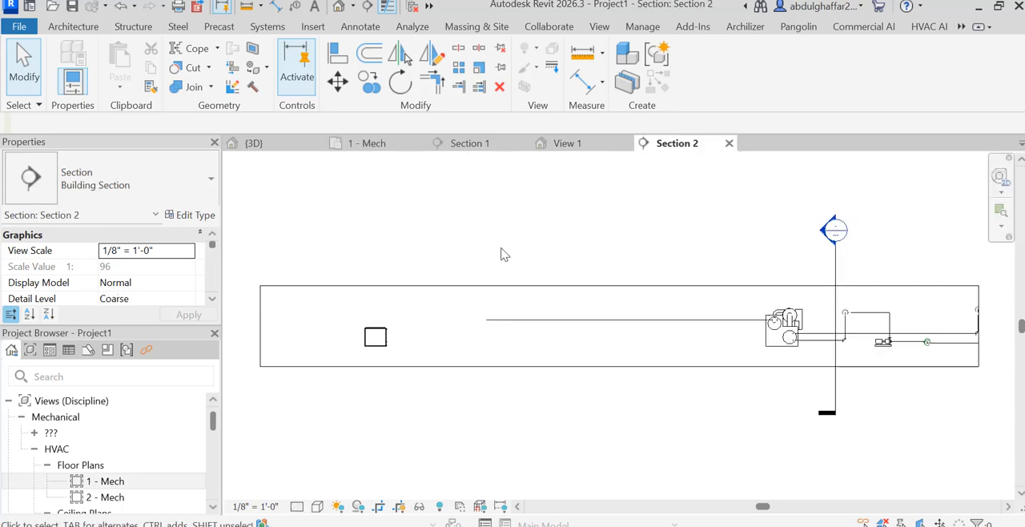
# Draw a 12" pipe 17'-6" long horizontally from the AHU's Chilled Water/Refrigeration Inlet connector toward the 8" pipe's open end in Section 2.
pyautogui.click(388, 343)
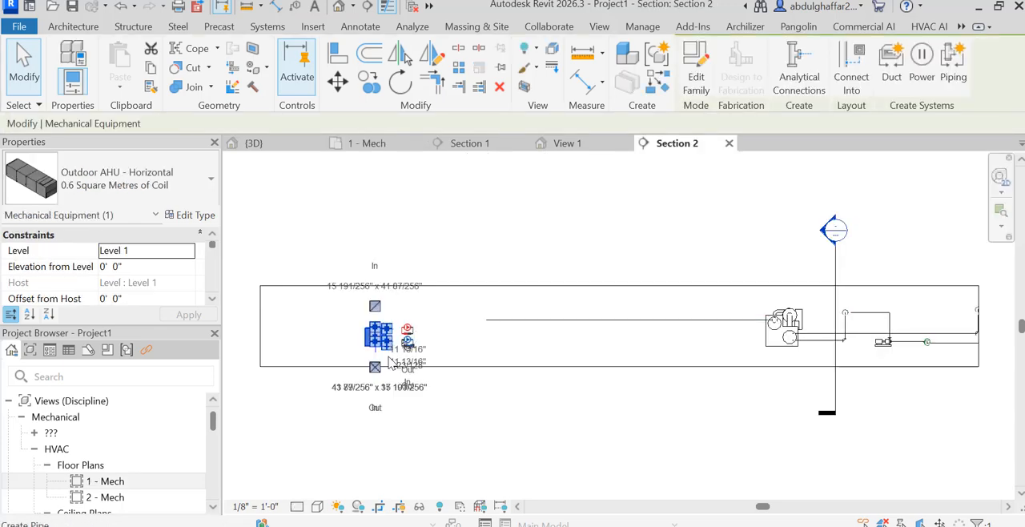
pyautogui.scroll(2, 387, 355)
pyautogui.scroll(3, 389, 355)
pyautogui.scroll(2, 400, 302)
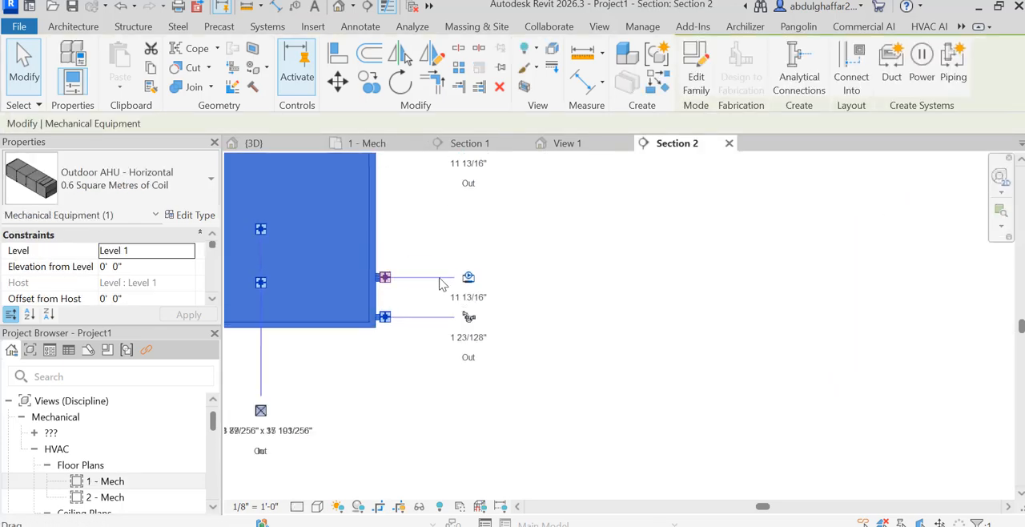
pyautogui.scroll(3, 458, 295)
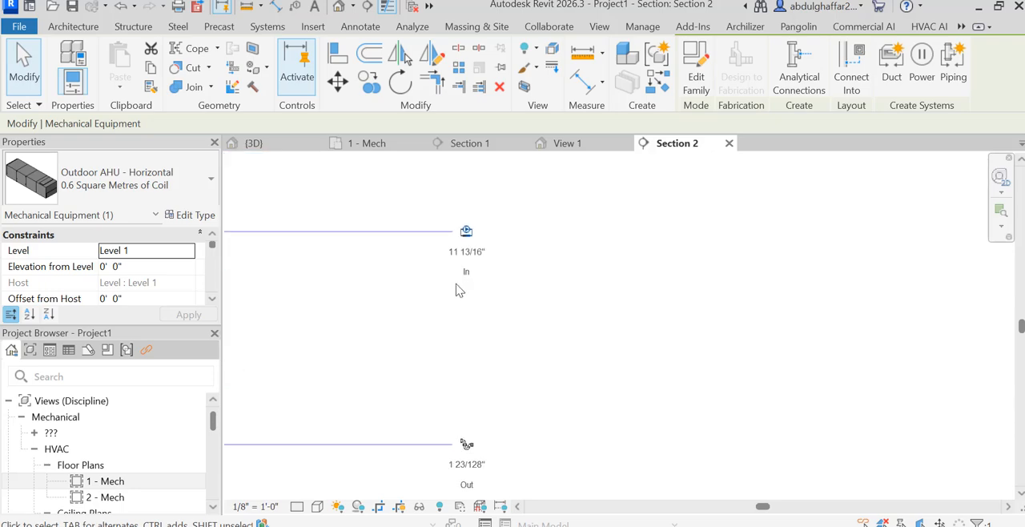
pyautogui.rightClick(473, 242)
pyautogui.click(504, 110)
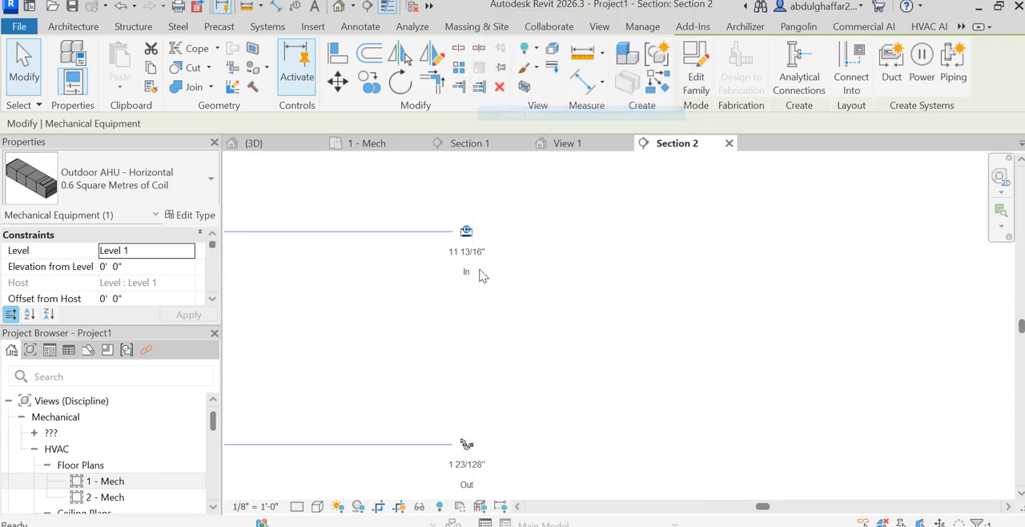
pyautogui.hscroll(-2, 551, 218)
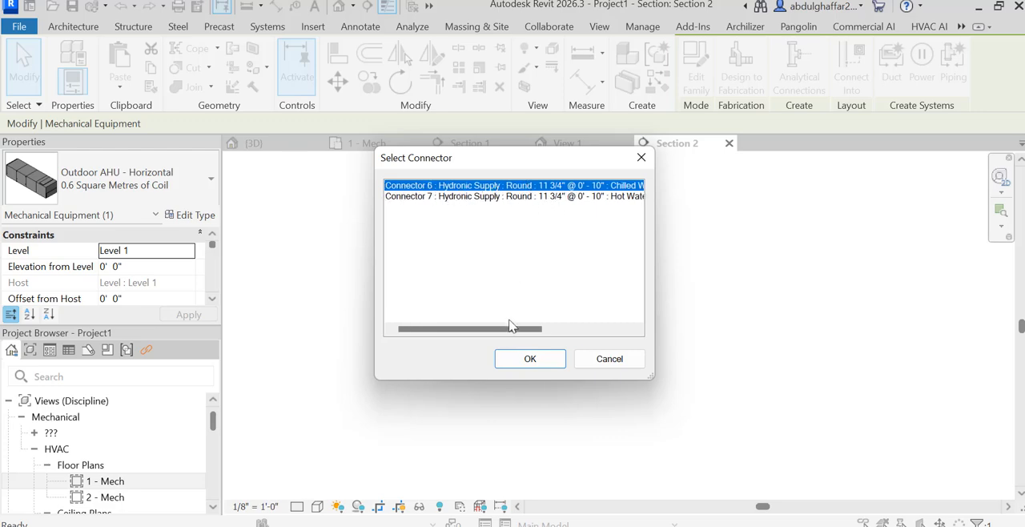
pyautogui.moveTo(502, 331); pyautogui.dragTo(568, 334)
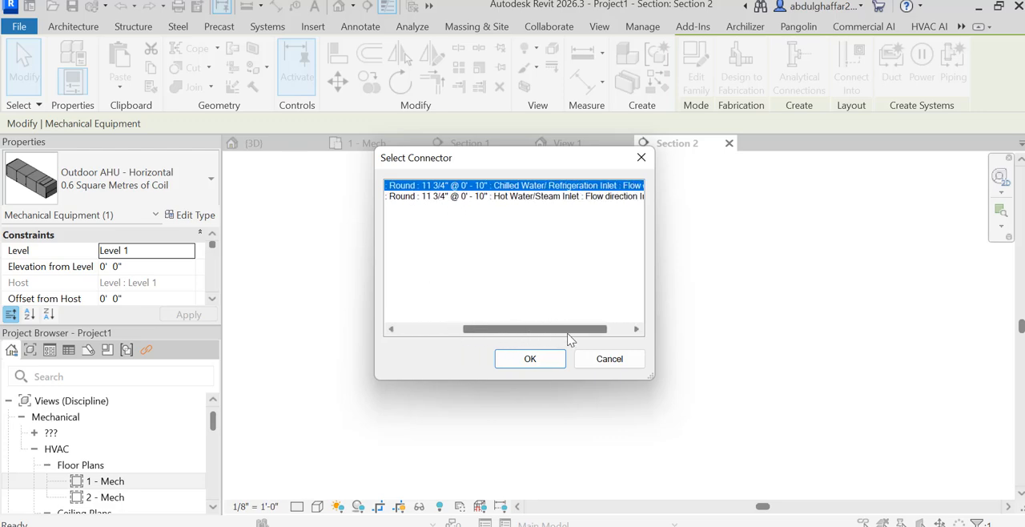
pyautogui.click(529, 360)
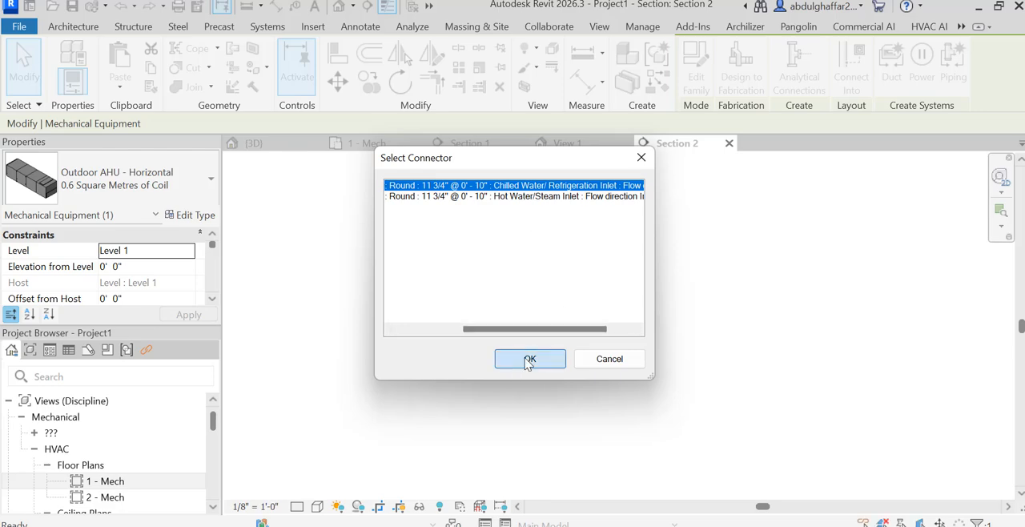
pyautogui.scroll(-8, 436, 334)
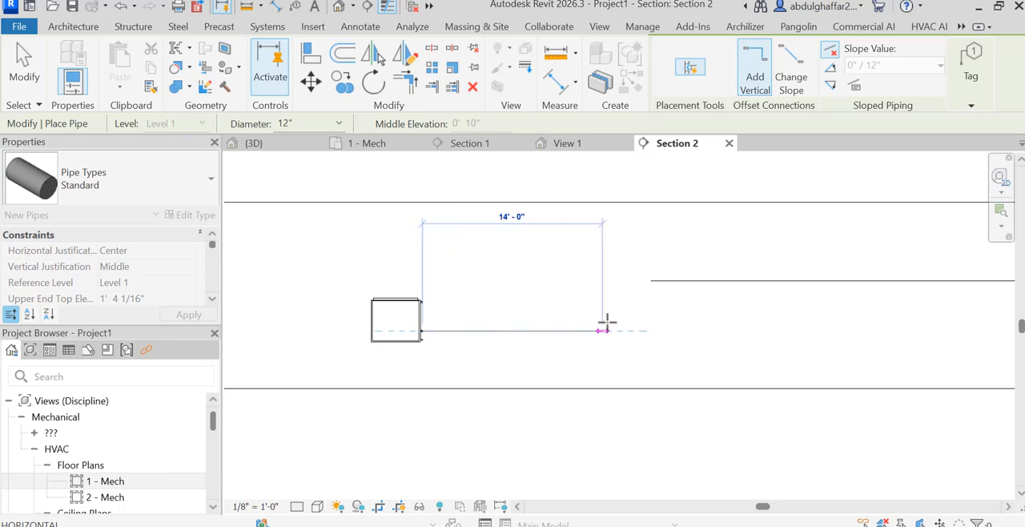
pyautogui.scroll(2, 649, 328)
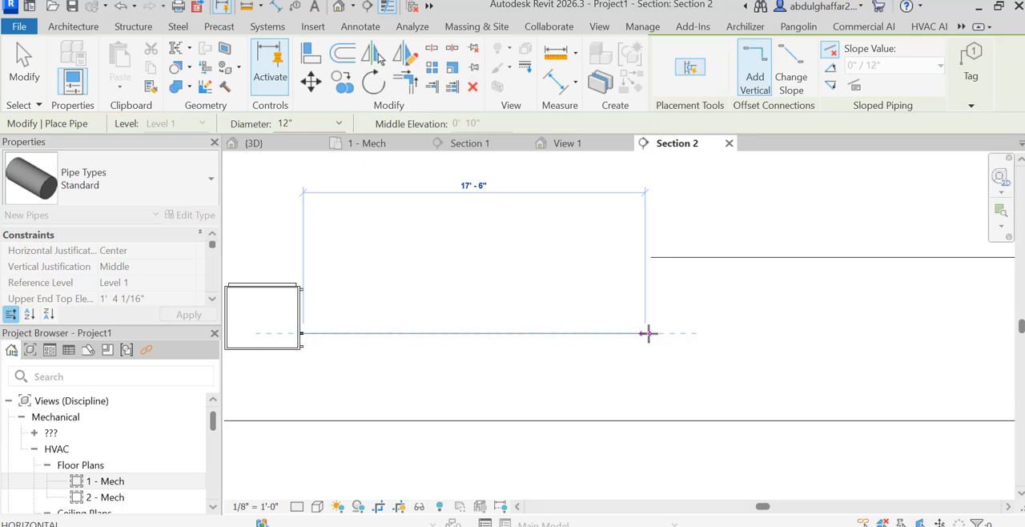
pyautogui.click(642, 295)
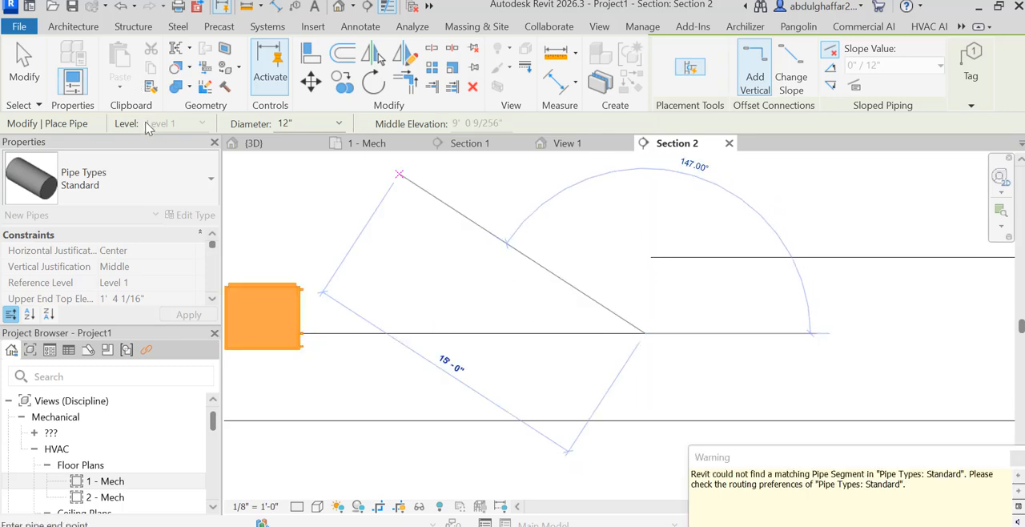
pyautogui.click(39, 77)
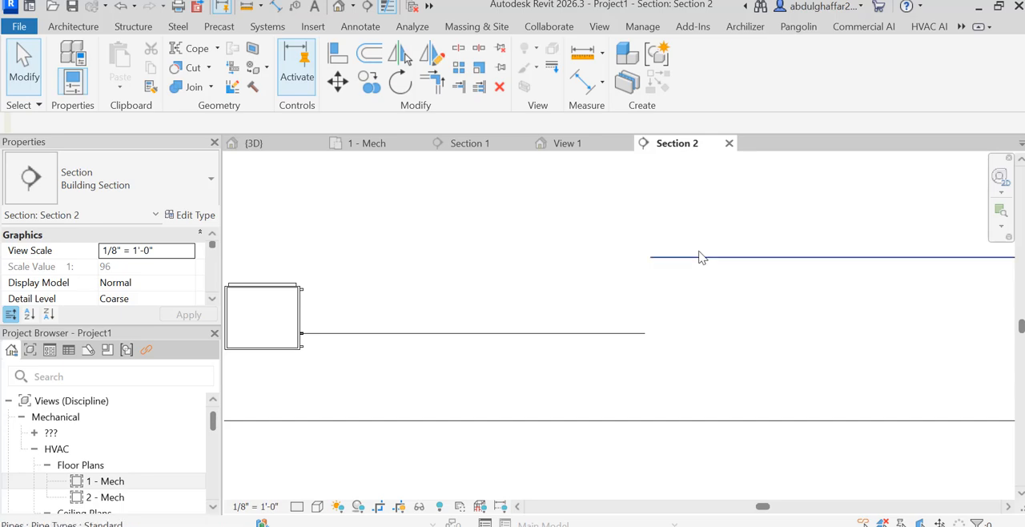
# Extend the 8" chiller pipe from its open end 2'-6" vertically down at 90°.
pyautogui.click(652, 256)
pyautogui.rightClick(652, 257)
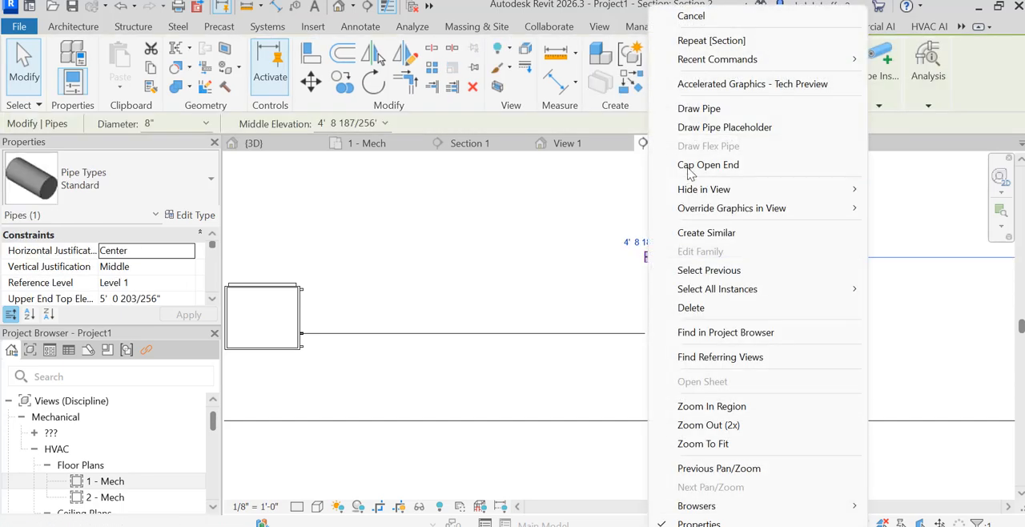
pyautogui.click(698, 111)
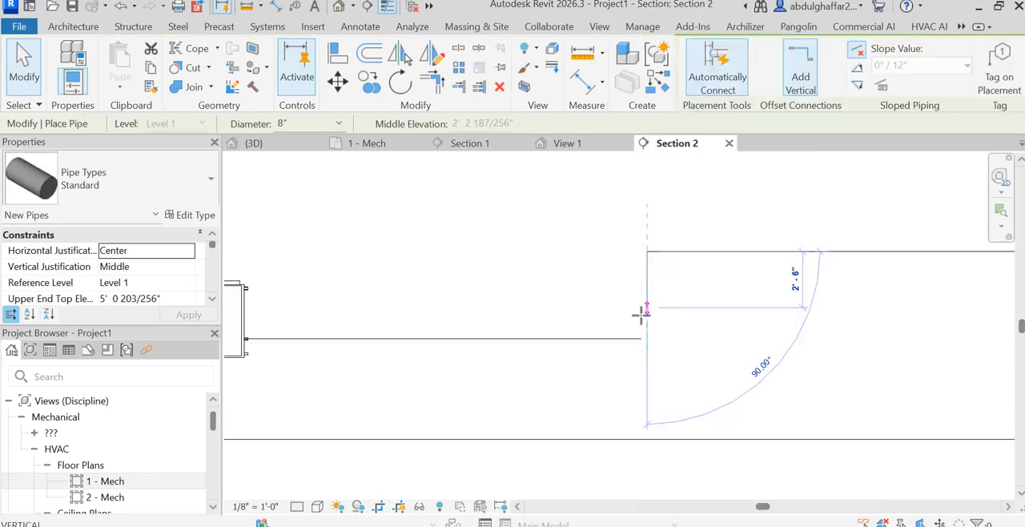
pyautogui.click(646, 306)
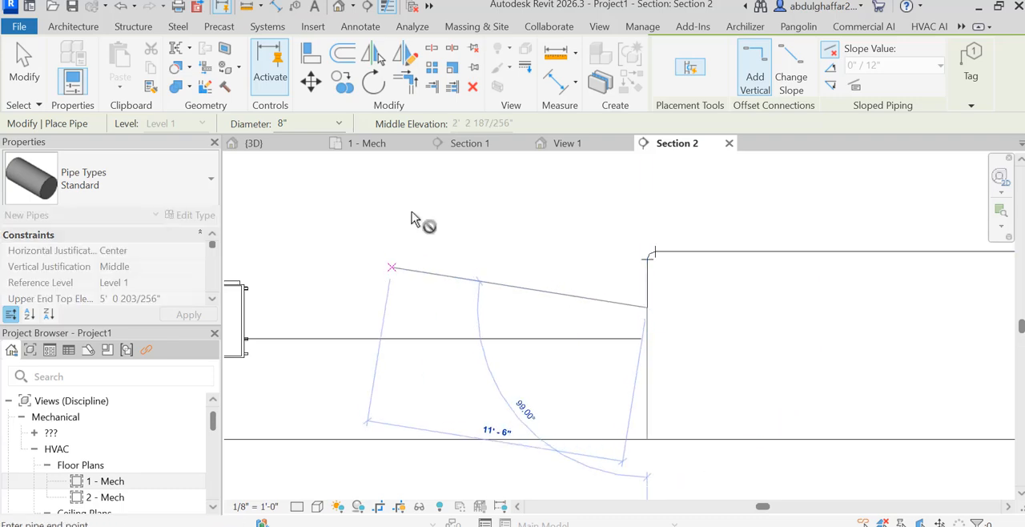
pyautogui.click(33, 67)
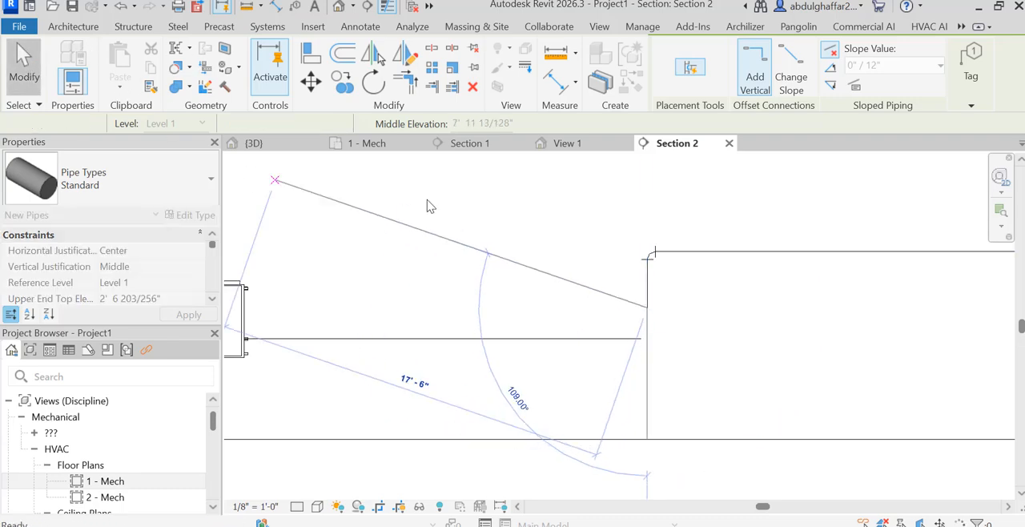
# Move the vertical 8" drop sideways so that it lines up with the open end of the AHU's 12" pipe.
pyautogui.click(643, 285)
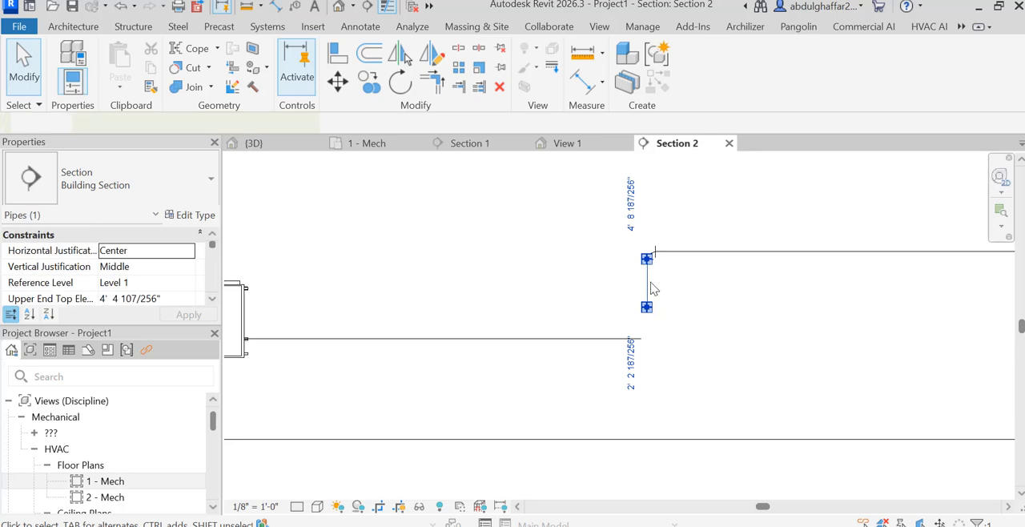
pyautogui.scroll(5, 650, 288)
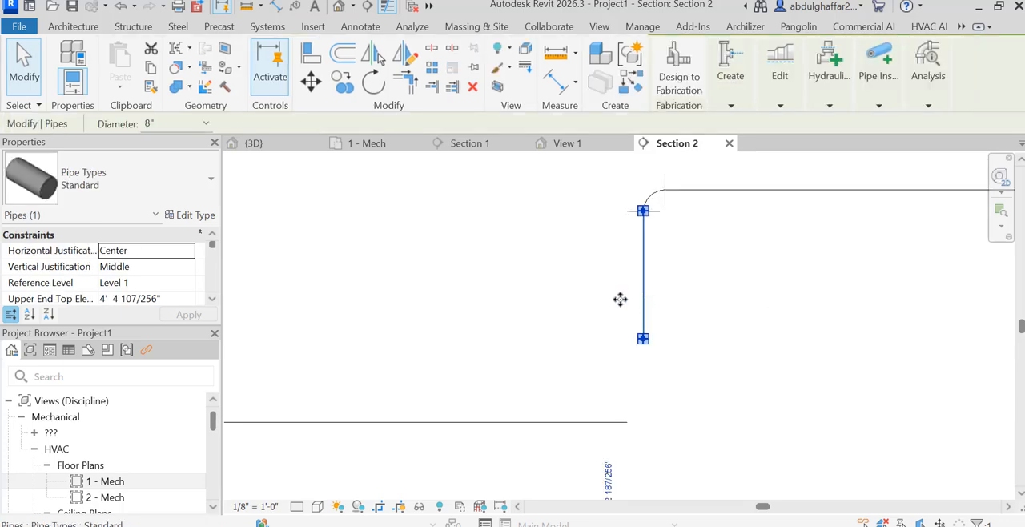
pyautogui.moveTo(619, 299); pyautogui.dragTo(627, 420)
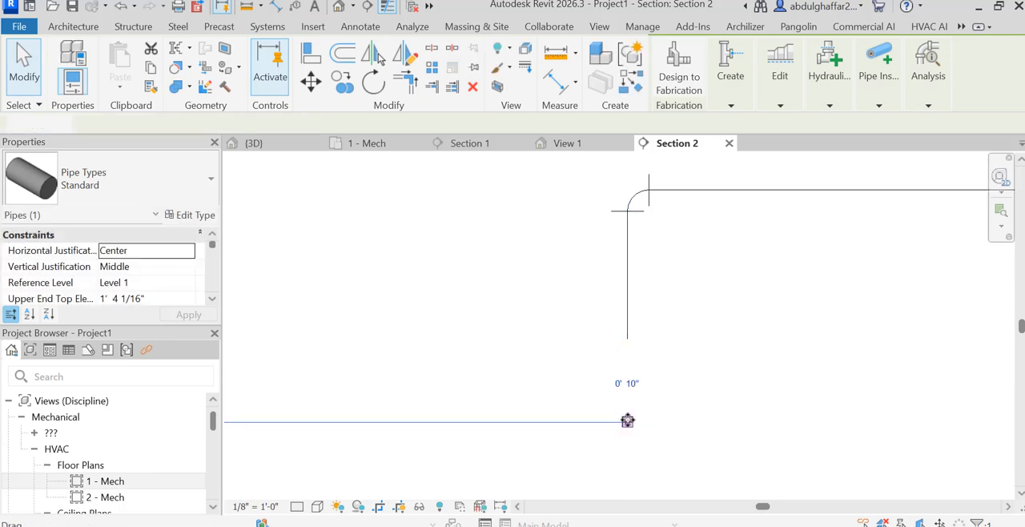
# Draw a 12" riser vertically up from the AHU pipe's open end, stopping just short of the 8" drop.
pyautogui.rightClick(627, 420)
pyautogui.click(662, 108)
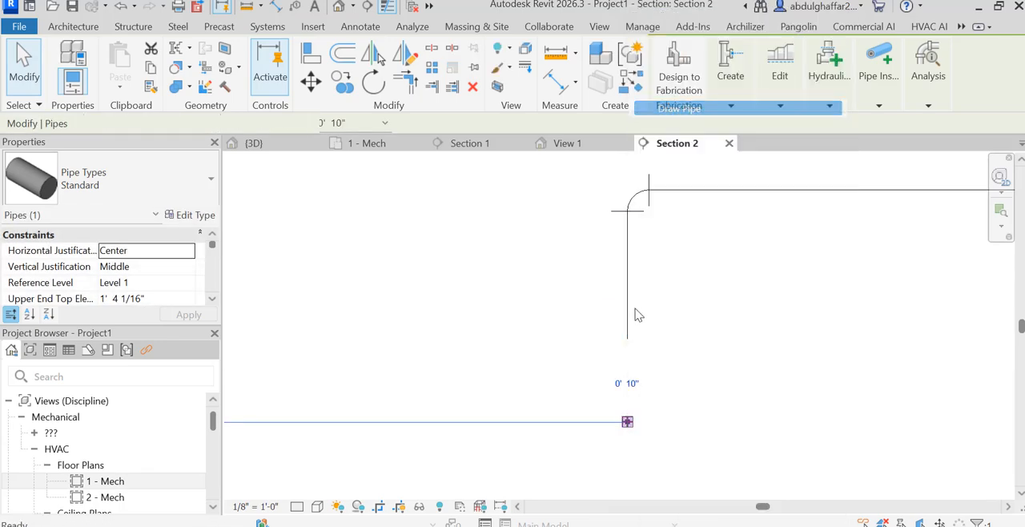
pyautogui.scroll(3, 627, 346)
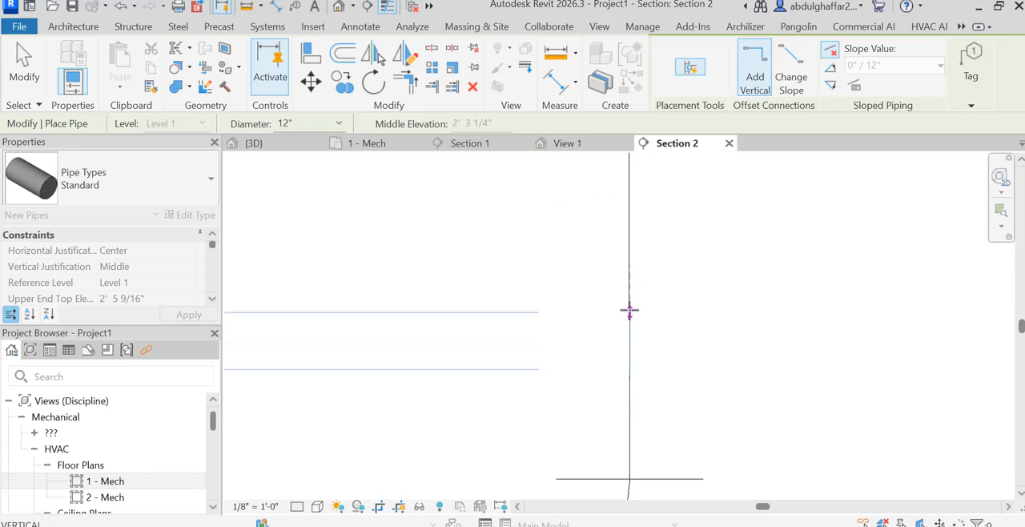
pyautogui.click(31, 71)
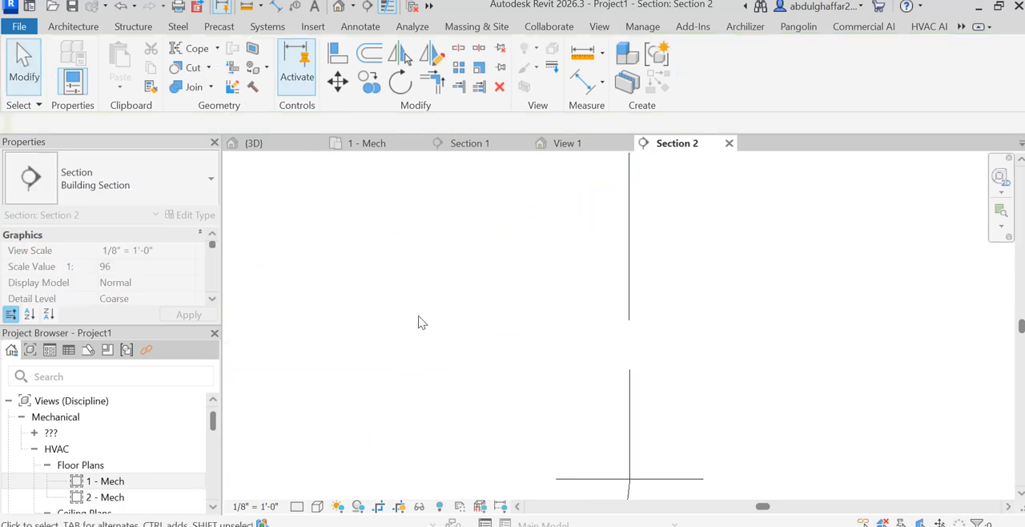
# Shift the 8" drop slightly sideways to align it exactly with the 12" riser below.
pyautogui.click(626, 290)
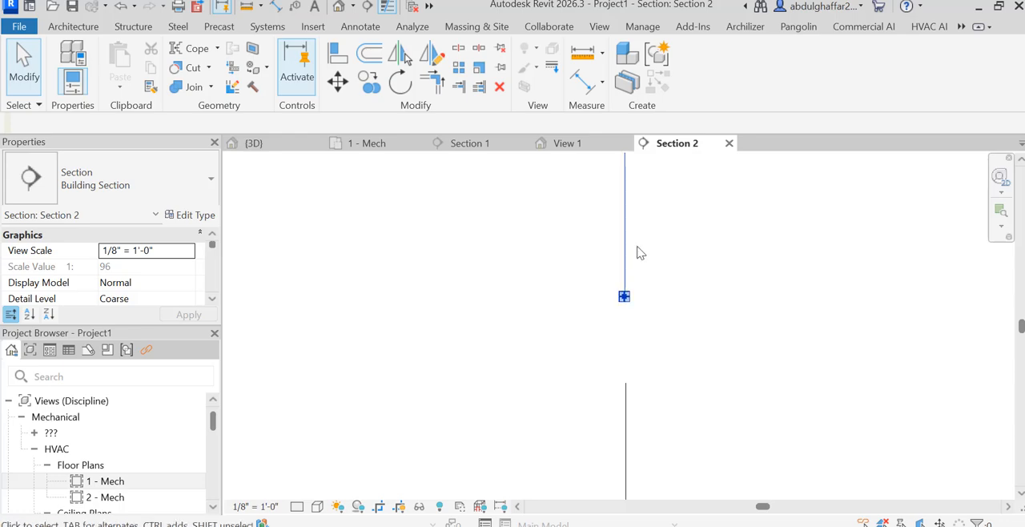
pyautogui.moveTo(623, 242); pyautogui.dragTo(625, 272)
pyautogui.moveTo(639, 334); pyautogui.dragTo(632, 310)
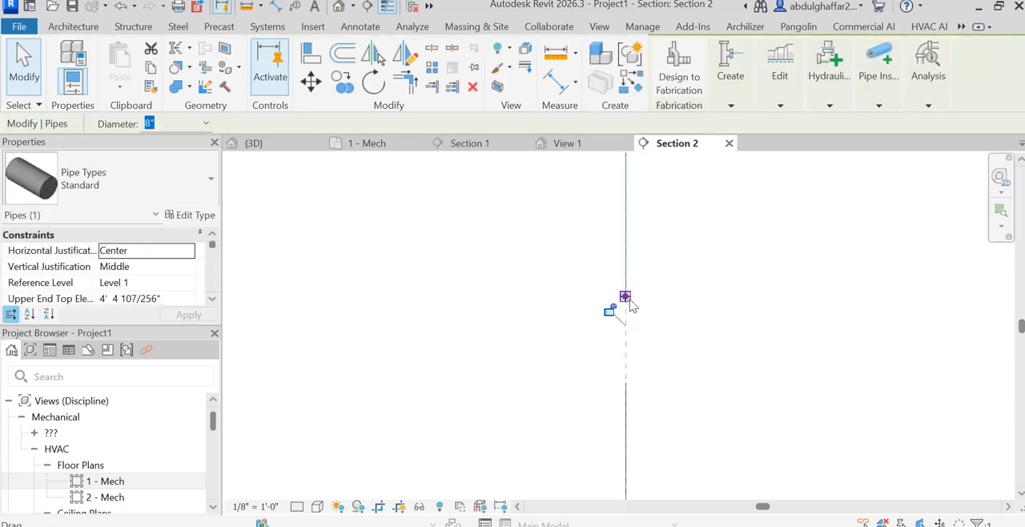
# Try to draw a pipe from the lower end of the 8" drop down to the top end of the 12" riser.
pyautogui.rightClick(630, 303)
pyautogui.click(693, 107)
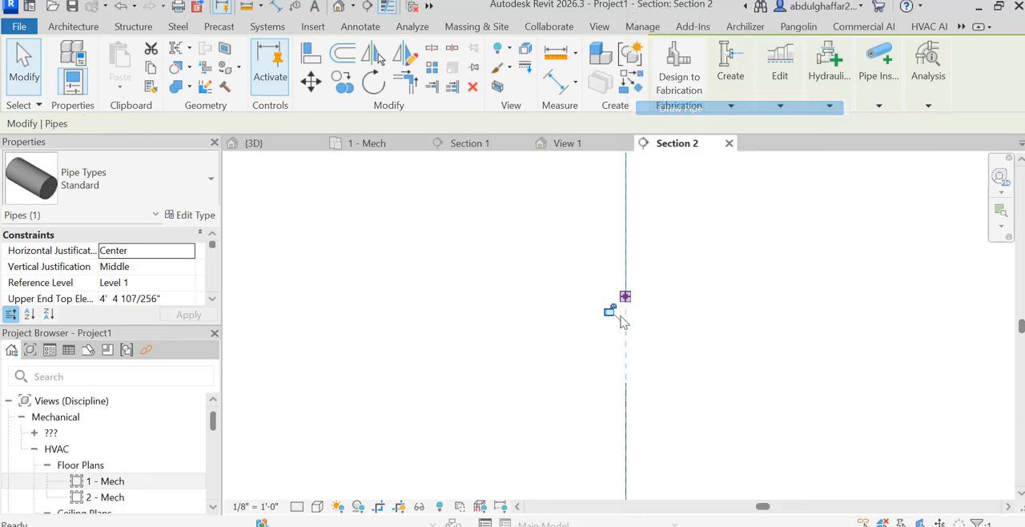
pyautogui.click(627, 383)
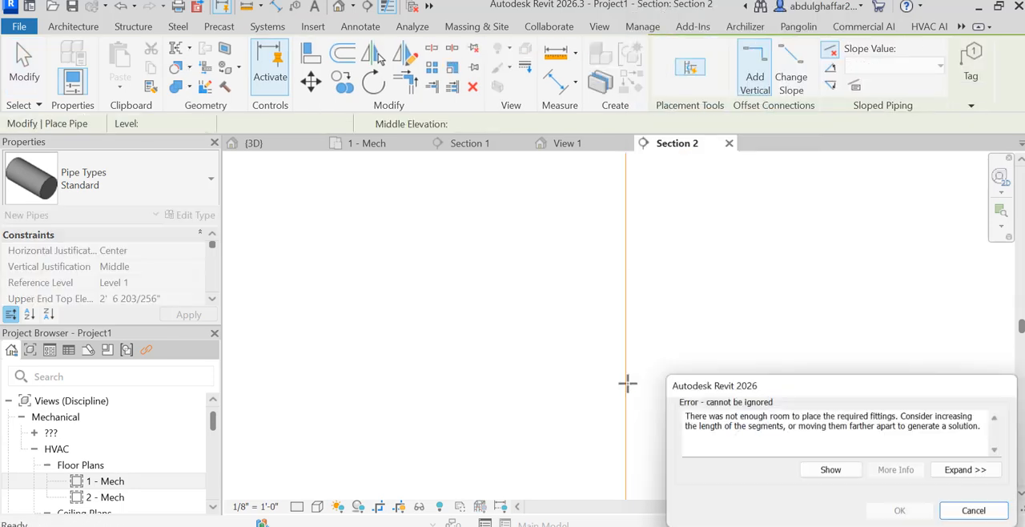
pyautogui.click(980, 513)
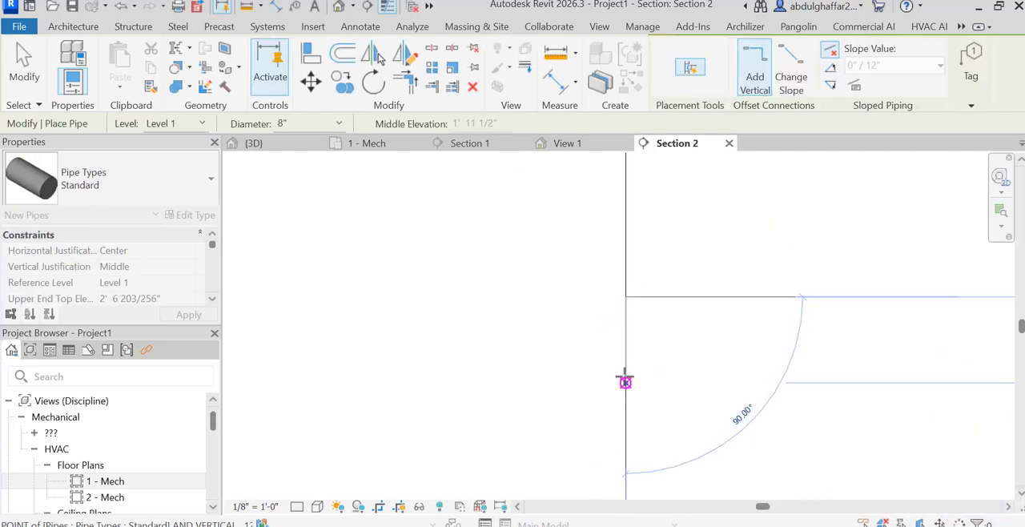
pyautogui.click(625, 383)
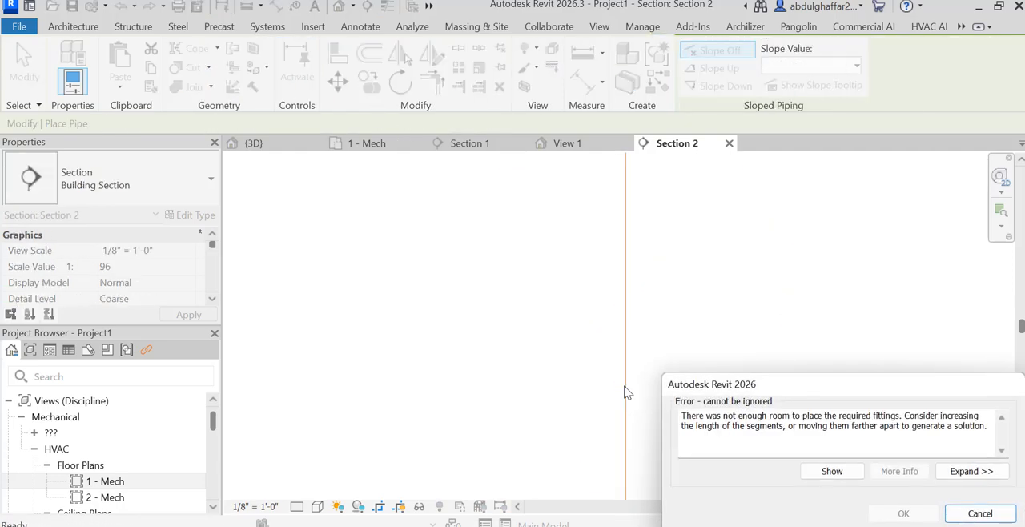
pyautogui.click(962, 515)
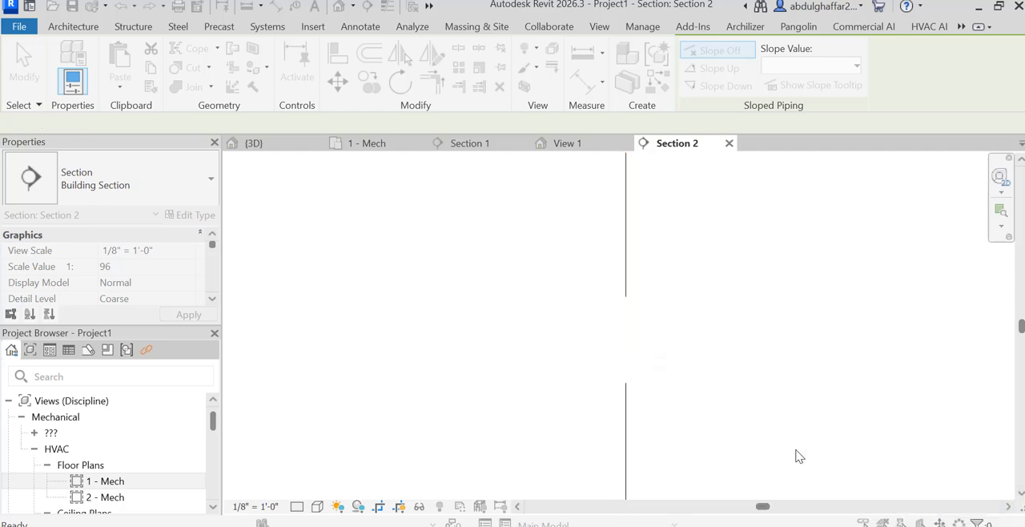
# Draw the connecting pipe from the top end of the 12" riser up to the lower end of the 8" drop.
pyautogui.click(625, 383)
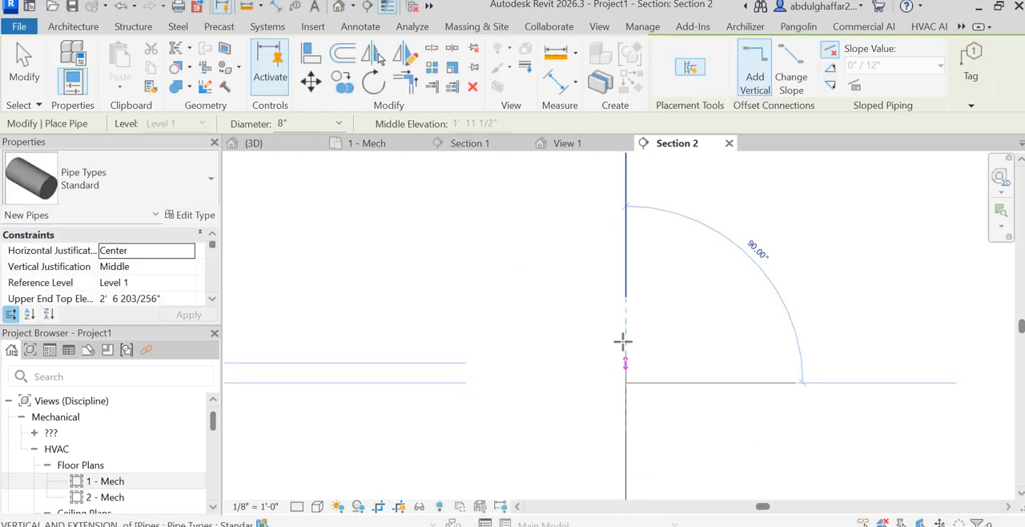
pyautogui.click(626, 297)
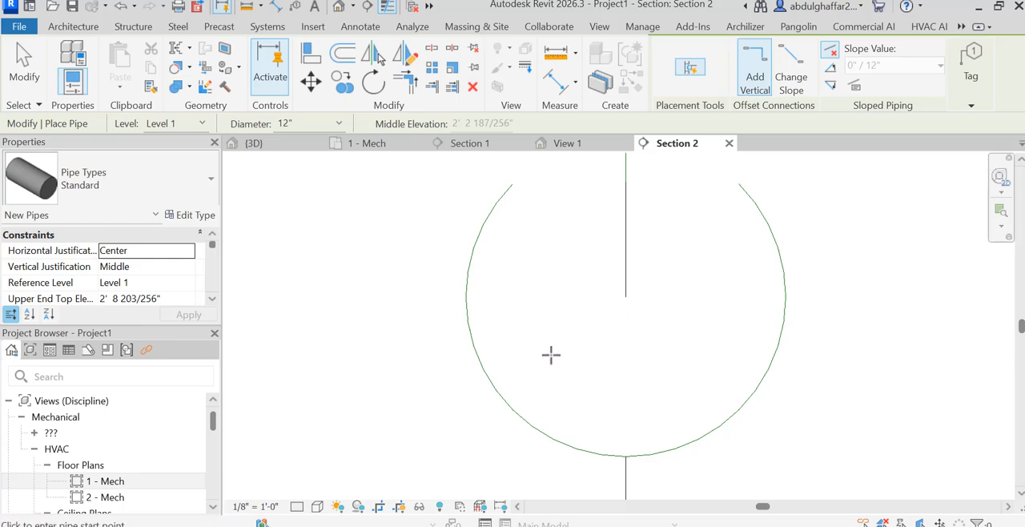
pyautogui.scroll(-5, 661, 383)
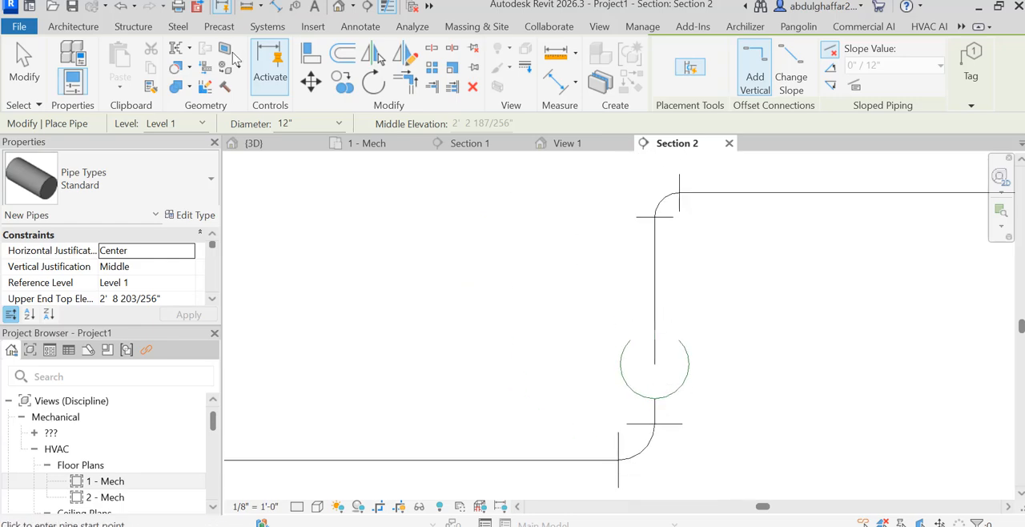
# Open the default 3D view and examine the pipe run between the chiller and the AHU.
pyautogui.click(337, 6)
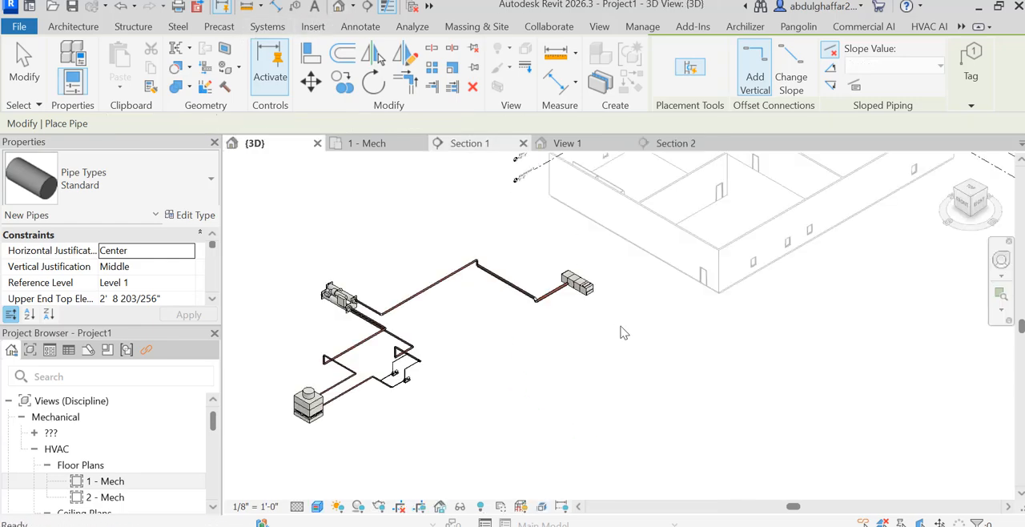
pyautogui.scroll(3, 451, 268)
pyautogui.scroll(3, 411, 231)
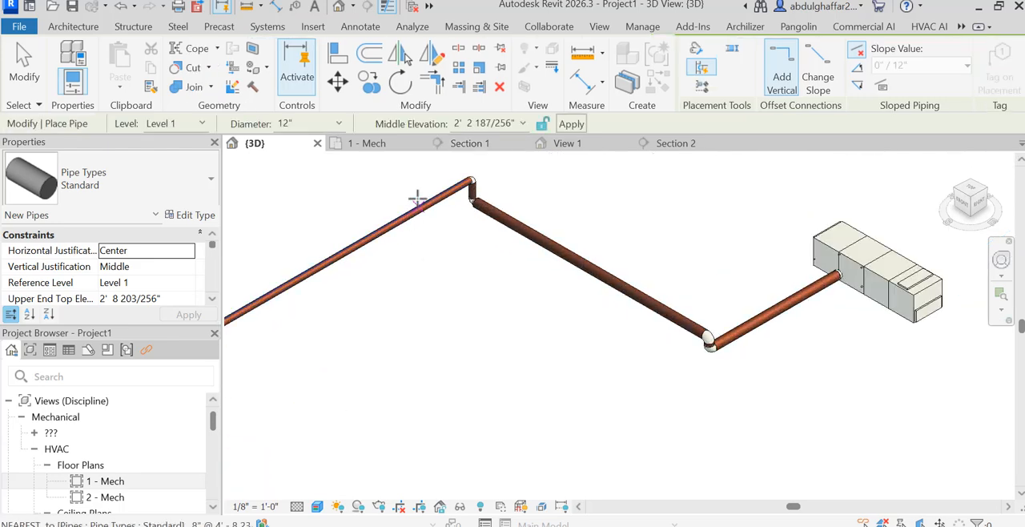
pyautogui.scroll(-3, 804, 298)
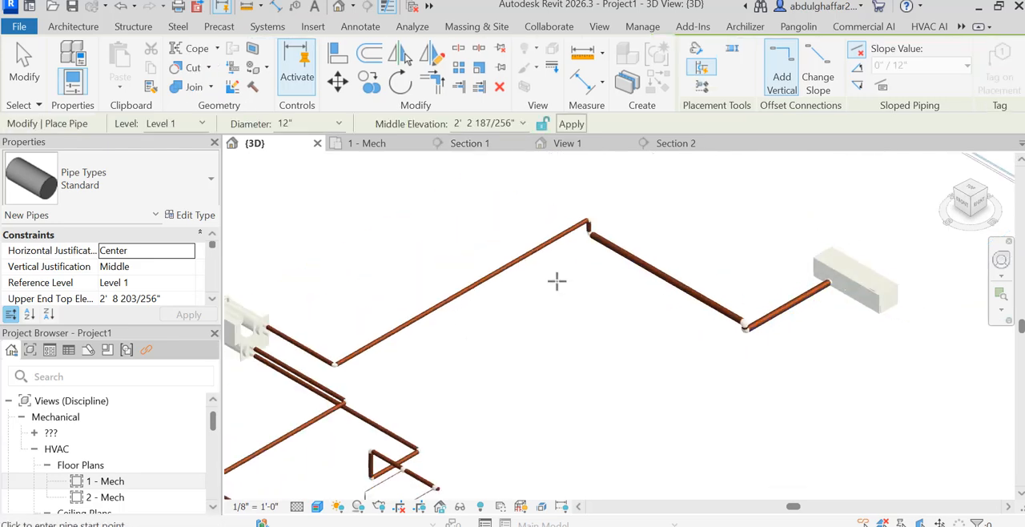
pyautogui.scroll(5, 568, 268)
pyautogui.scroll(-5, 632, 304)
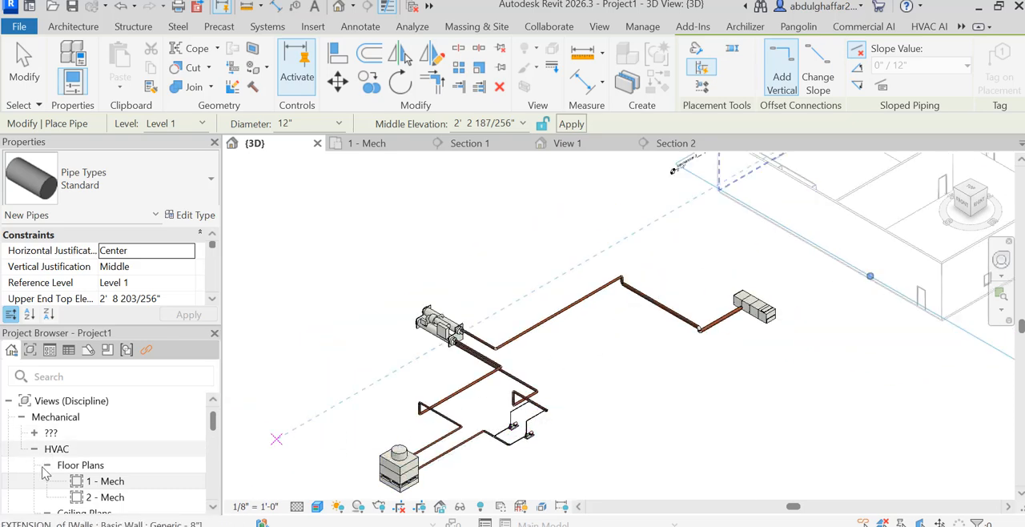
# In the 1 - Mech floor plan, copy the two-pump assembly with its header piping about 48' straight up the plan.
pyautogui.doubleClick(106, 480)
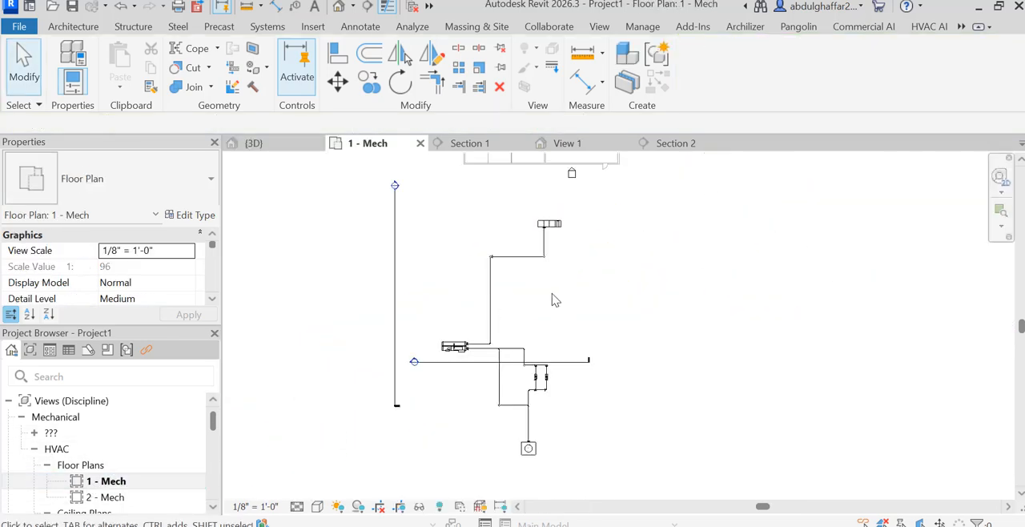
pyautogui.scroll(4, 561, 388)
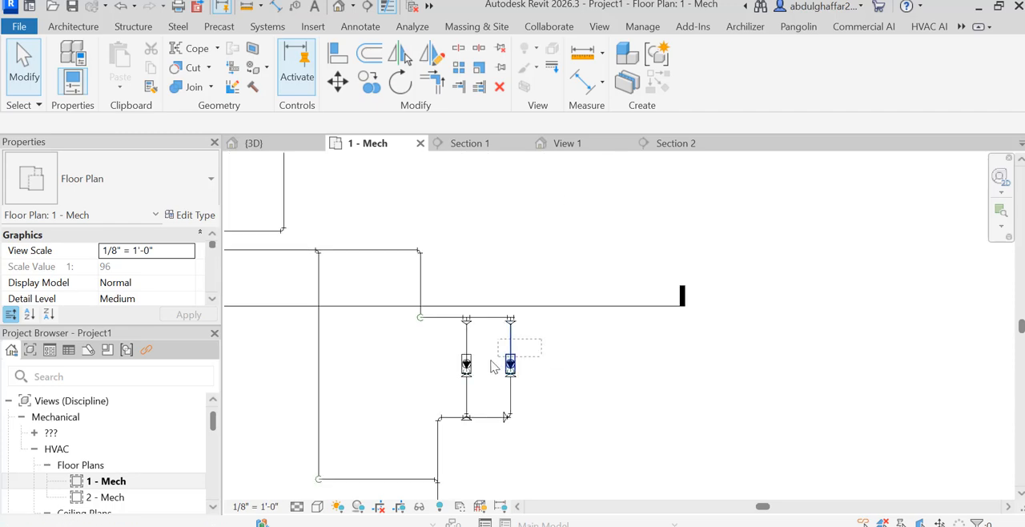
pyautogui.moveTo(430, 390); pyautogui.dragTo(430, 390)
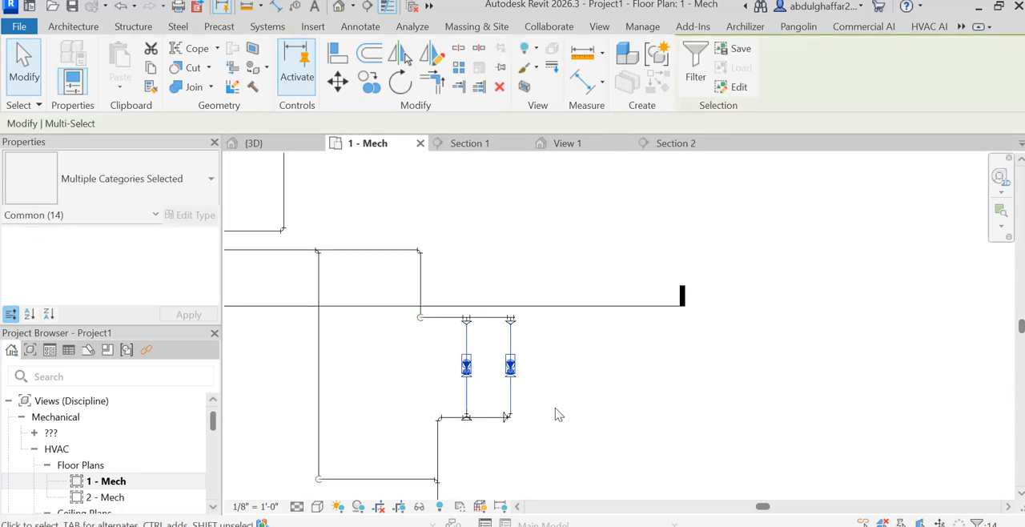
pyautogui.click(545, 433)
pyautogui.moveTo(538, 444); pyautogui.dragTo(461, 314)
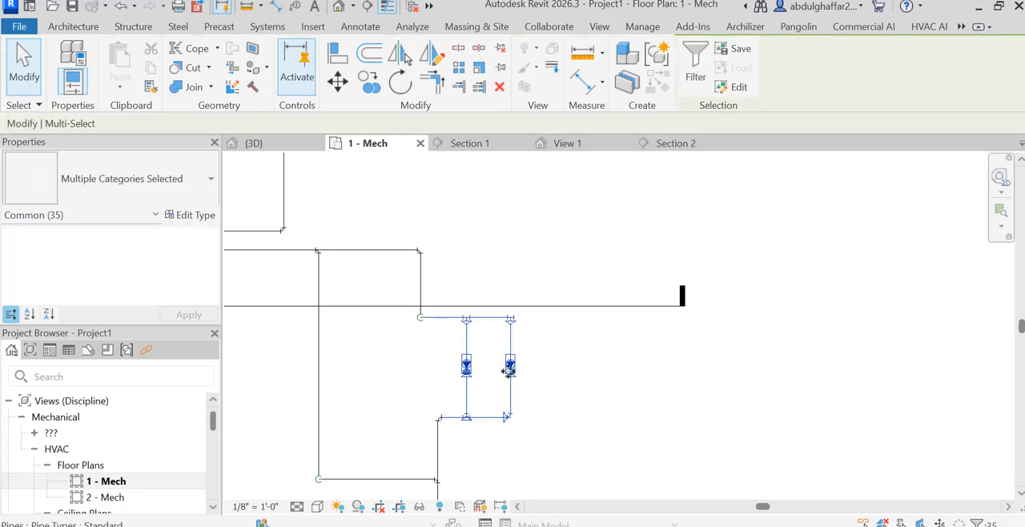
pyautogui.click(368, 83)
pyautogui.click(516, 381)
pyautogui.scroll(-2, 517, 369)
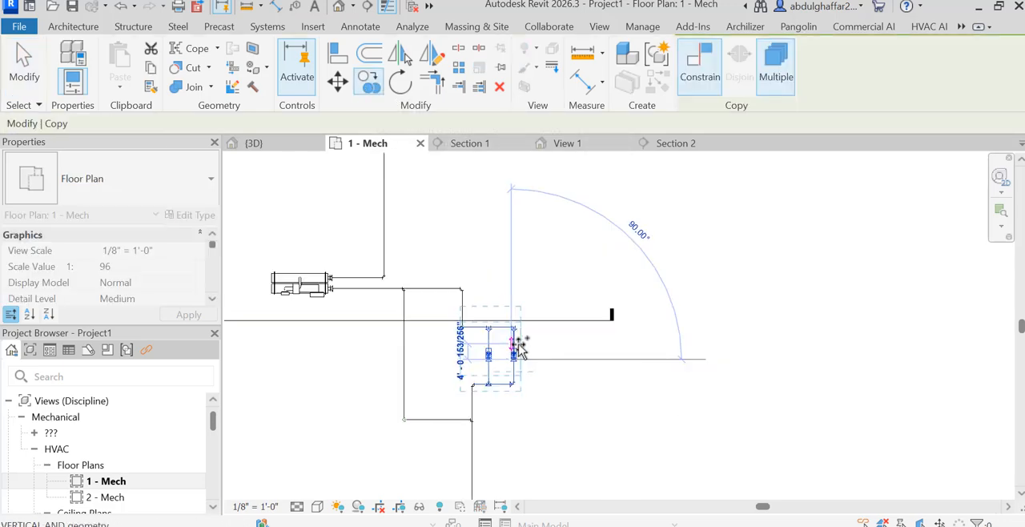
pyautogui.scroll(-2, 518, 346)
pyautogui.scroll(2, 535, 288)
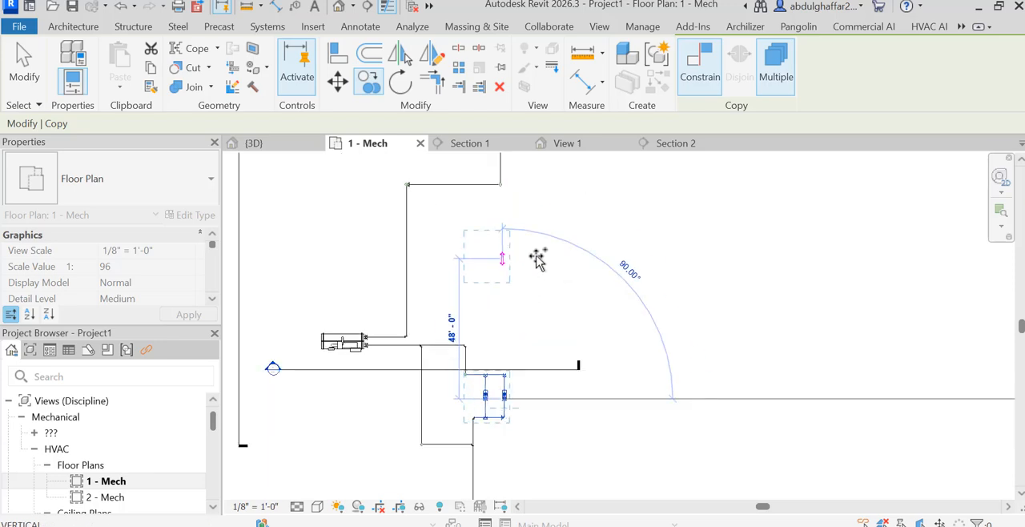
pyautogui.click(536, 256)
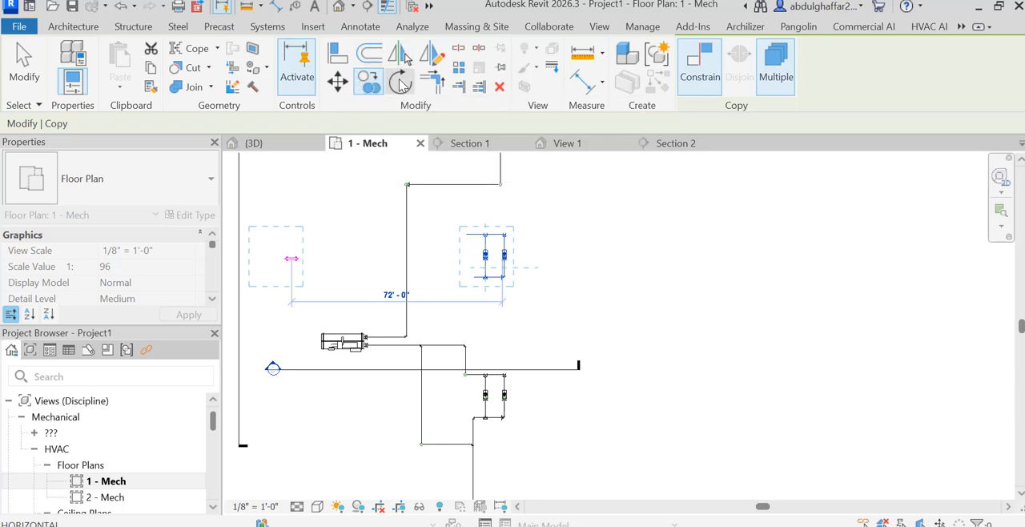
# Rotate the copied pump assembly 180° about a point on its lower header.
pyautogui.click(401, 83)
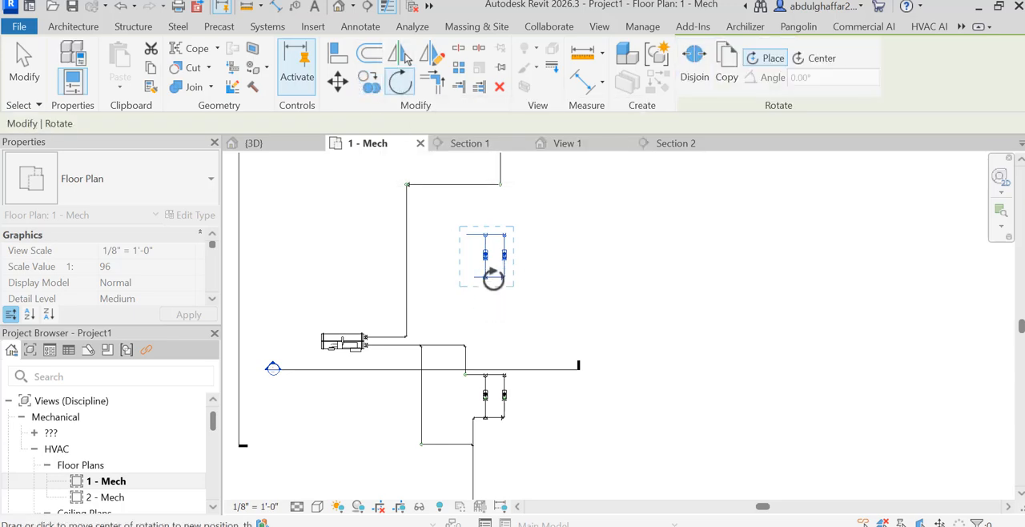
pyautogui.scroll(3, 492, 278)
pyautogui.click(491, 279)
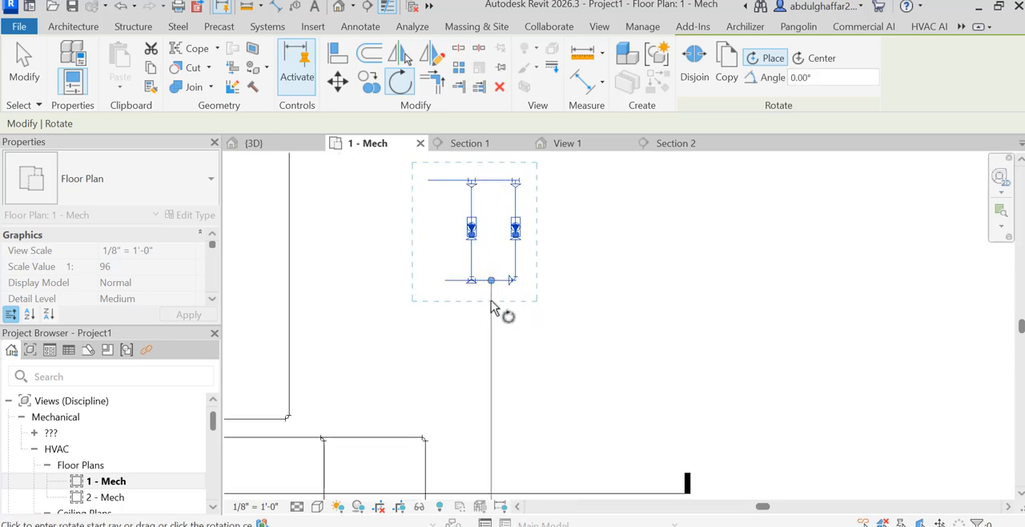
pyautogui.click(492, 309)
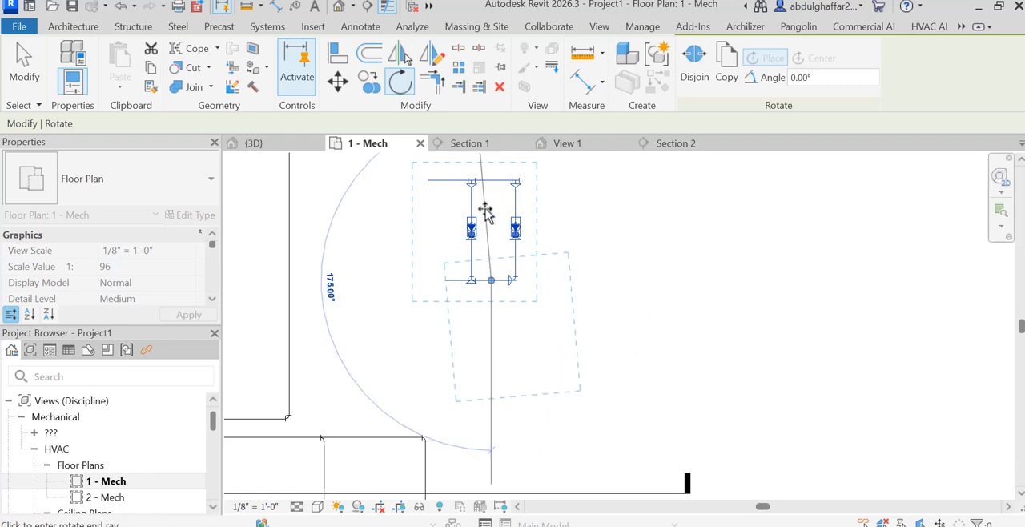
pyautogui.click(492, 220)
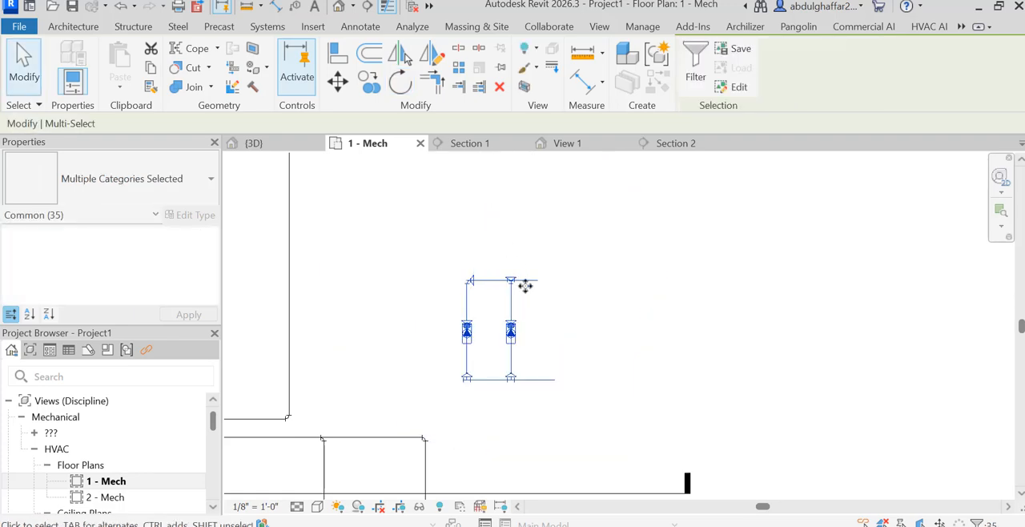
# Move the rotated pump assembly about 16' further up the plan, toward the AHU, and clear the selection.
pyautogui.scroll(-3, 550, 308)
pyautogui.moveTo(571, 260); pyautogui.dragTo(503, 352)
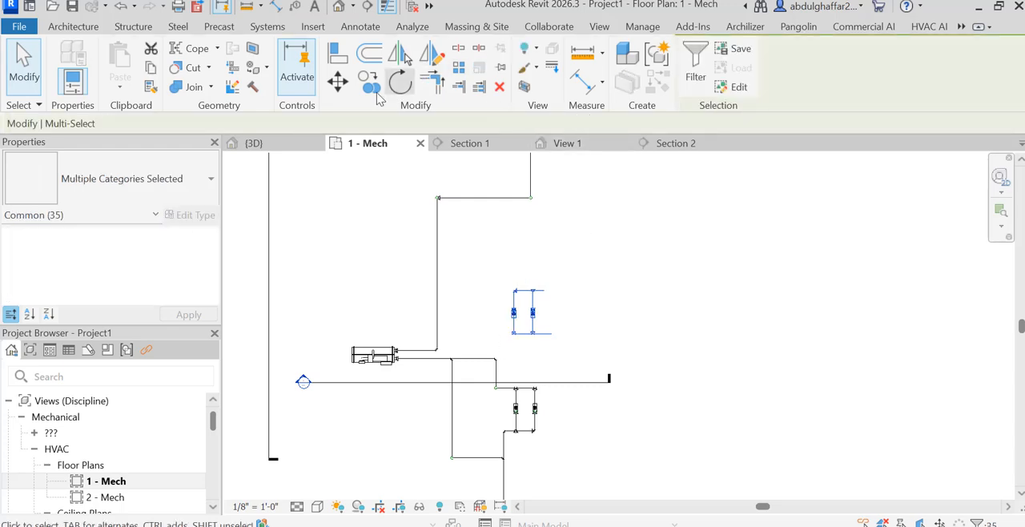
pyautogui.click(337, 81)
pyautogui.click(527, 301)
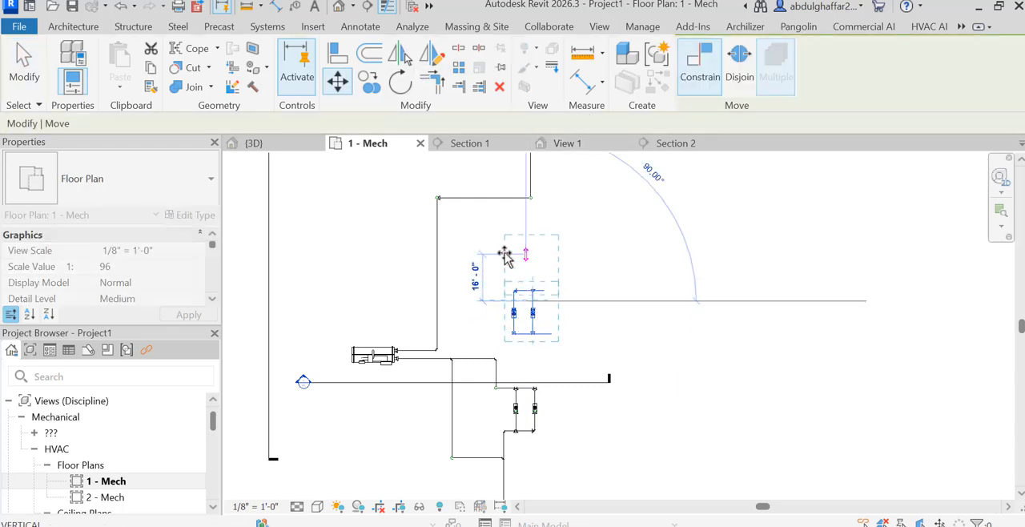
pyautogui.scroll(3, 544, 256)
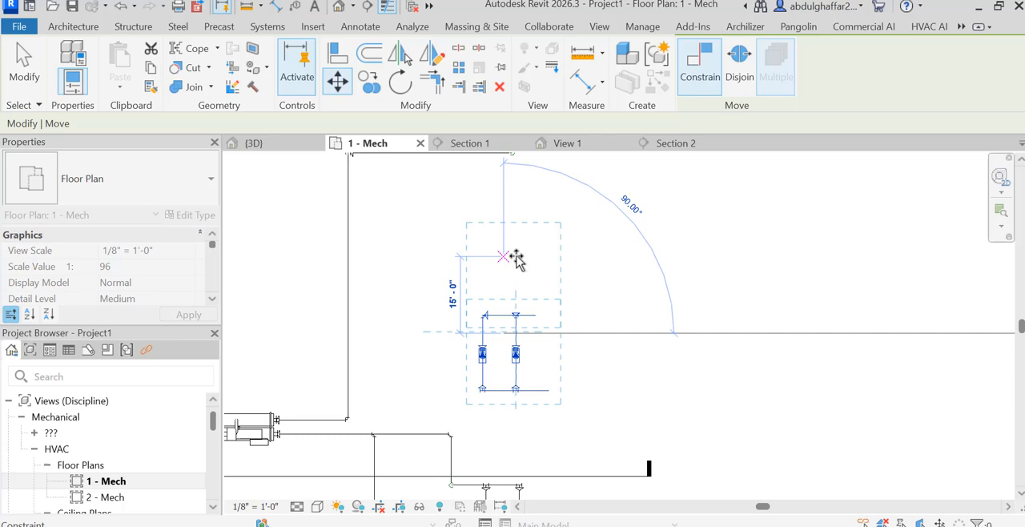
pyautogui.click(459, 255)
pyautogui.scroll(-3, 621, 300)
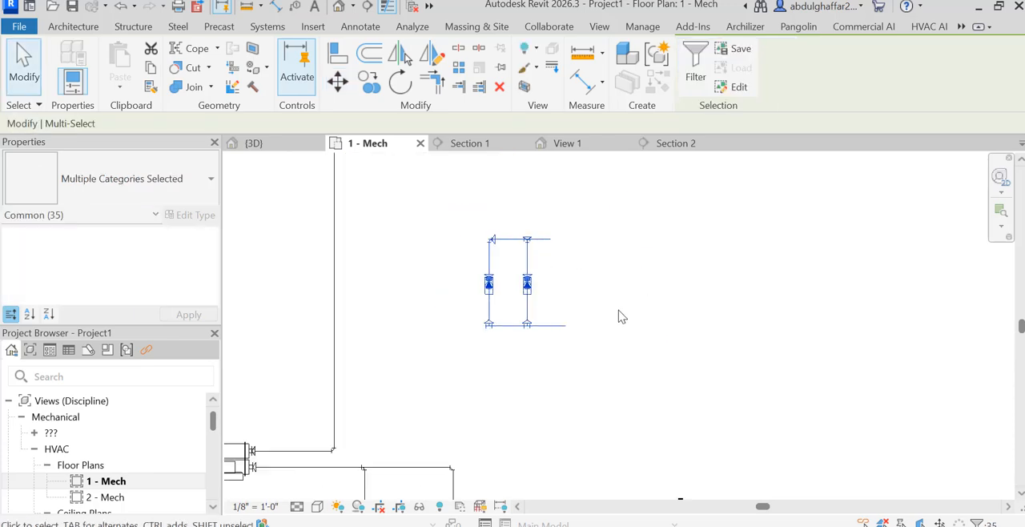
pyautogui.scroll(6, 578, 321)
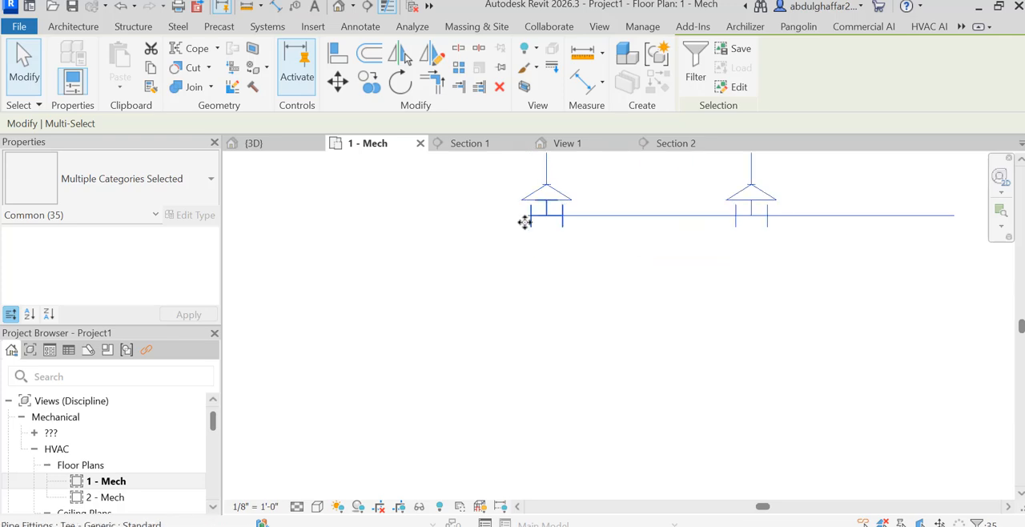
pyautogui.scroll(-4, 613, 352)
pyautogui.click(787, 277)
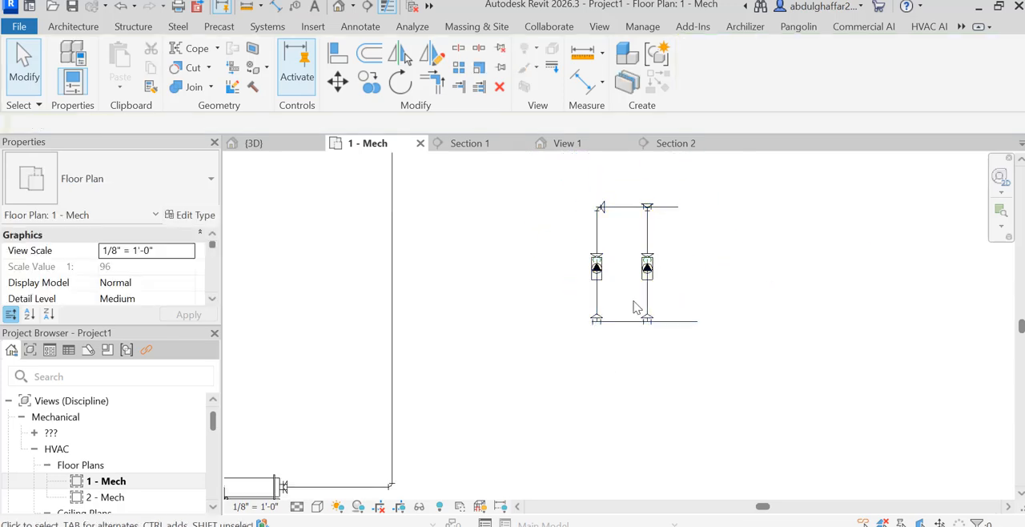
# In Section 1, draw a horizontal 8" pipe about 22' long from the chiller's unconnected inlet connector.
pyautogui.scroll(2, 596, 253)
pyautogui.scroll(-4, 597, 253)
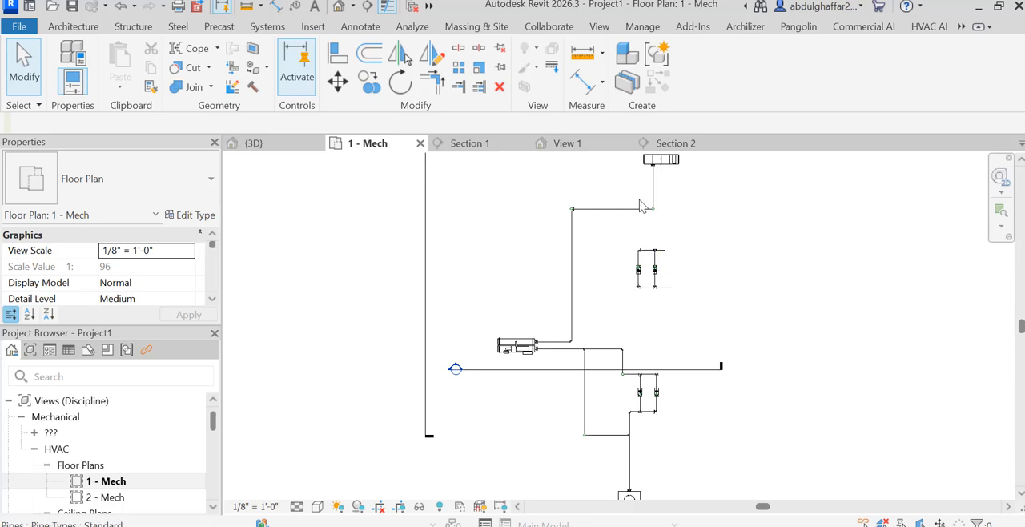
pyautogui.scroll(2, 537, 369)
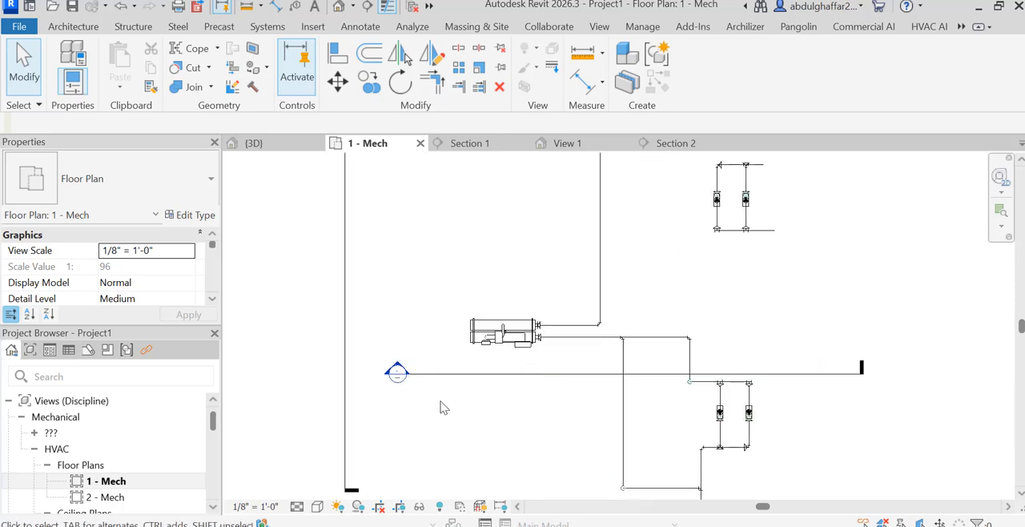
pyautogui.scroll(-1, 498, 360)
pyautogui.doubleClick(421, 368)
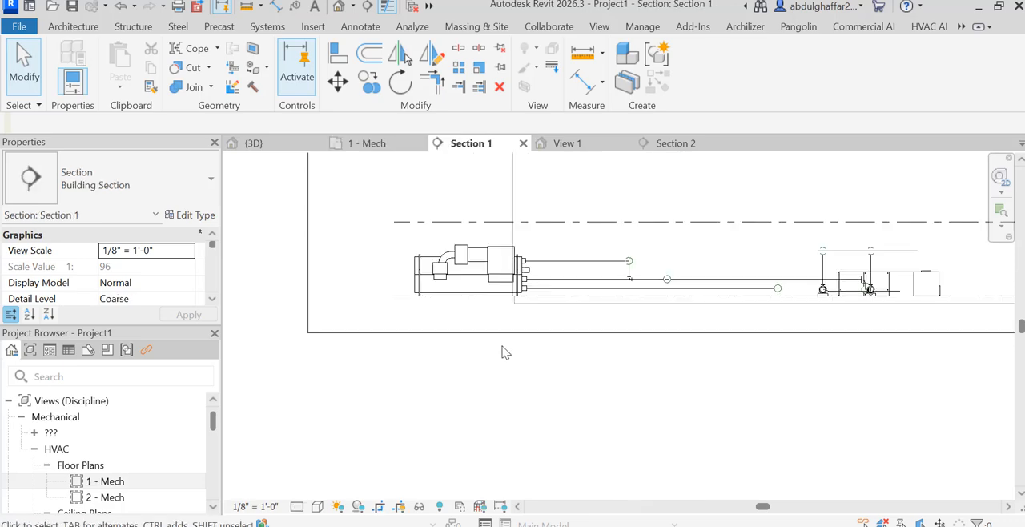
pyautogui.scroll(3, 528, 288)
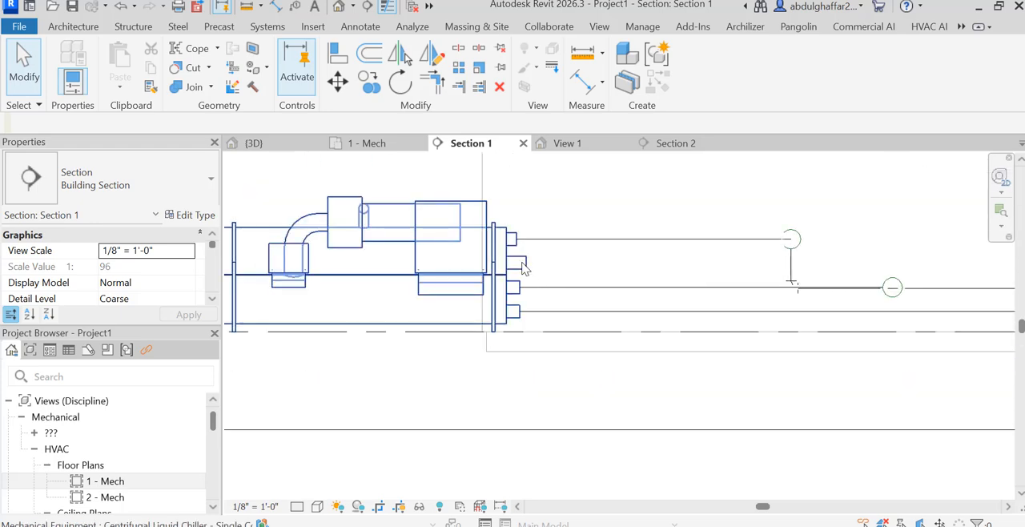
pyautogui.click(530, 272)
pyautogui.scroll(5, 520, 264)
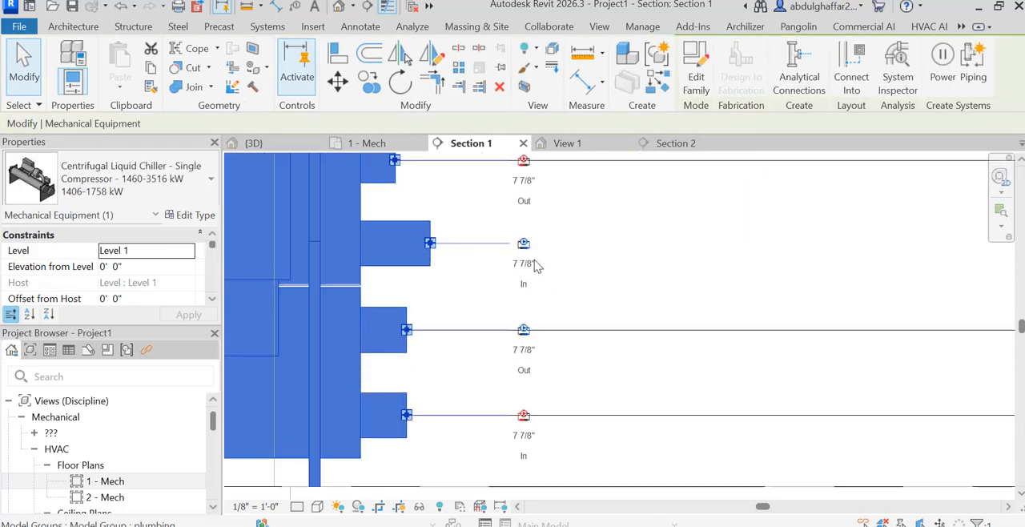
pyautogui.rightClick(515, 250)
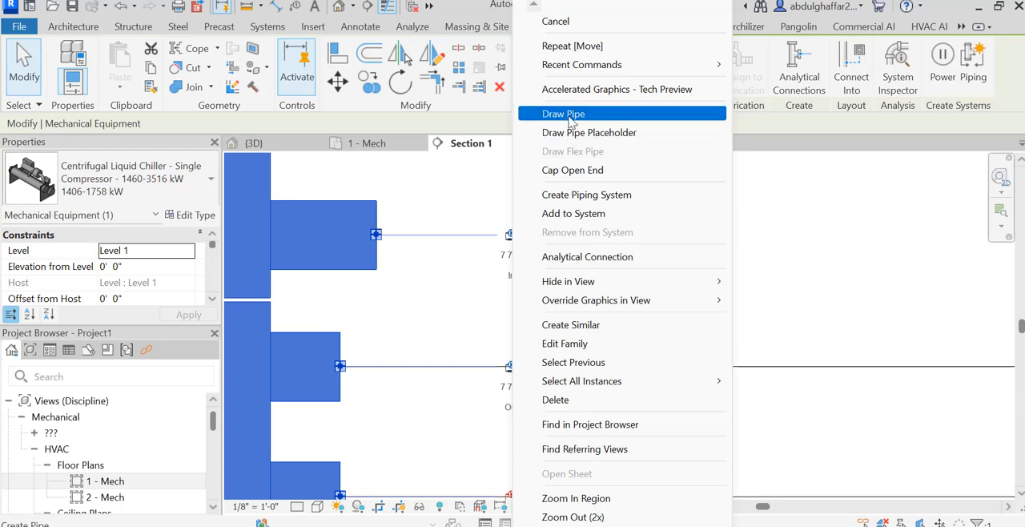
pyautogui.click(496, 105)
pyautogui.scroll(-4, 521, 227)
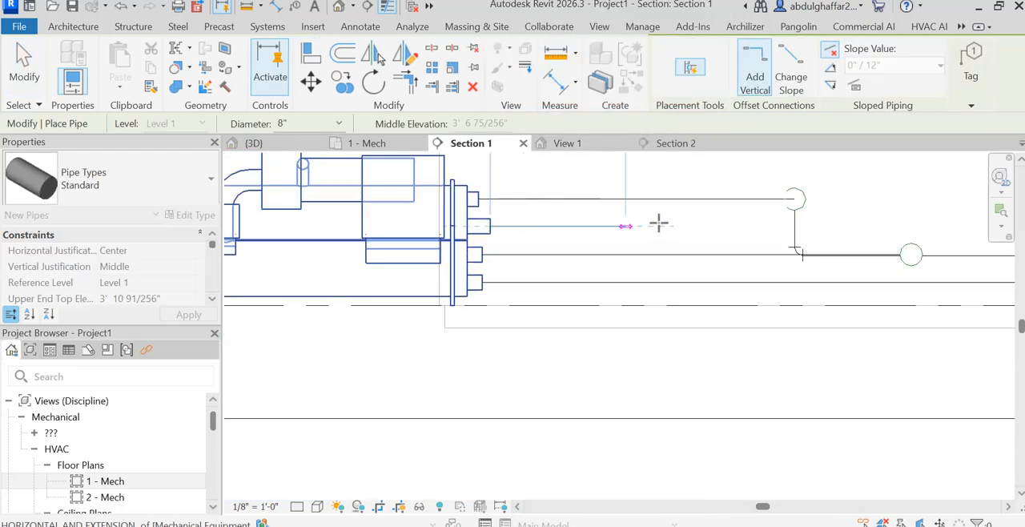
pyautogui.scroll(-2, 906, 228)
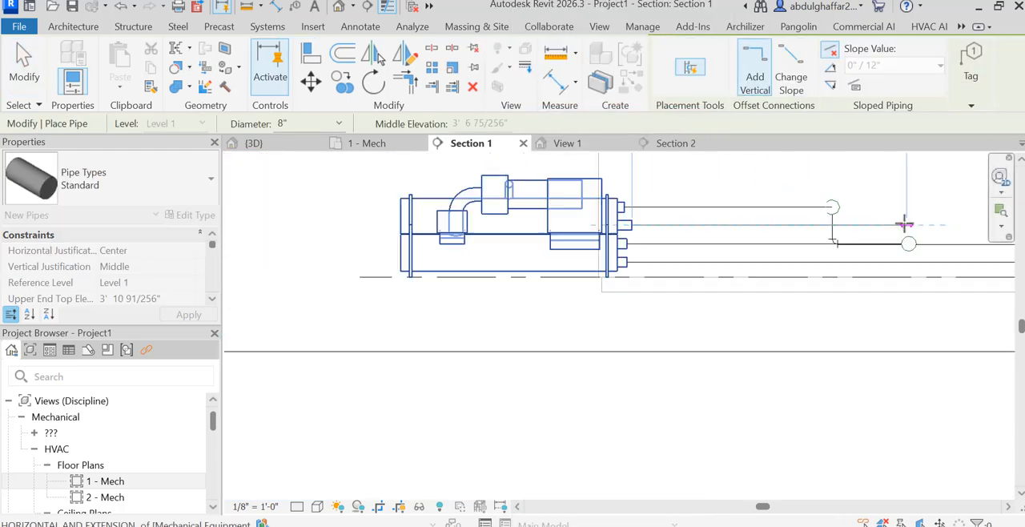
pyautogui.click(959, 228)
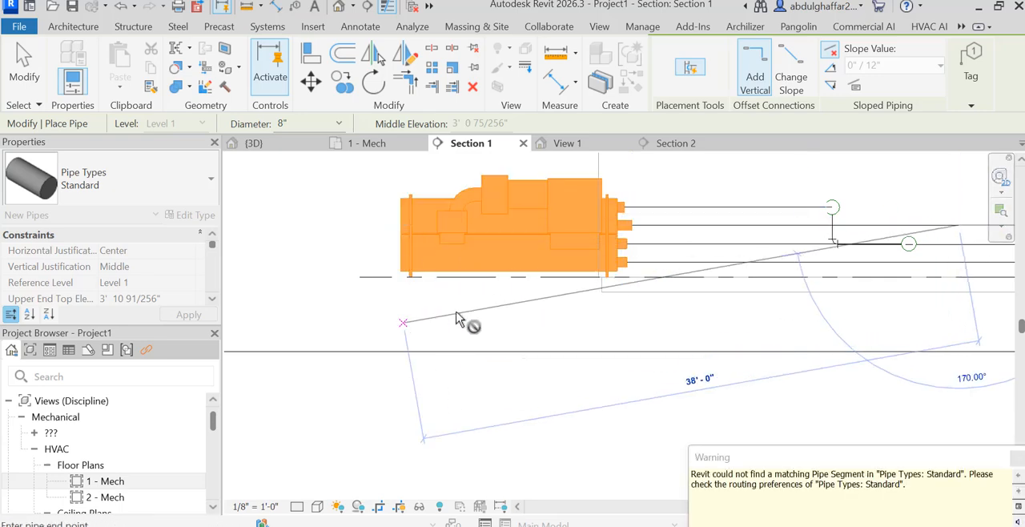
# Back in the 1 - Mech floor plan, slightly shorten the free end of the copied pump assembly's lower header pipe.
pyautogui.doubleClick(148, 483)
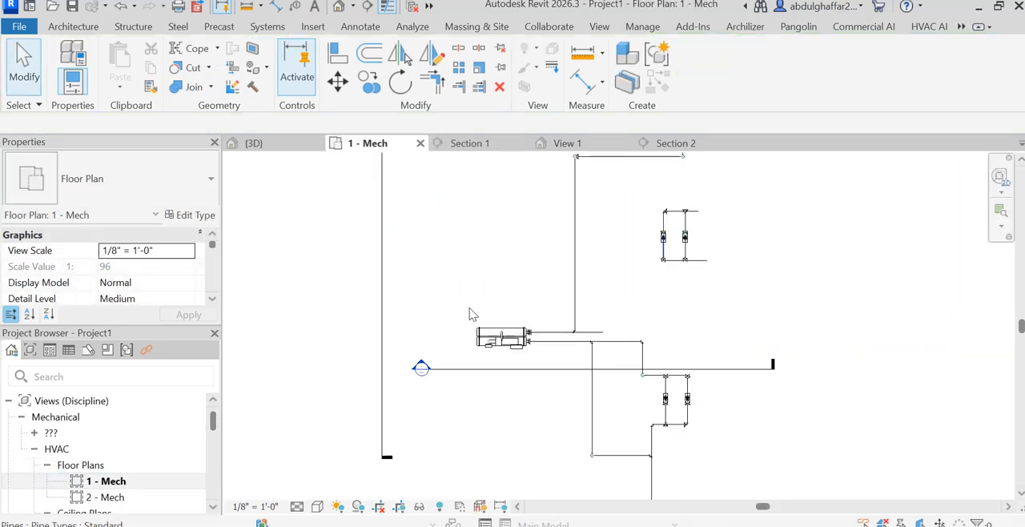
pyautogui.scroll(1, 613, 343)
pyautogui.scroll(1, 646, 271)
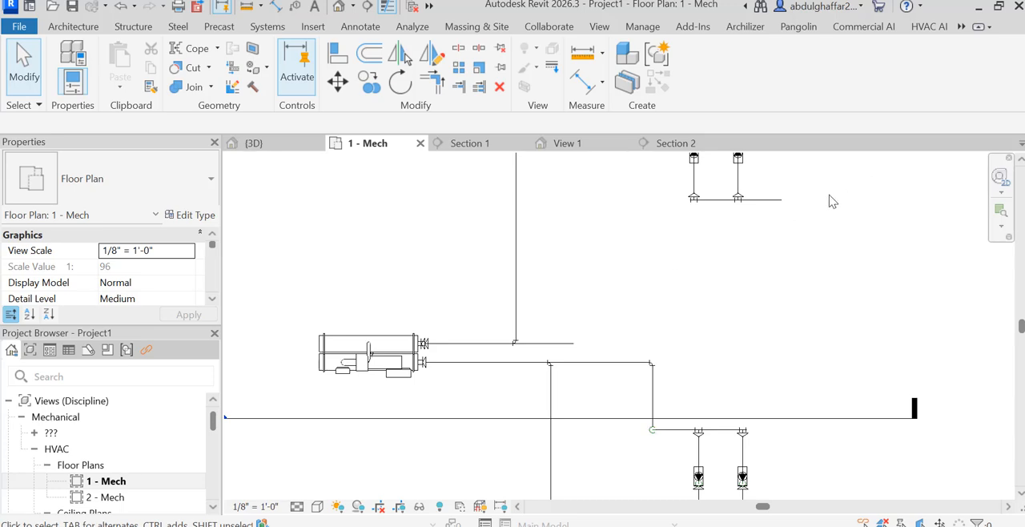
pyautogui.click(778, 206)
pyautogui.moveTo(780, 200); pyautogui.dragTo(760, 199)
# Draw an 8" pipe from the new chiller pipe's free end up the plan level with the pump header, and try to continue it to the header's end tee.
pyautogui.click(574, 345)
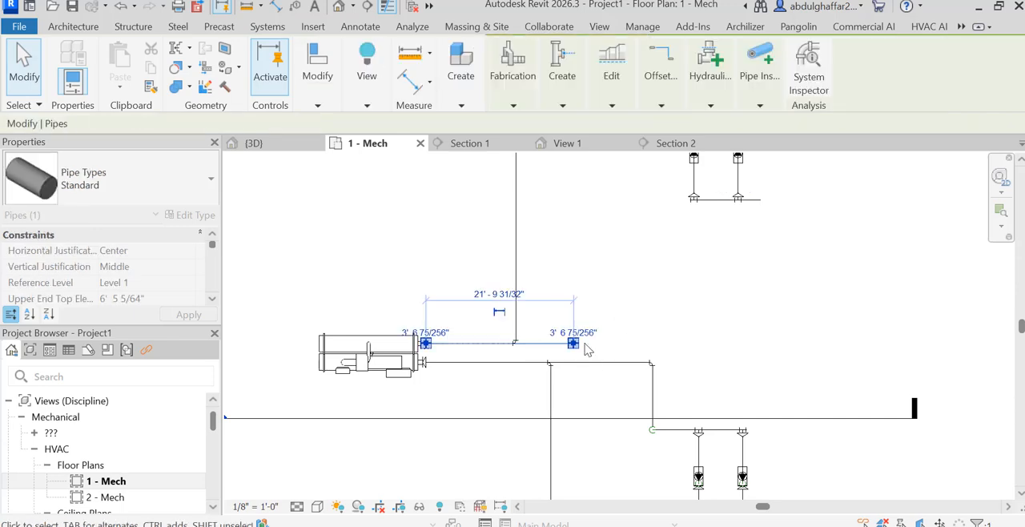
pyautogui.rightClick(574, 346)
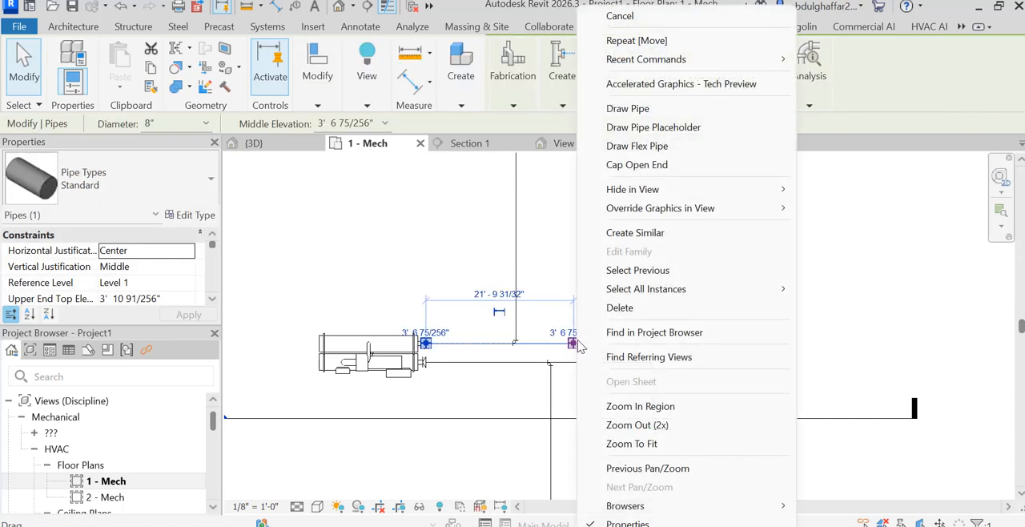
pyautogui.click(627, 108)
pyautogui.scroll(2, 628, 223)
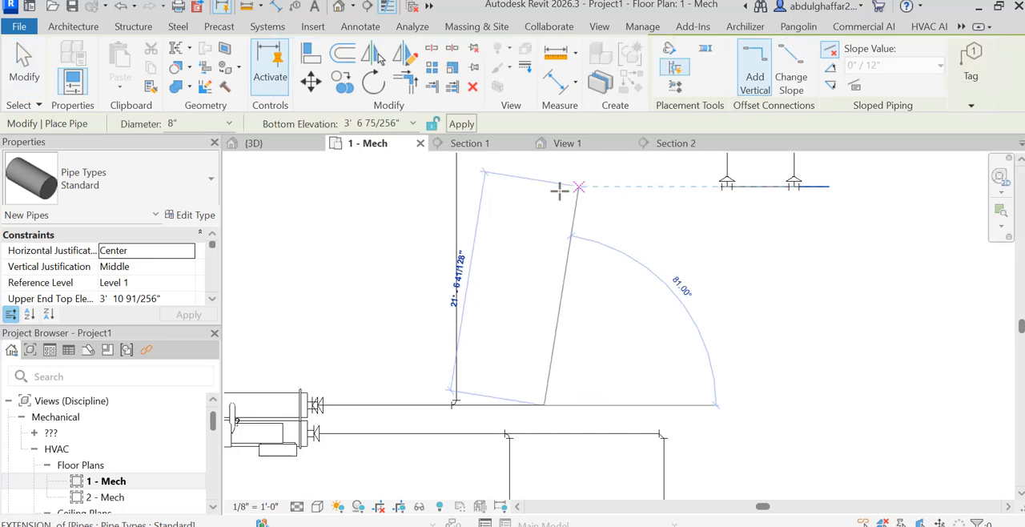
pyautogui.click(544, 186)
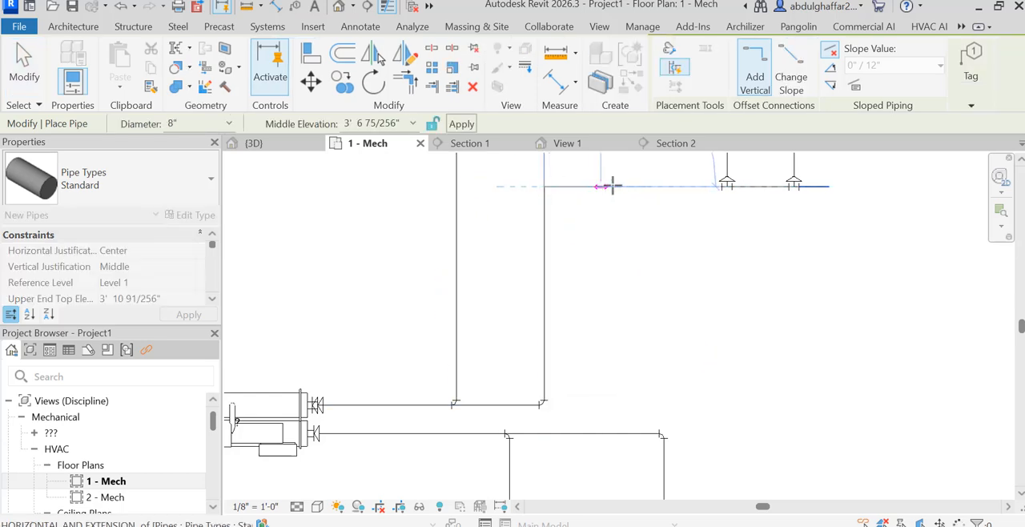
pyautogui.click(720, 186)
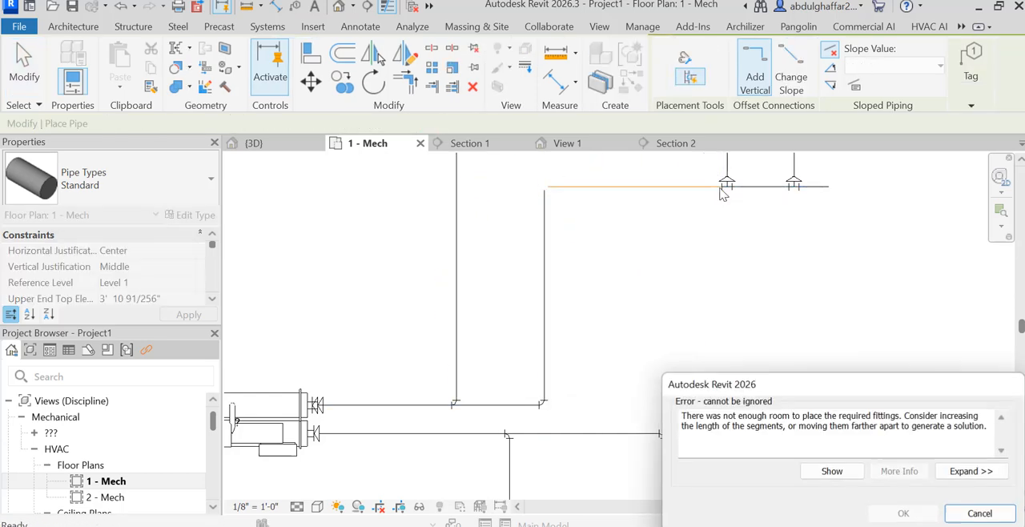
pyautogui.click(977, 513)
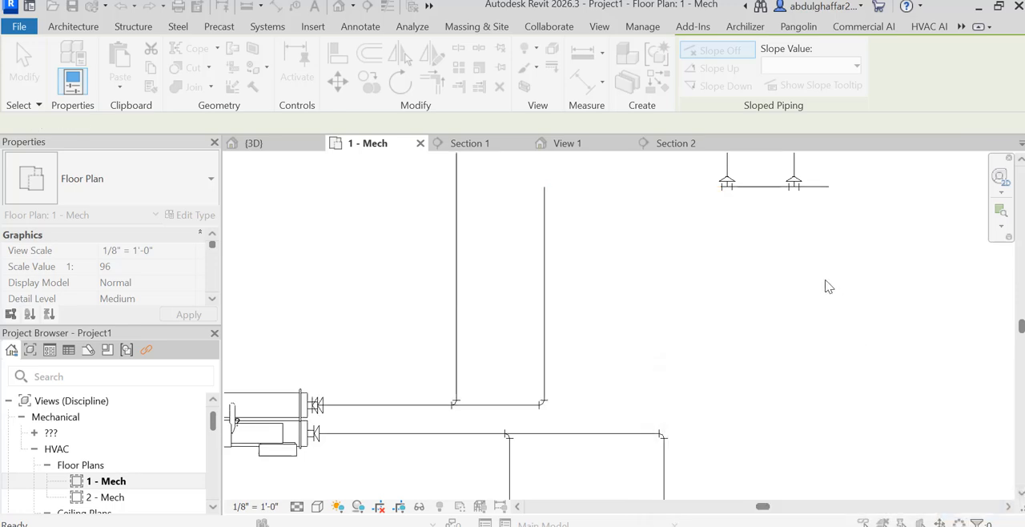
# Try to draw an 8" pipe from the free end of the lower pump header toward the new chiller pipe.
pyautogui.scroll(4, 721, 185)
pyautogui.click(722, 180)
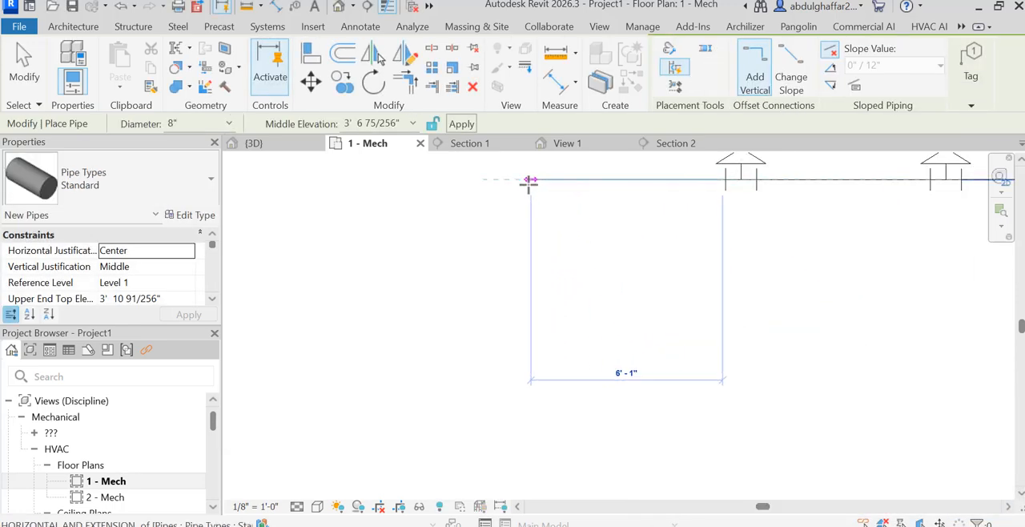
pyautogui.click(521, 179)
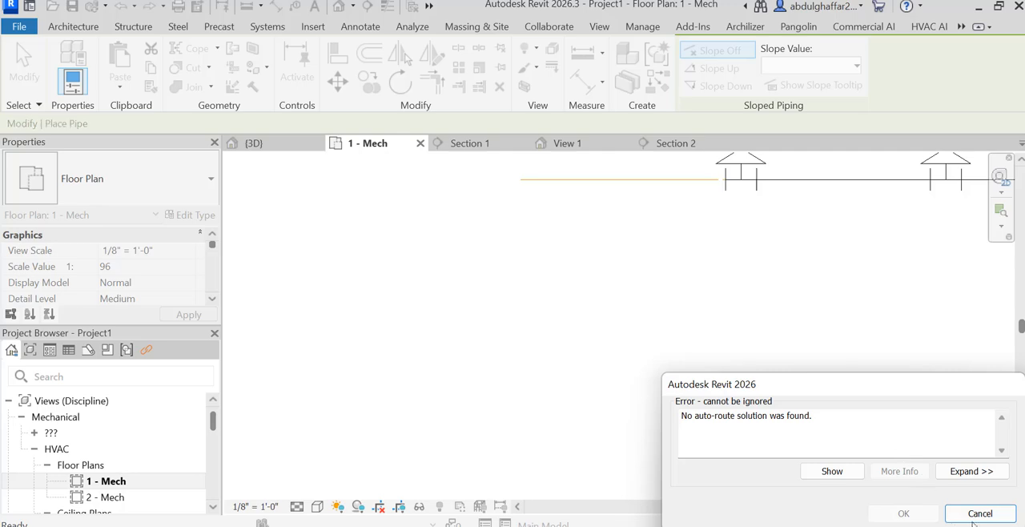
pyautogui.click(974, 518)
pyautogui.scroll(4, 713, 192)
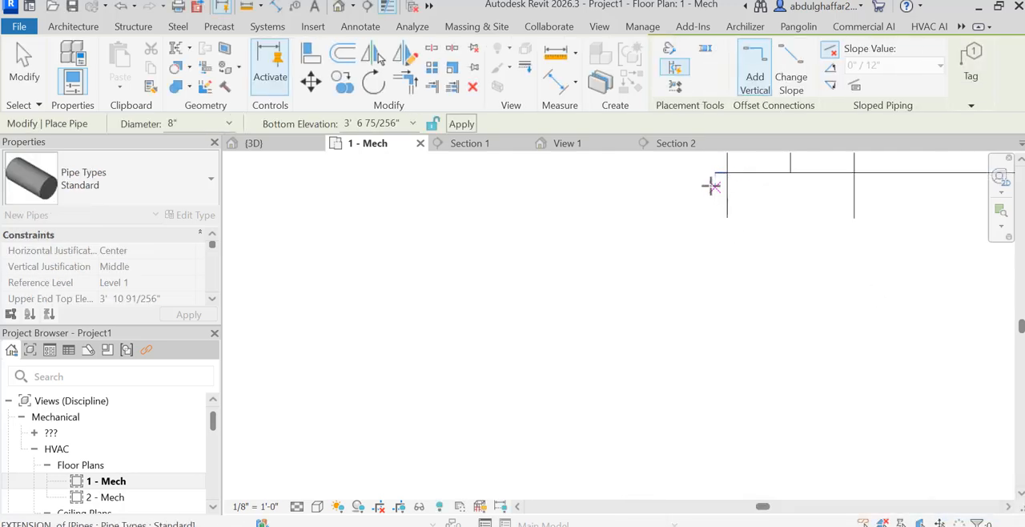
pyautogui.scroll(3, 712, 187)
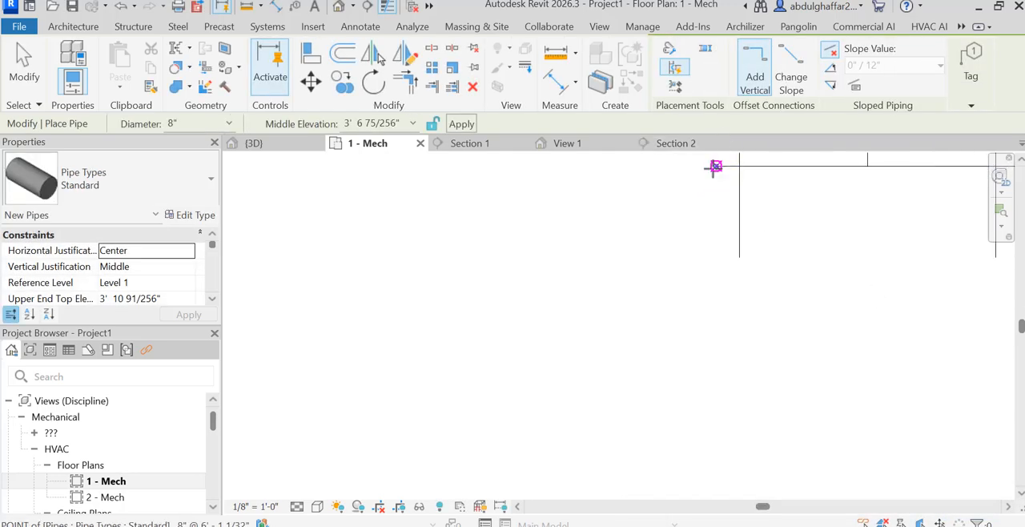
pyautogui.click(715, 167)
pyautogui.click(589, 167)
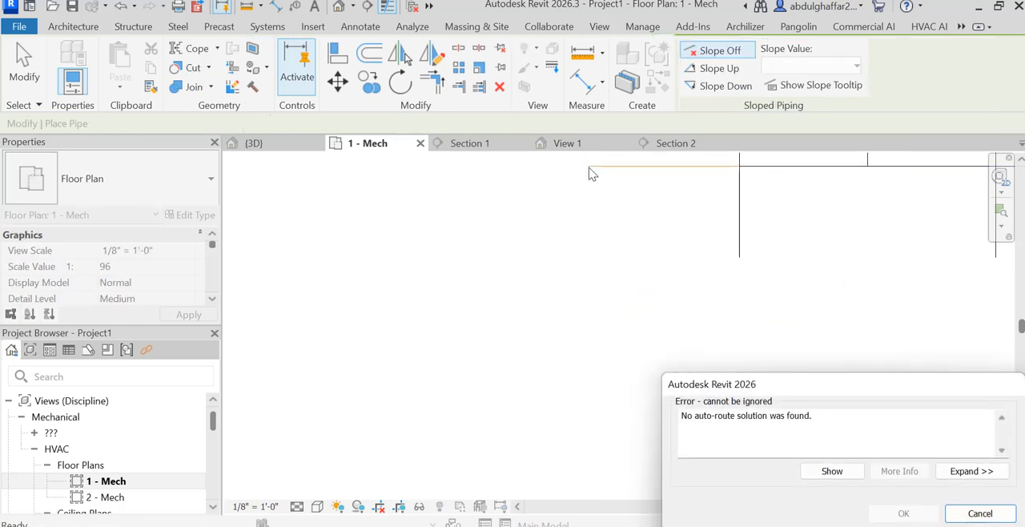
pyautogui.click(1000, 518)
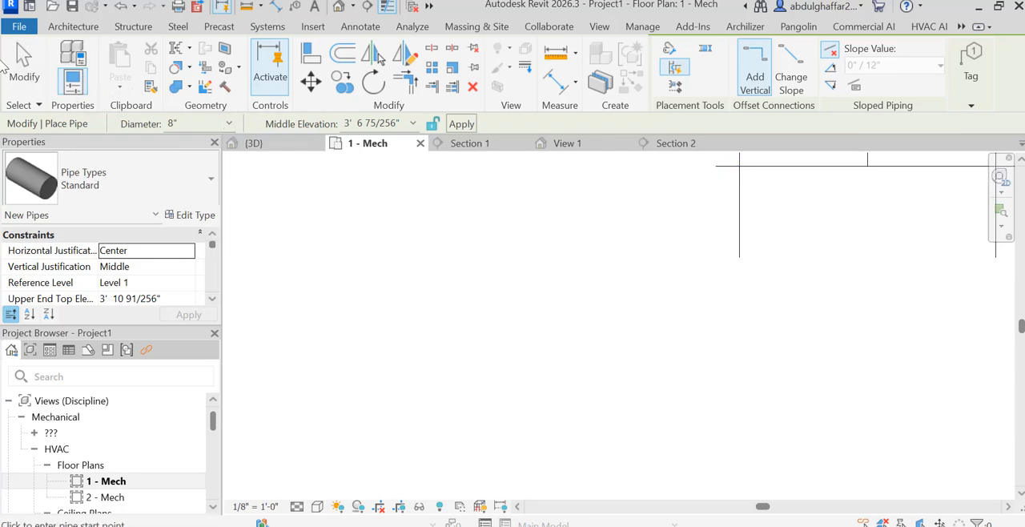
# Draw an 8" pipe from the lower pump header's open connector to the free end of the new chiller pipe at 6' 1 1/64" elevation.
pyautogui.click(24, 65)
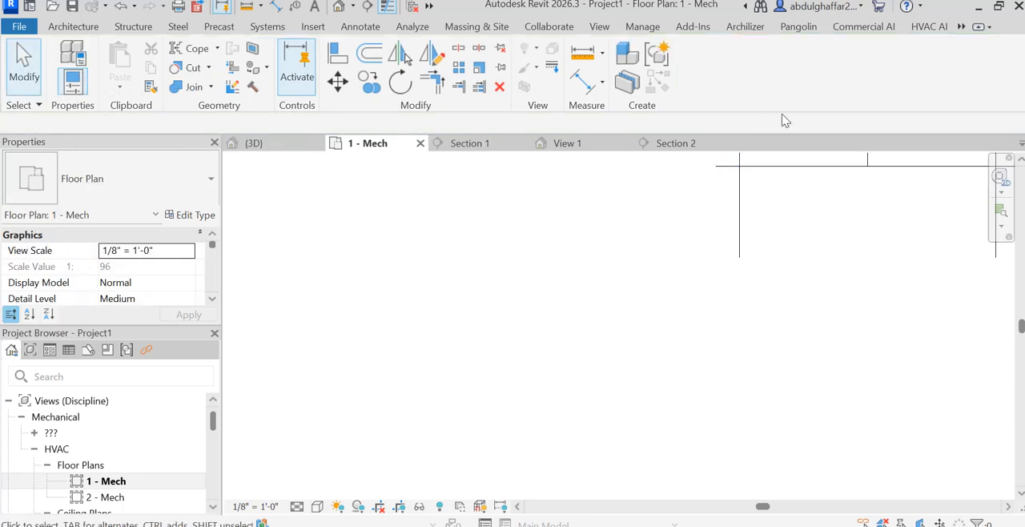
pyautogui.click(730, 168)
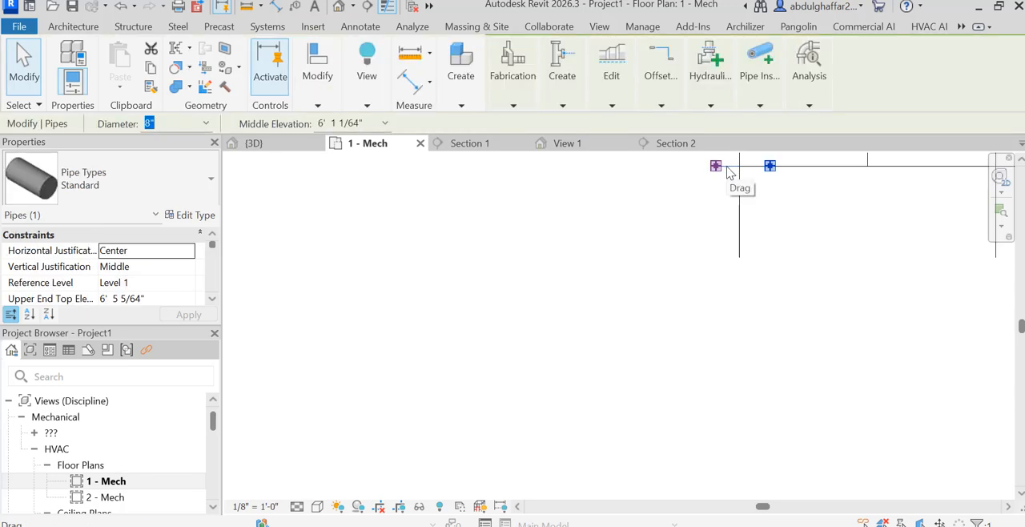
pyautogui.rightClick(718, 172)
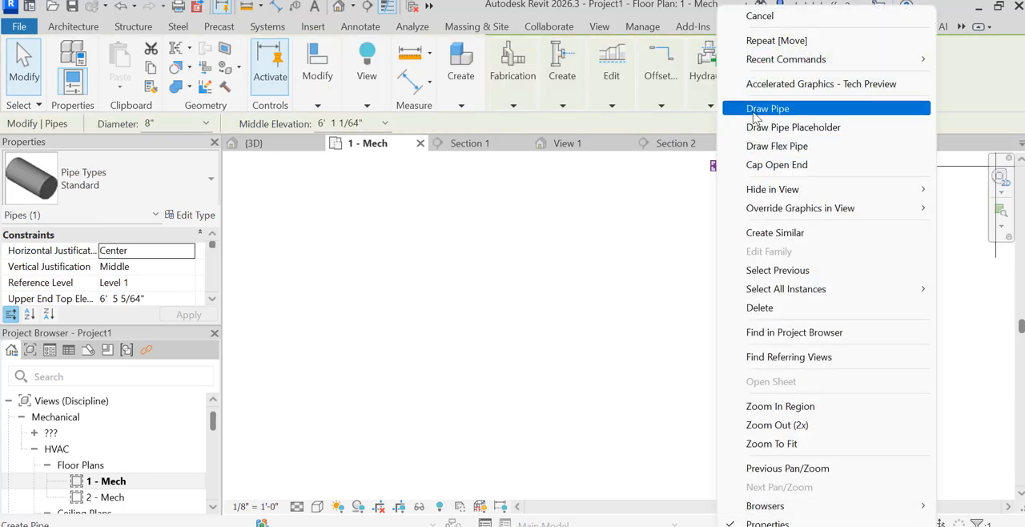
pyautogui.click(636, 167)
pyautogui.click(626, 163)
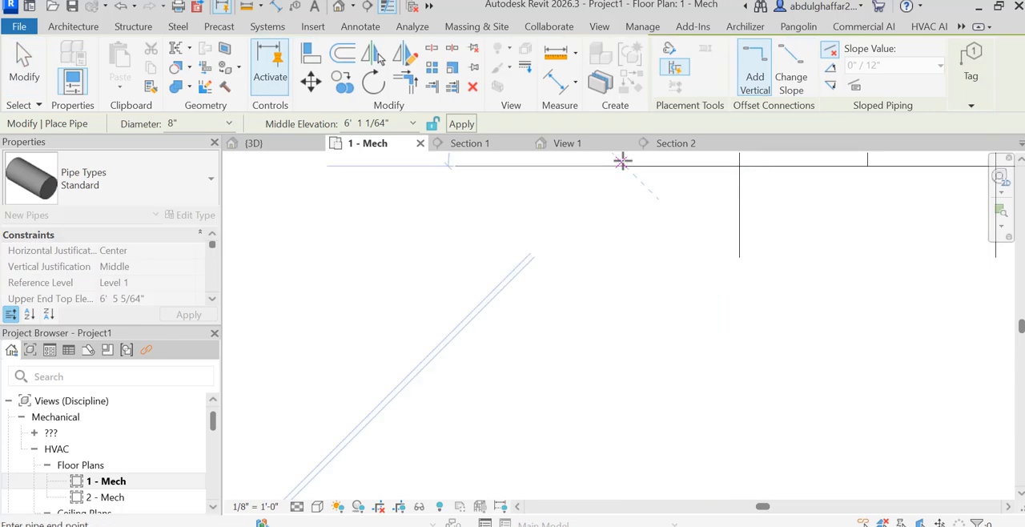
pyautogui.scroll(-3, 785, 224)
pyautogui.scroll(-3, 783, 221)
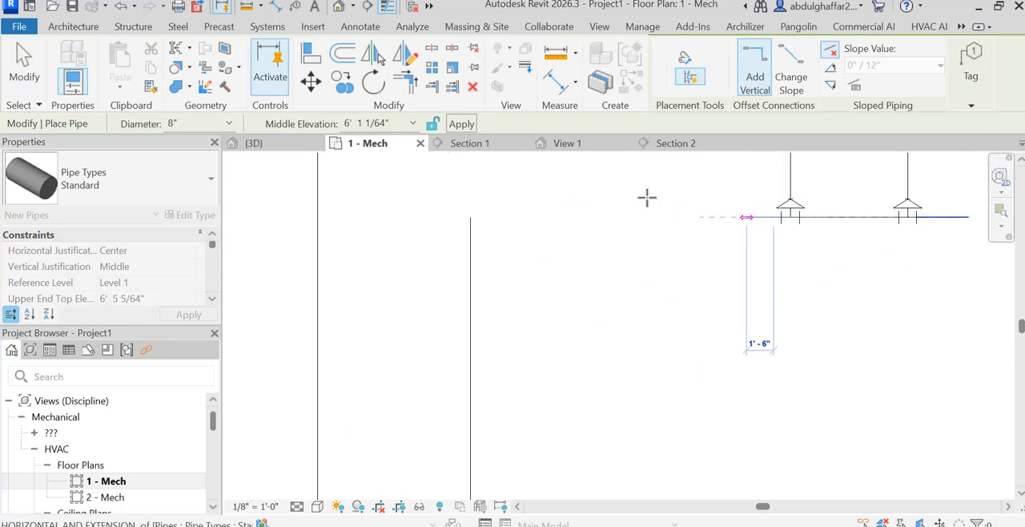
pyautogui.click(470, 216)
pyautogui.scroll(-5, 622, 286)
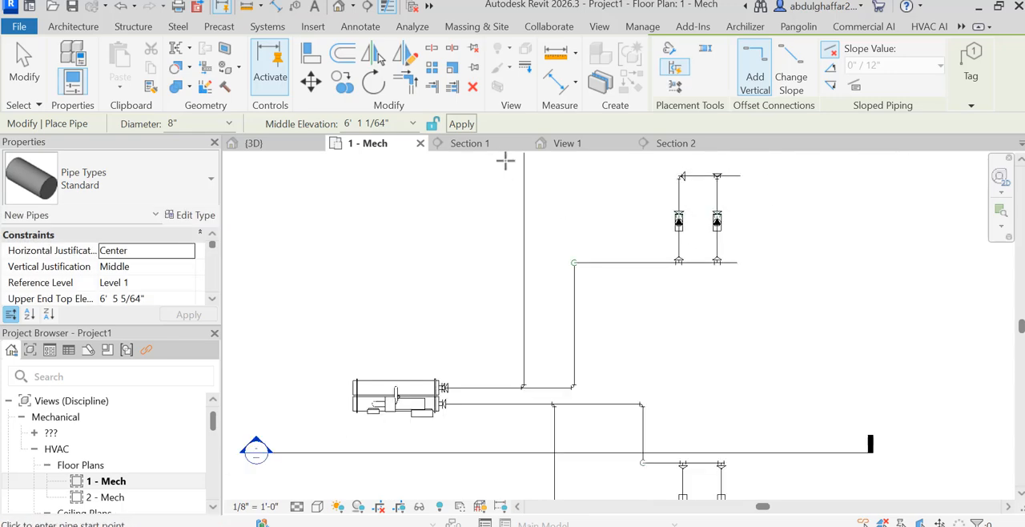
pyautogui.scroll(-5, 552, 229)
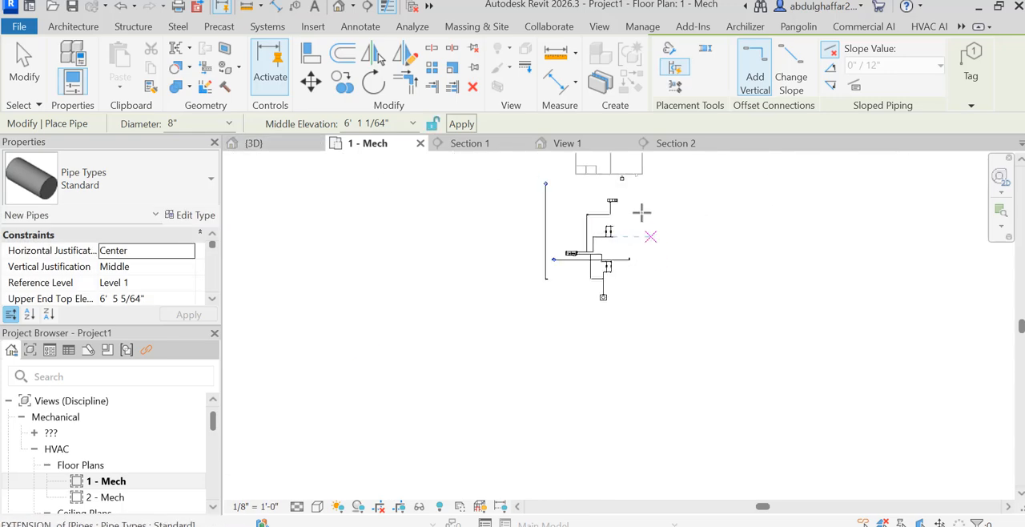
pyautogui.scroll(5, 642, 212)
pyautogui.scroll(-5, 663, 260)
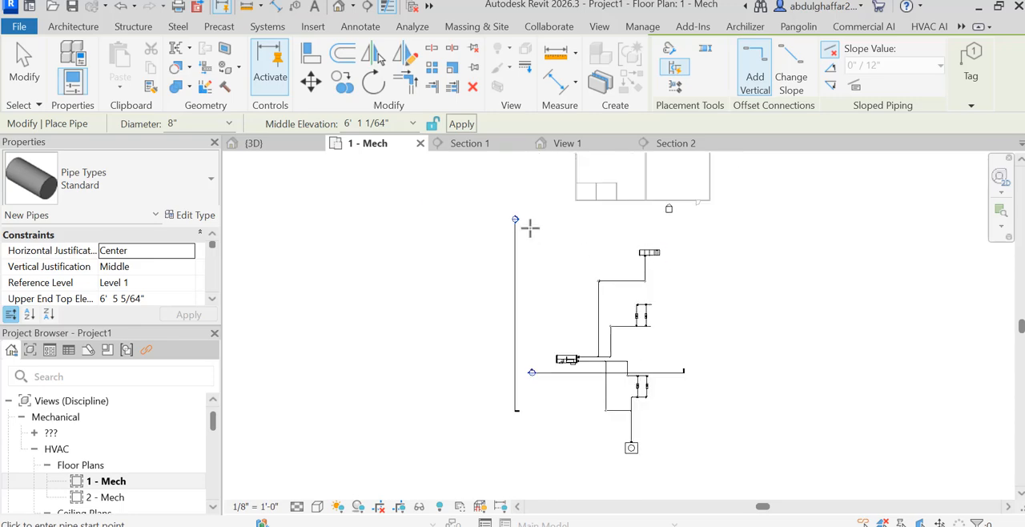
pyautogui.press('Escape')
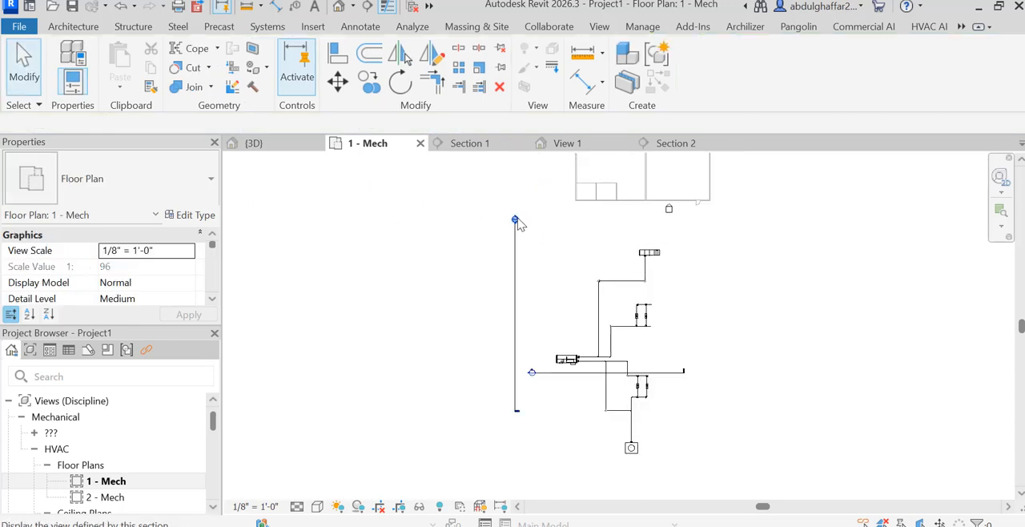
# In Section 2, draw a horizontal 12" pipe about 12' 9" long from the Outdoor AHU's Connector 4, the chilled water hydronic return.
pyautogui.doubleClick(515, 219)
pyautogui.scroll(-3, 641, 352)
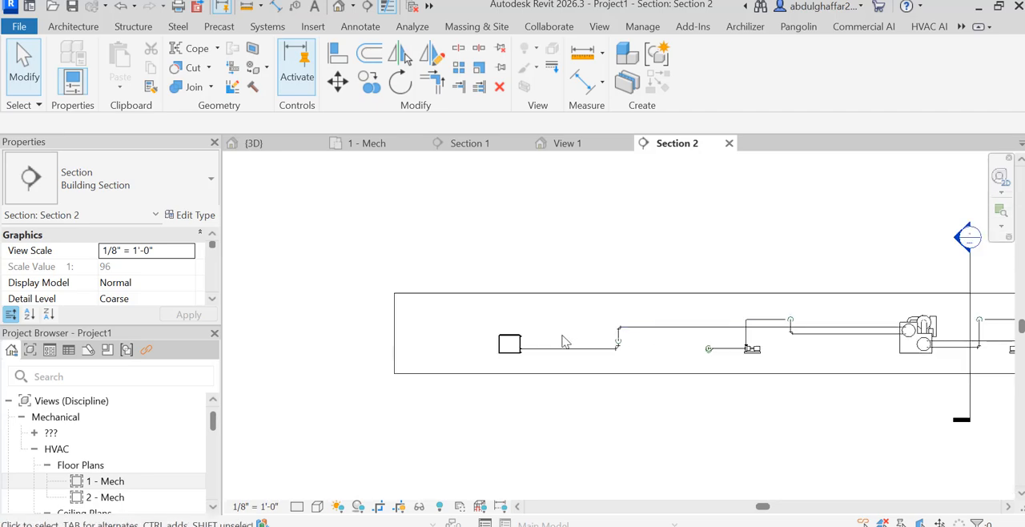
pyautogui.scroll(5, 505, 346)
pyautogui.click(505, 343)
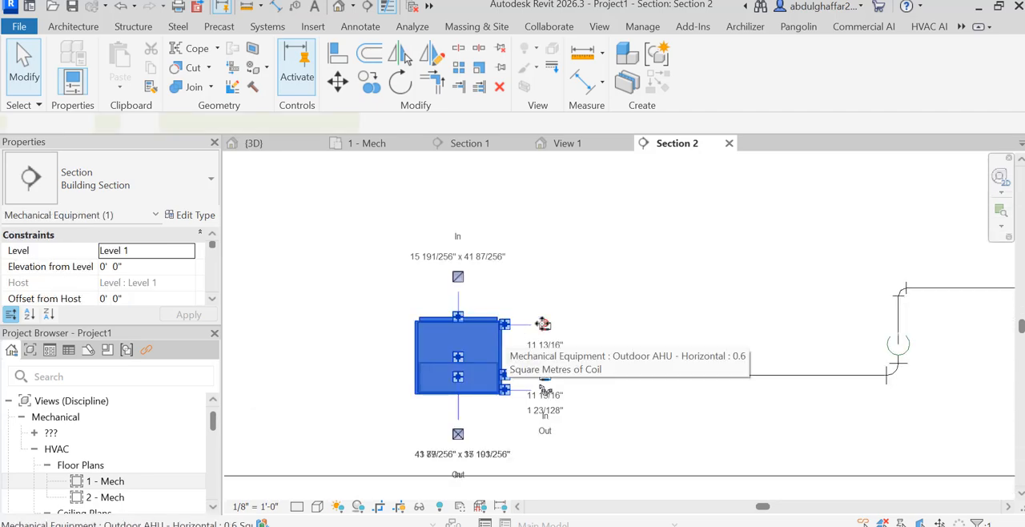
pyautogui.scroll(4, 506, 340)
pyautogui.rightClick(513, 330)
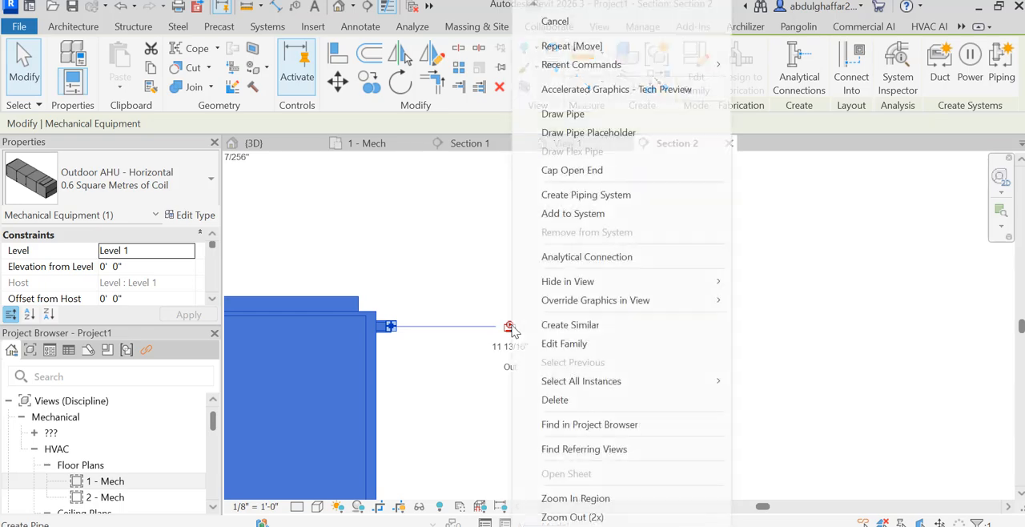
pyautogui.press('Escape')
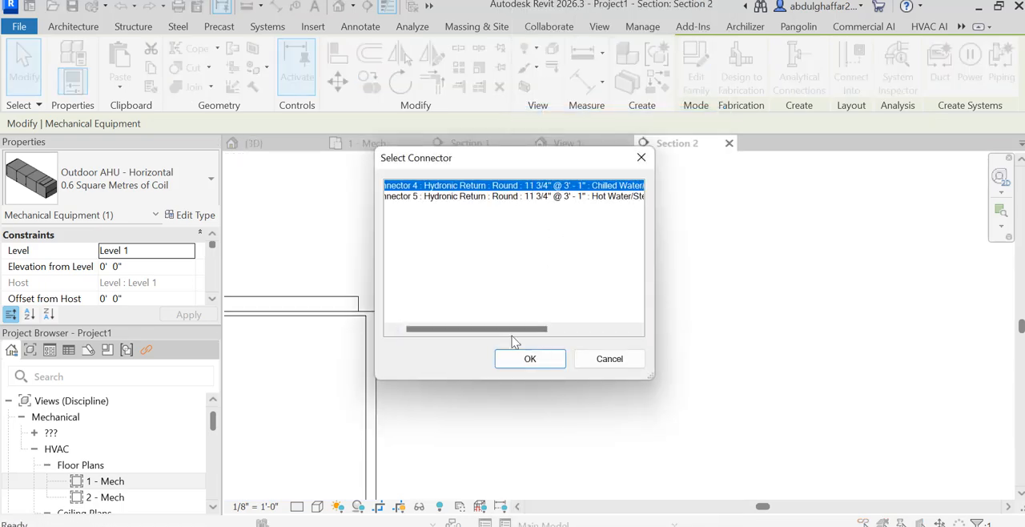
pyautogui.click(529, 359)
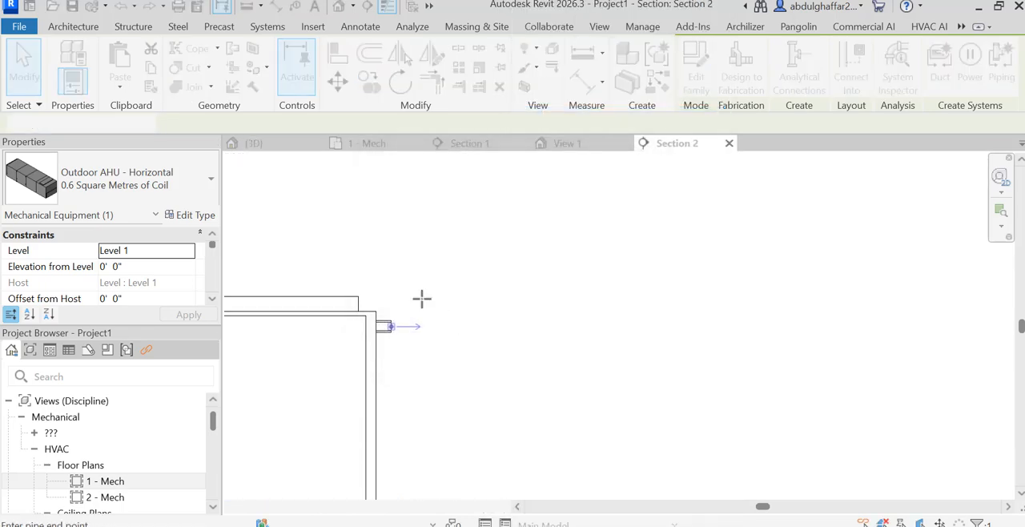
pyautogui.scroll(-1, 445, 307)
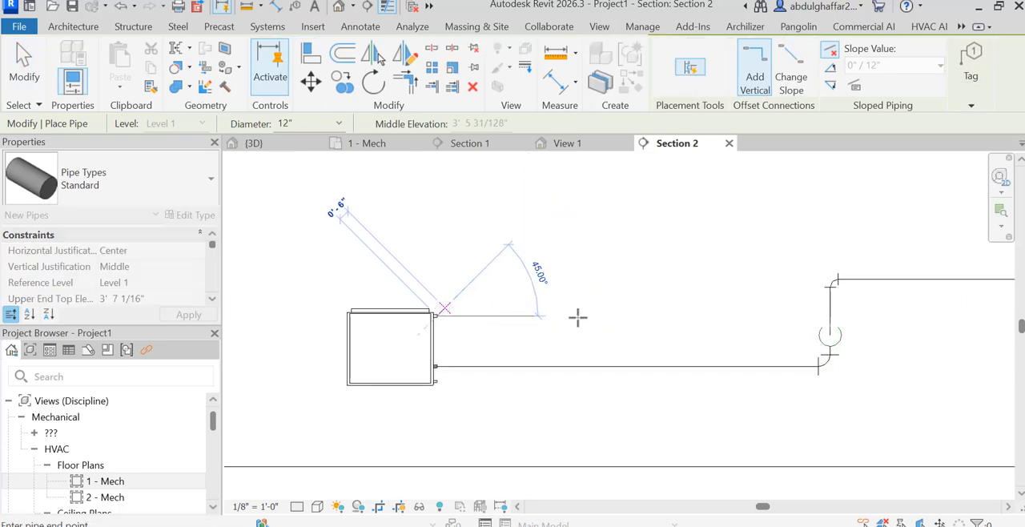
pyautogui.click(695, 306)
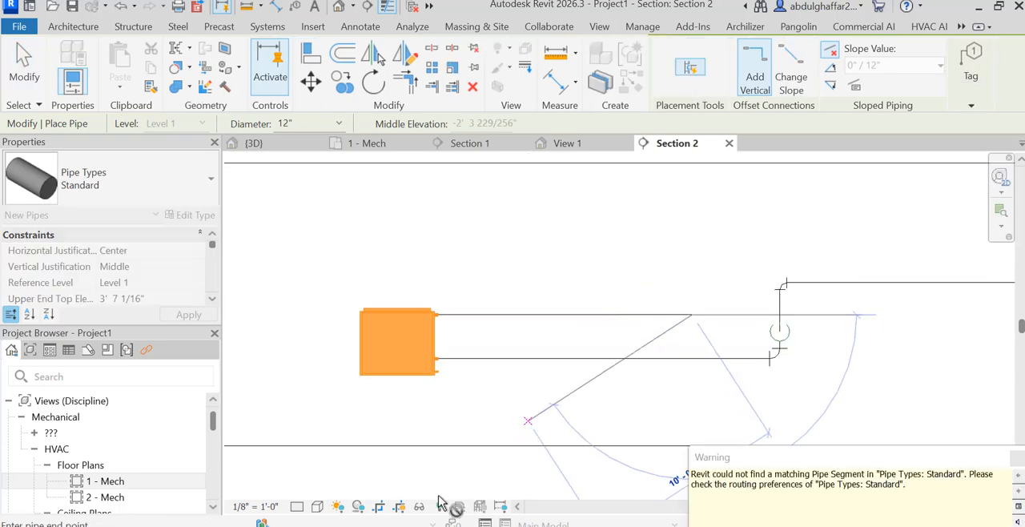
# In the 1 - Mech plan, extend the AHU return pipe sideways, turning about 20' 9" down to the upper pump header's free end, at 12" diameter.
pyautogui.doubleClick(104, 480)
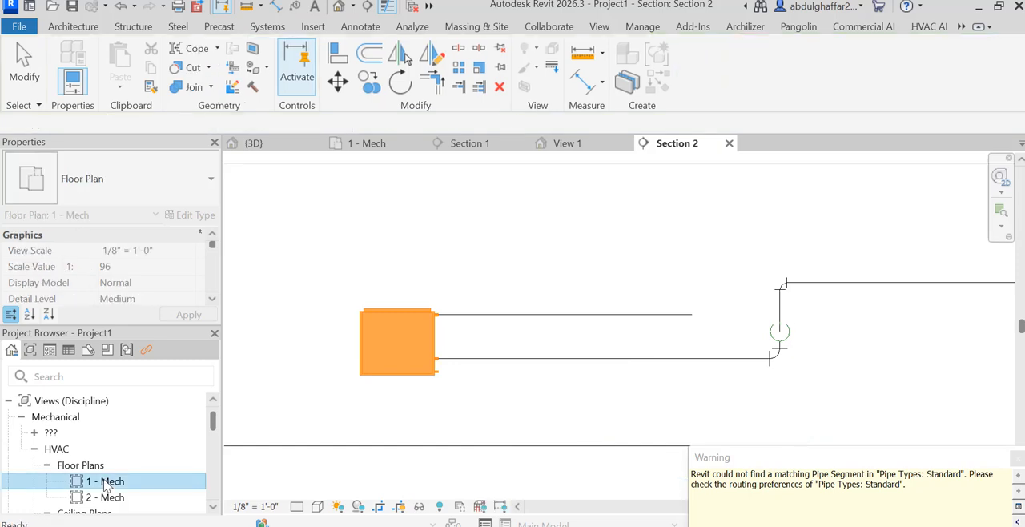
pyautogui.scroll(5, 673, 269)
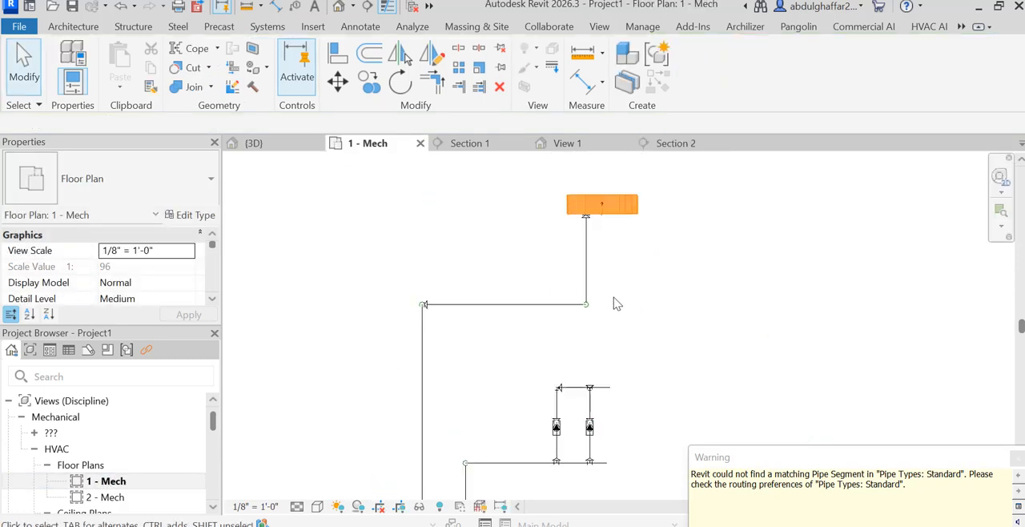
pyautogui.click(570, 230)
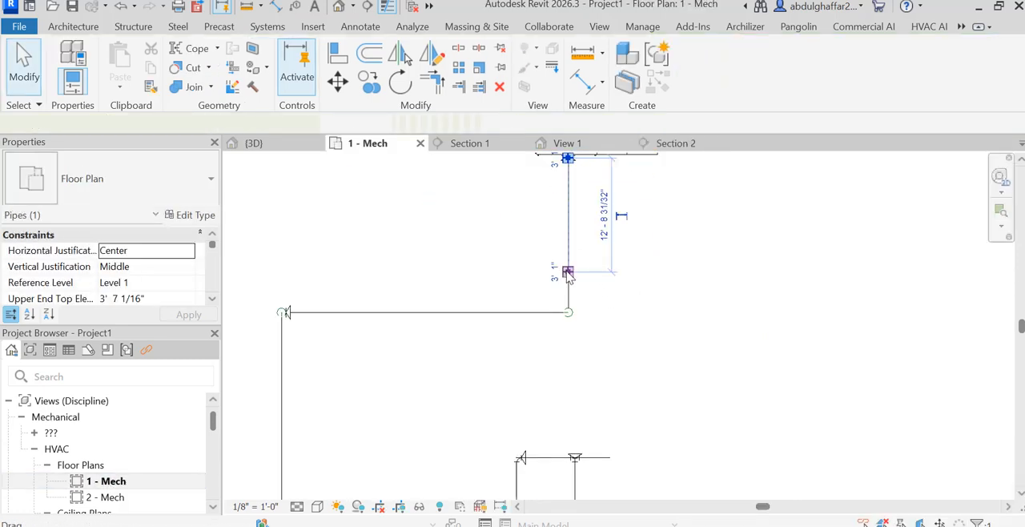
pyautogui.rightClick(567, 273)
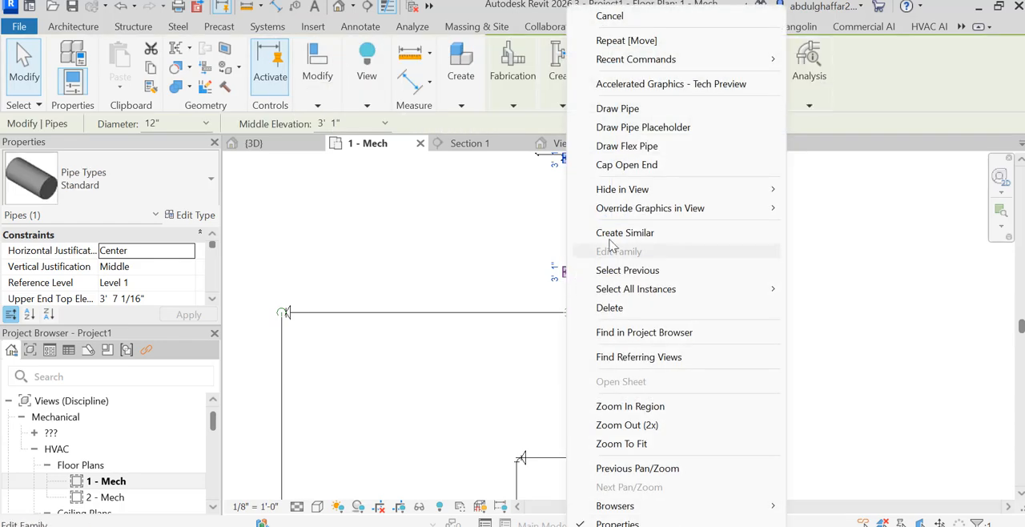
pyautogui.click(664, 103)
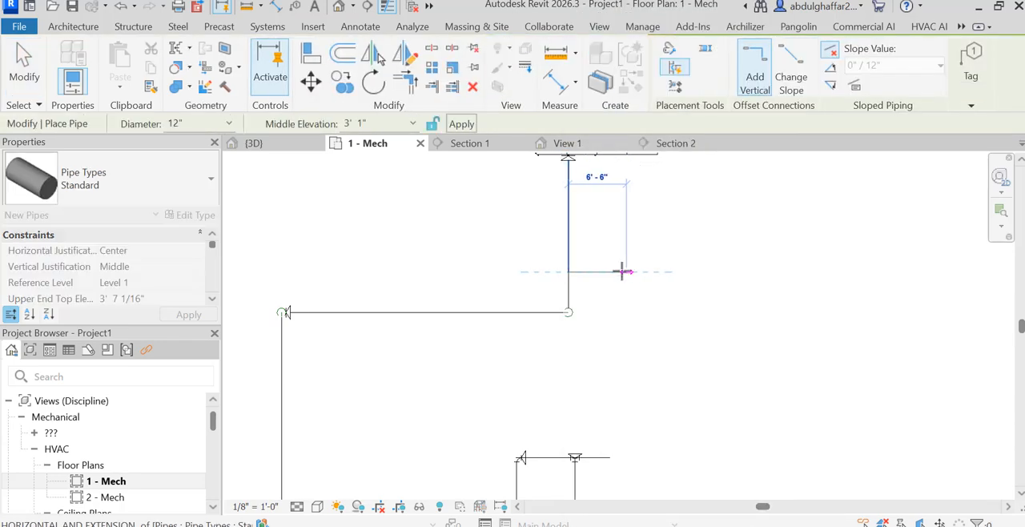
pyautogui.click(610, 271)
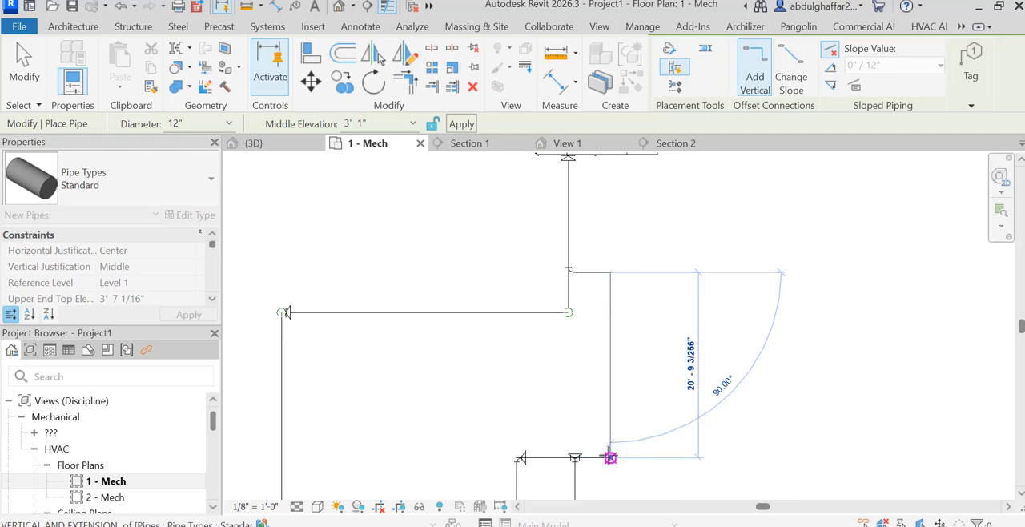
pyautogui.click(610, 457)
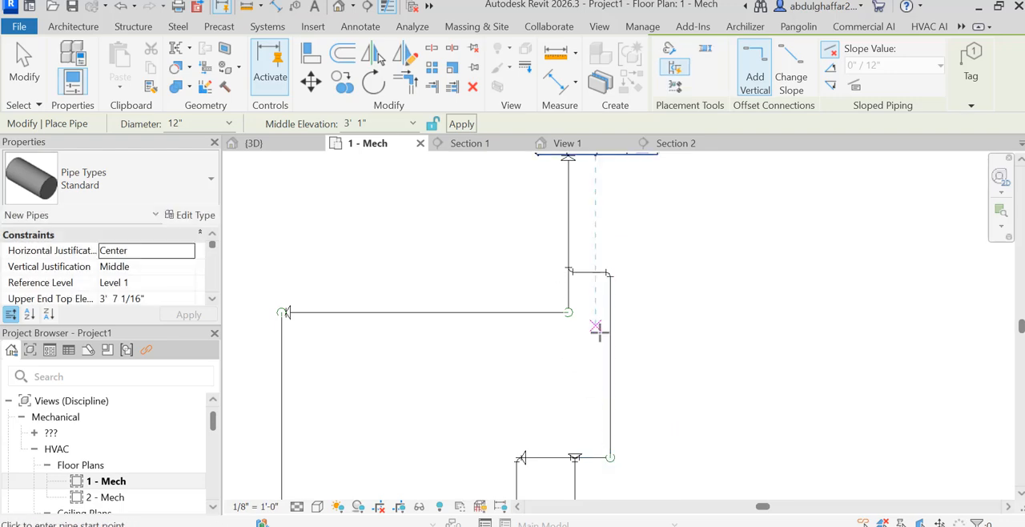
# Examine the chiller, pump set and Outdoor AHU pipe connections in the default 3D view.
pyautogui.scroll(-3, 597, 328)
pyautogui.click(338, 7)
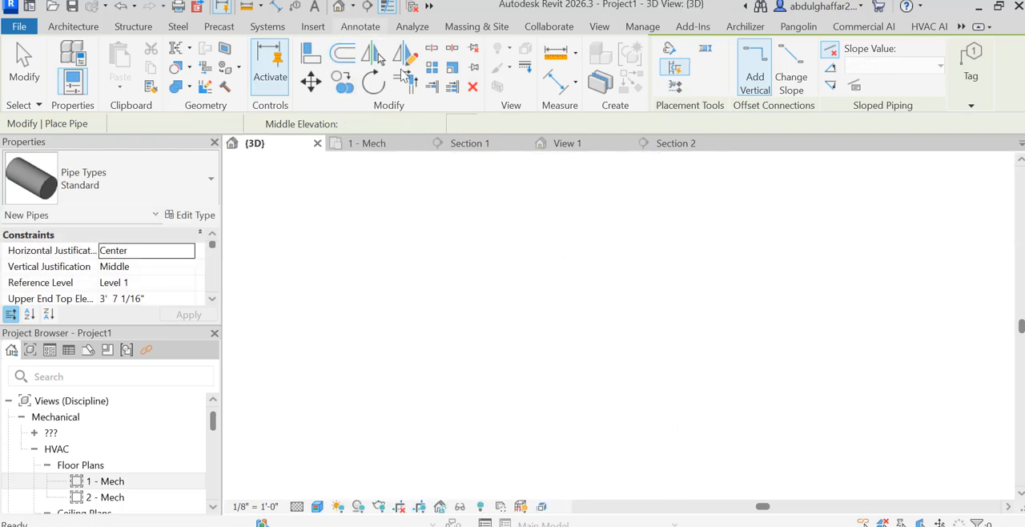
pyautogui.scroll(2, 586, 359)
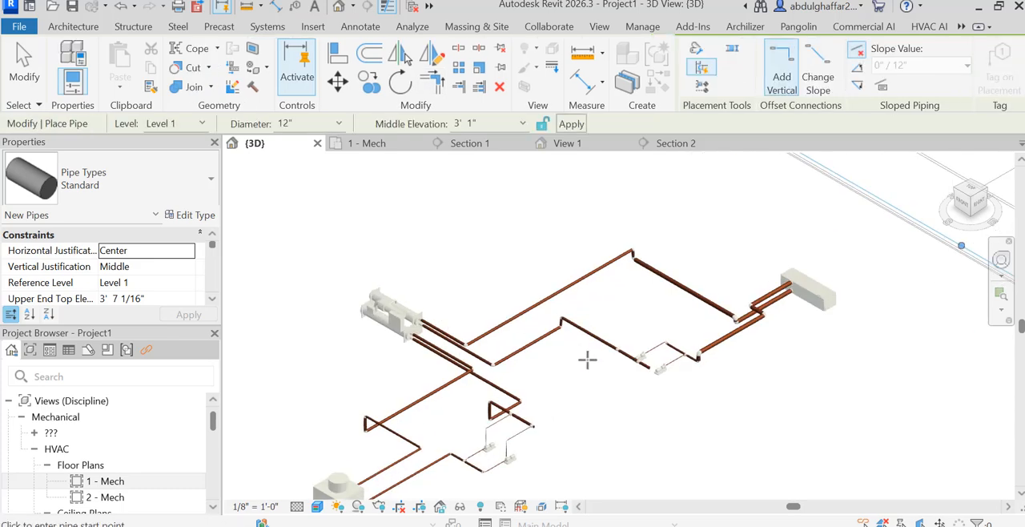
pyautogui.scroll(2, 596, 360)
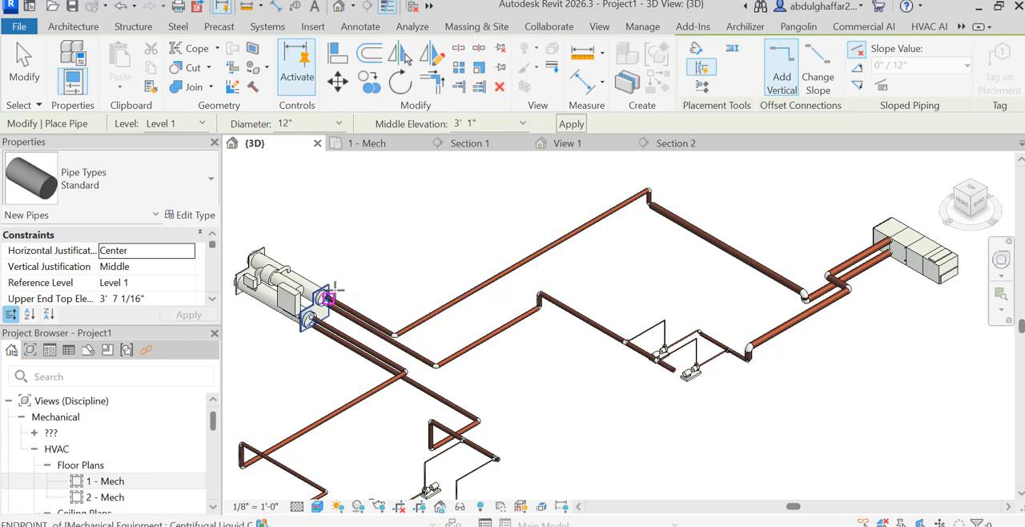
pyautogui.scroll(3, 327, 297)
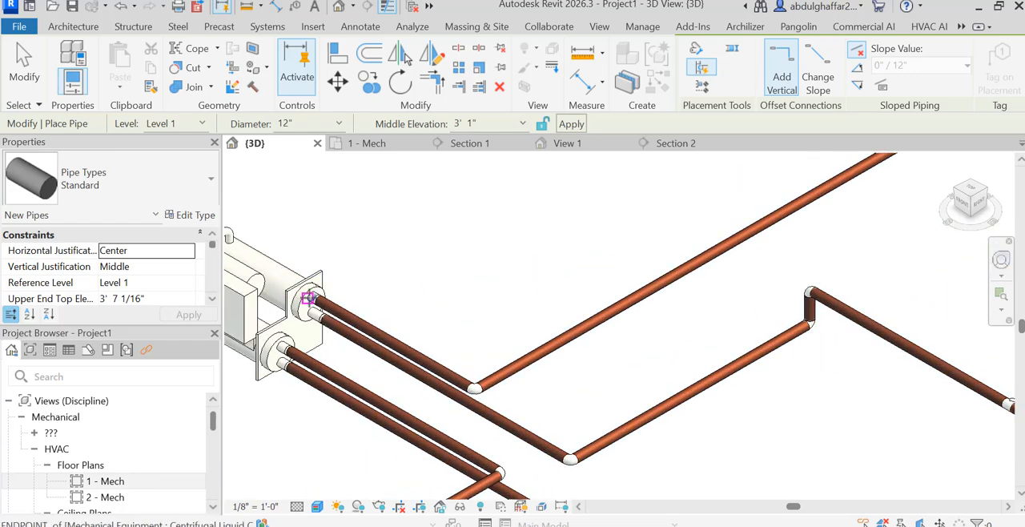
pyautogui.scroll(-5, 308, 298)
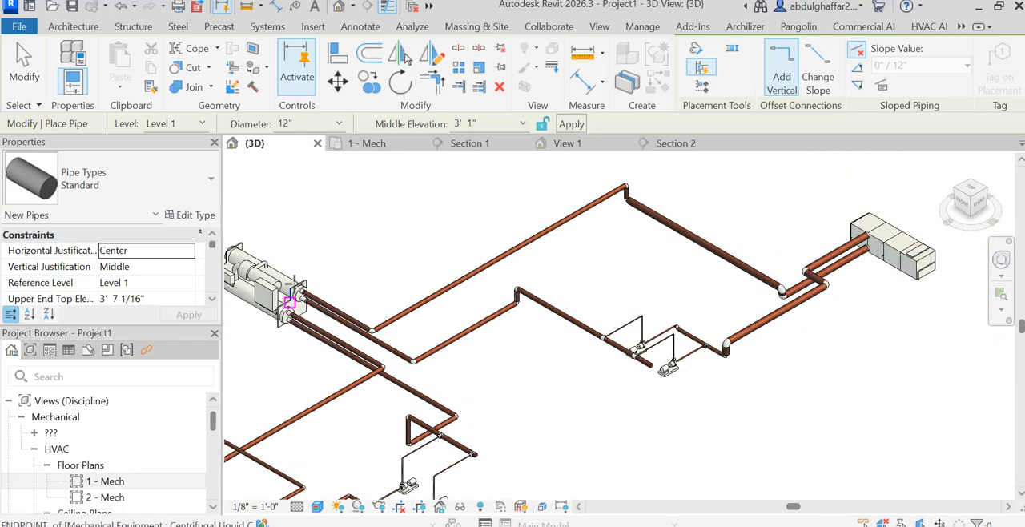
pyautogui.scroll(2, 290, 301)
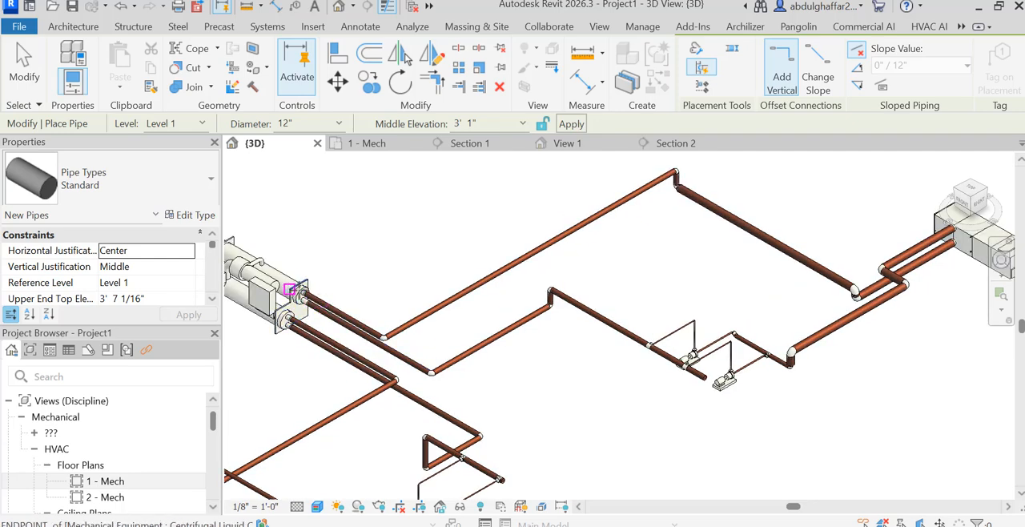
# Trace the whole chilled water loop in 3D from the chiller through the AHU and pump set, including the cooling tower piping.
pyautogui.scroll(-1, 319, 302)
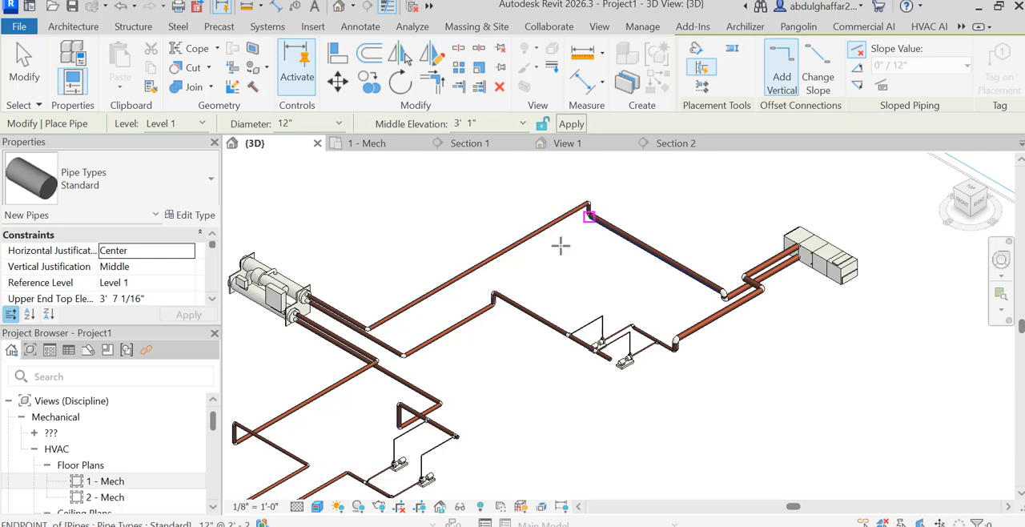
pyautogui.scroll(5, 824, 273)
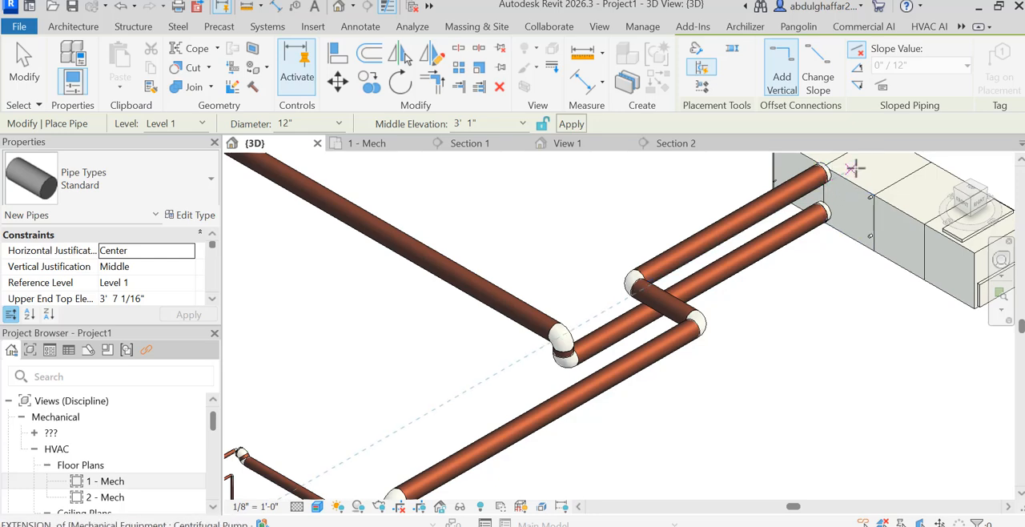
pyautogui.scroll(-4, 847, 162)
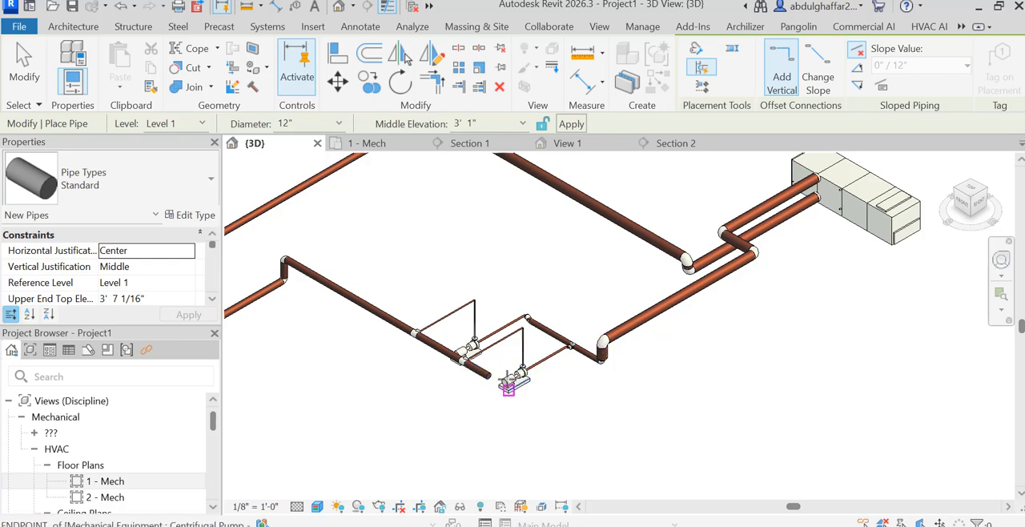
pyautogui.scroll(-4, 560, 376)
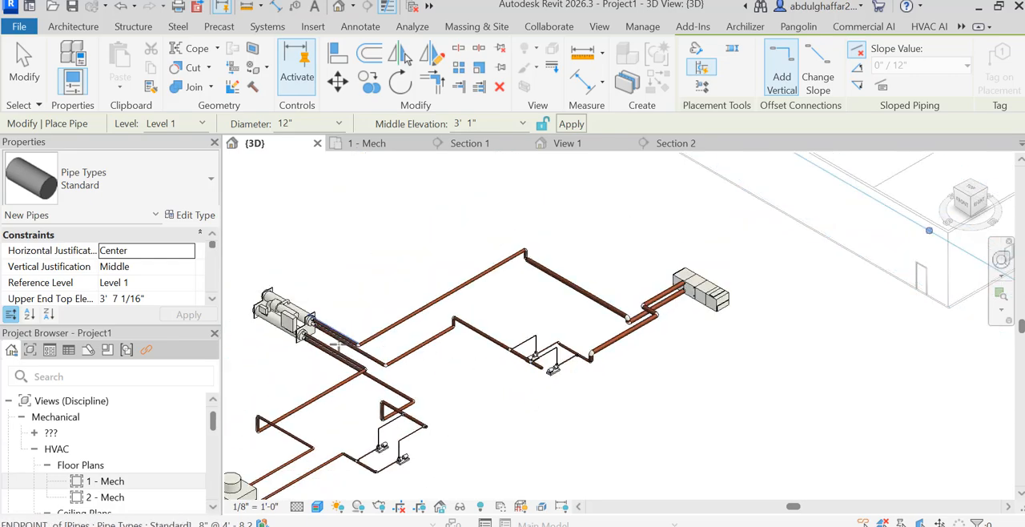
pyautogui.scroll(3, 340, 345)
pyautogui.scroll(1, 289, 302)
pyautogui.scroll(-3, 557, 331)
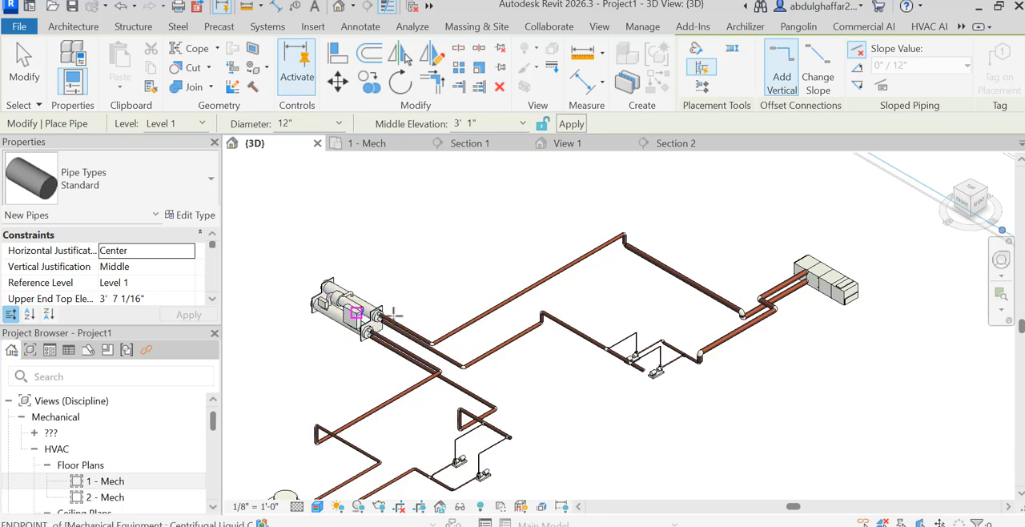
pyautogui.scroll(-3, 621, 313)
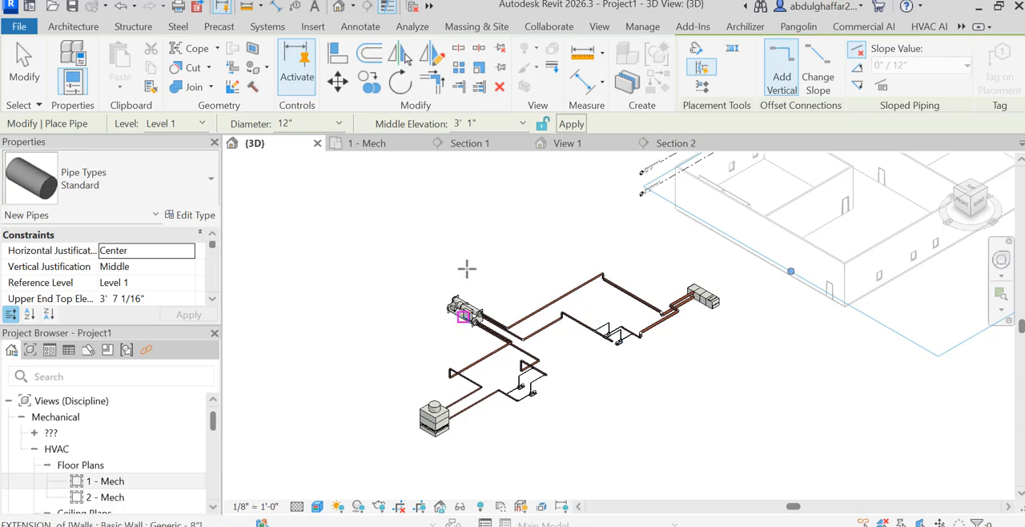